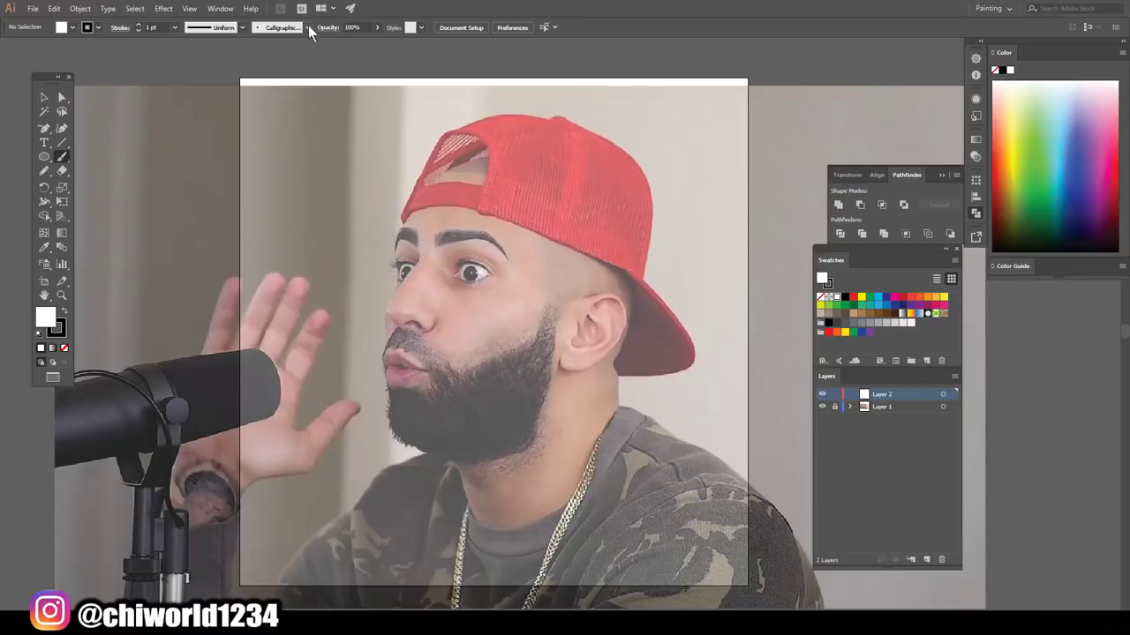
# - Ink the nostril edge and nostril curve with 0.75 pt black brush strokes
pyautogui.scroll(5, 429, 274)
pyautogui.moveTo(318, 519); pyautogui.dragTo(231, 434)
pyautogui.hotkey('ctrl', 'z')
pyautogui.hotkey('ctrl', '-')
pyautogui.moveTo(406, 486)
pyautogui.mouseDown()
pyautogui.moveTo(367, 386)
pyautogui.moveTo(437, 252)
pyautogui.mouseUp()
pyautogui.click(174, 27)
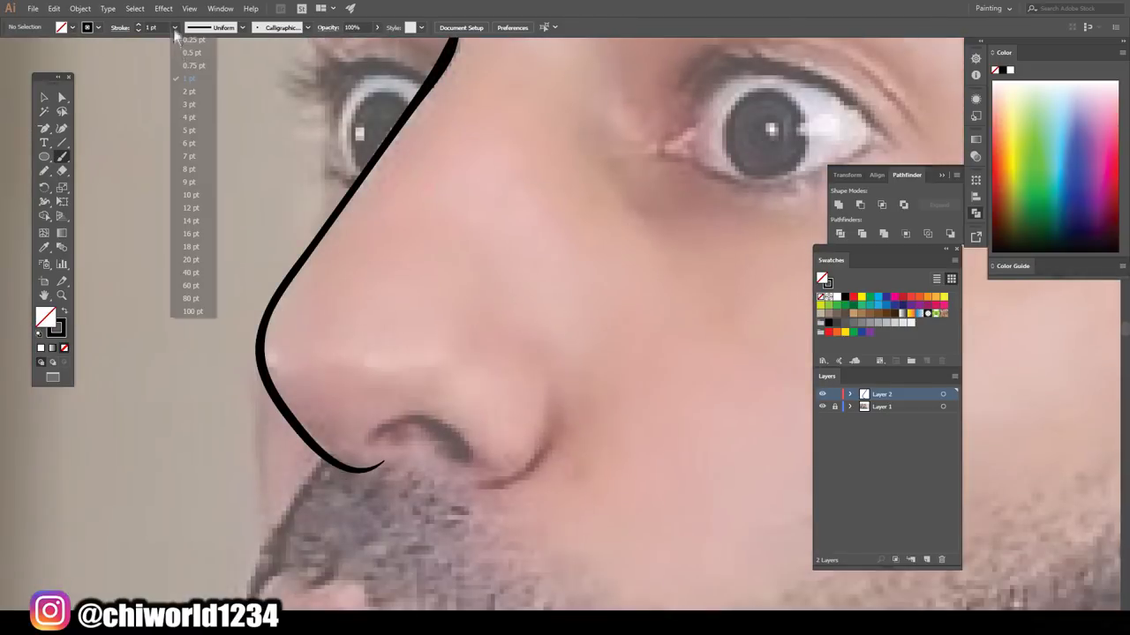
pyautogui.click(190, 64)
pyautogui.moveTo(369, 438)
pyautogui.mouseDown()
pyautogui.moveTo(432, 428)
pyautogui.moveTo(464, 450)
pyautogui.moveTo(547, 382)
pyautogui.mouseUp()
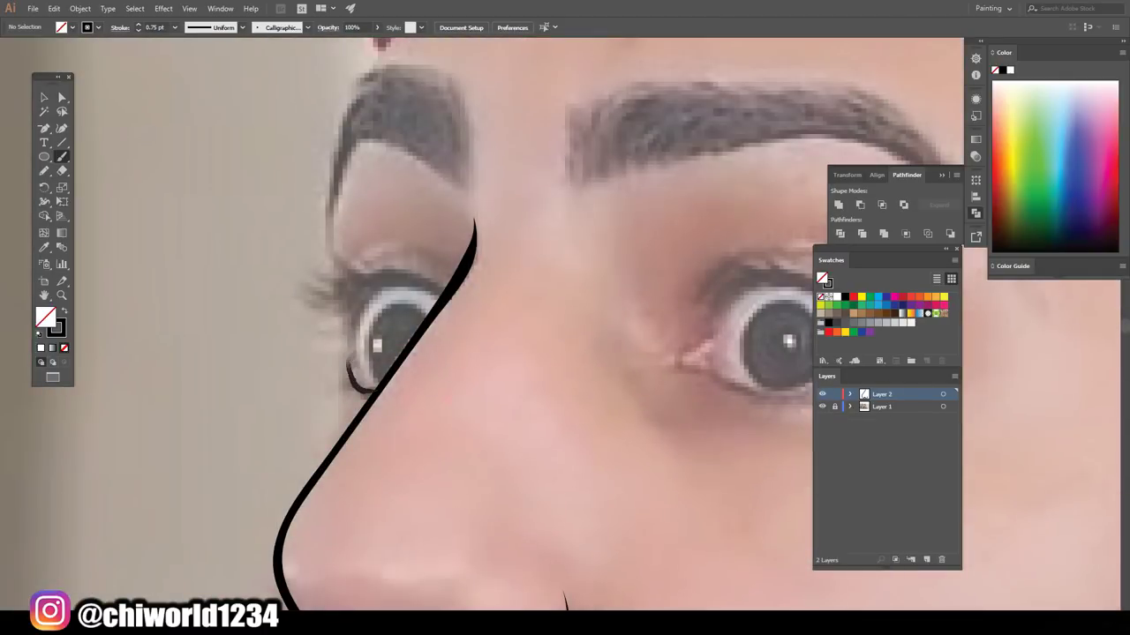
# - Draw the left eye's lid outline, lashes, solid black iris and lid crease
pyautogui.moveTo(441, 287); pyautogui.dragTo(357, 388)
pyautogui.moveTo(384, 278)
pyautogui.mouseDown()
pyautogui.moveTo(316, 304)
pyautogui.moveTo(348, 336)
pyautogui.mouseUp()
pyautogui.moveTo(357, 293)
pyautogui.mouseDown()
pyautogui.moveTo(348, 353)
pyautogui.moveTo(316, 310)
pyautogui.moveTo(331, 264)
pyautogui.mouseUp()
pyautogui.moveTo(437, 284)
pyautogui.mouseDown()
pyautogui.moveTo(334, 280)
pyautogui.moveTo(353, 369)
pyautogui.mouseUp()
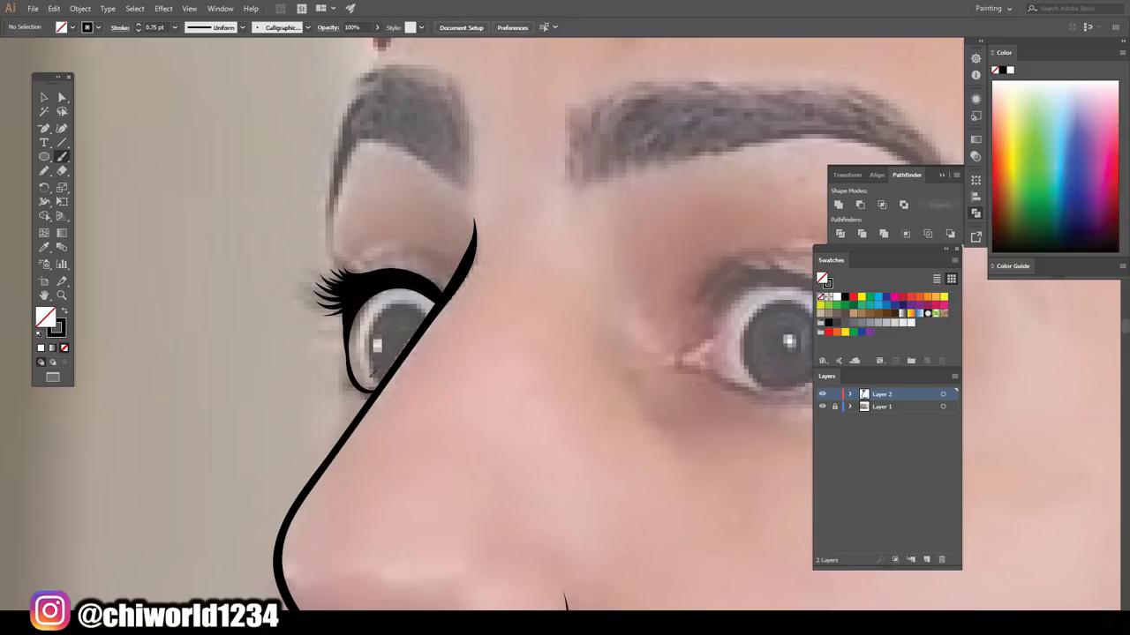
pyautogui.moveTo(388, 309)
pyautogui.mouseDown()
pyautogui.moveTo(379, 371)
pyautogui.moveTo(397, 366)
pyautogui.mouseUp()
pyautogui.moveTo(455, 275); pyautogui.dragTo(370, 256)
# - Begin the right eye with its upper lid line
pyautogui.scroll(-2, 223, 319)
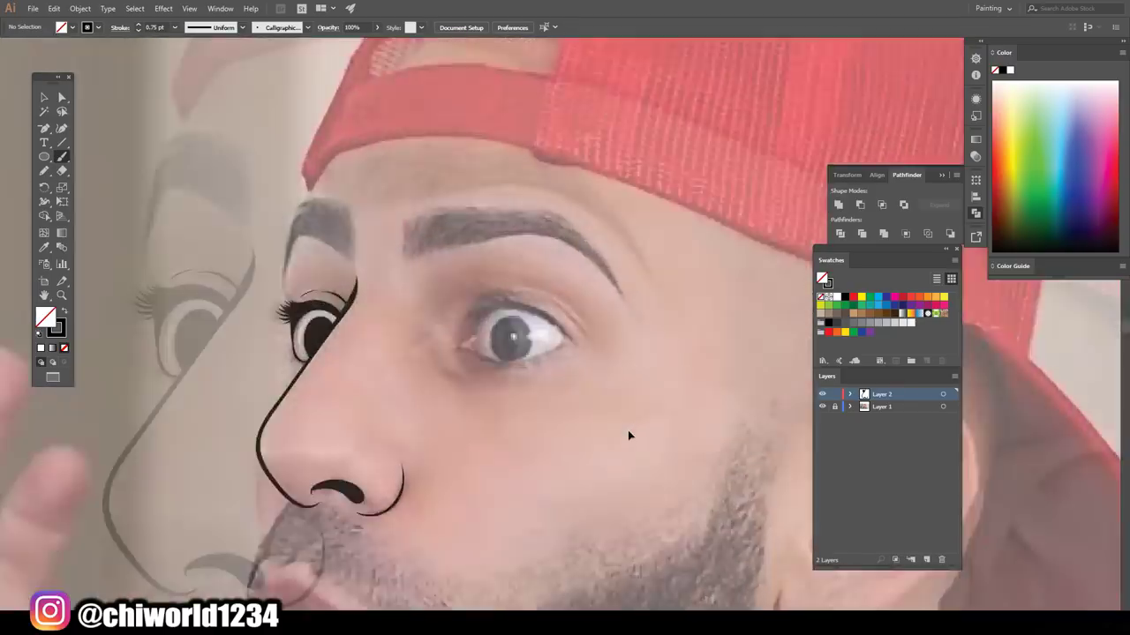
pyautogui.scroll(2, 547, 291)
pyautogui.moveTo(386, 406)
pyautogui.mouseDown()
pyautogui.moveTo(431, 340)
pyautogui.moveTo(618, 401)
pyautogui.mouseUp()
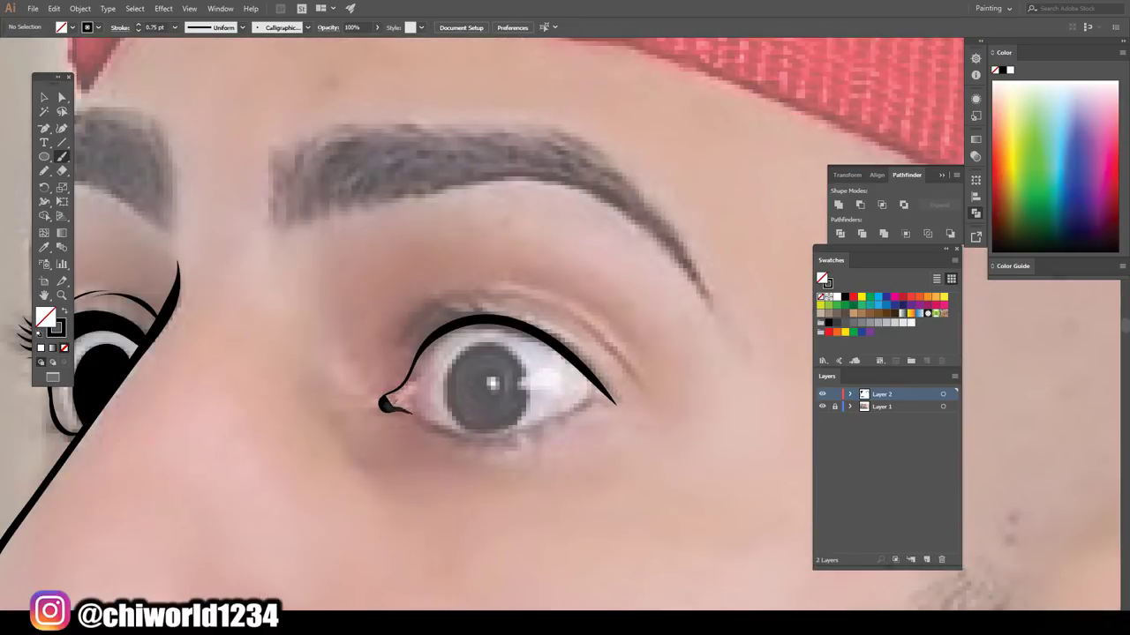
# - Draw the right eye's lower lid, inner corner line, crease and small lashes
pyautogui.moveTo(393, 408); pyautogui.dragTo(611, 399)
pyautogui.moveTo(414, 413)
pyautogui.mouseDown()
pyautogui.moveTo(432, 347)
pyautogui.moveTo(530, 289)
pyautogui.moveTo(628, 371)
pyautogui.mouseUp()
pyautogui.moveTo(494, 318)
pyautogui.mouseDown()
pyautogui.moveTo(469, 300)
pyautogui.moveTo(418, 316)
pyautogui.mouseUp()
pyautogui.moveTo(455, 328); pyautogui.dragTo(412, 332)
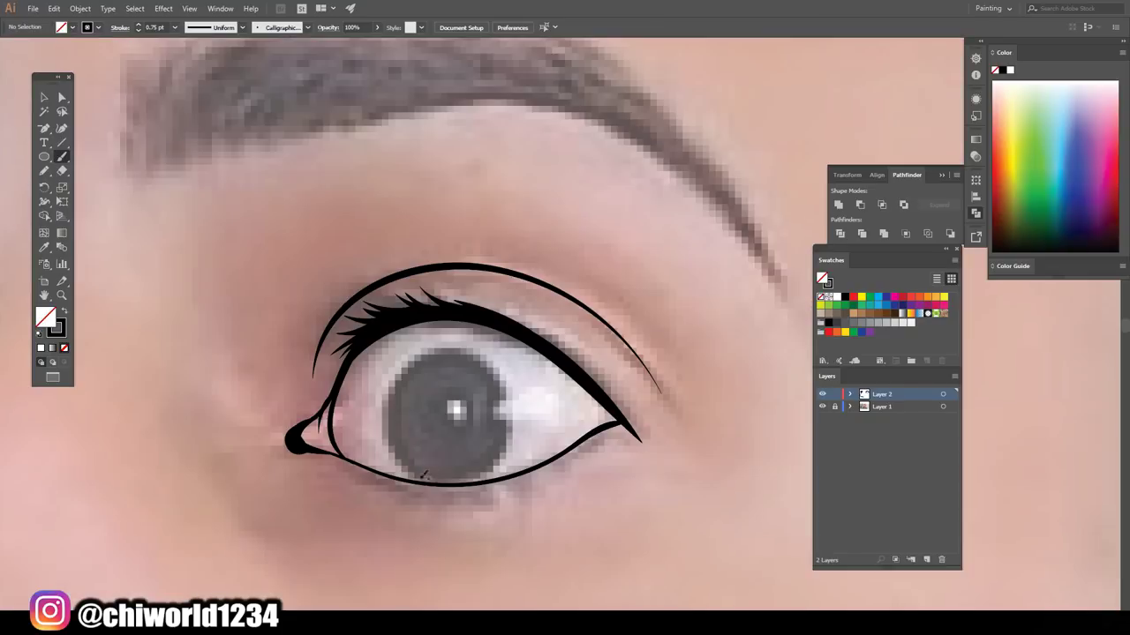
# - Paint the right iris solid black and add a stroke by the inner corner
pyautogui.moveTo(437, 481); pyautogui.dragTo(396, 437)
pyautogui.moveTo(495, 370); pyautogui.dragTo(481, 476)
pyautogui.moveTo(459, 355); pyautogui.dragTo(459, 481)
pyautogui.moveTo(414, 362); pyautogui.dragTo(424, 477)
pyautogui.moveTo(406, 397); pyautogui.dragTo(441, 468)
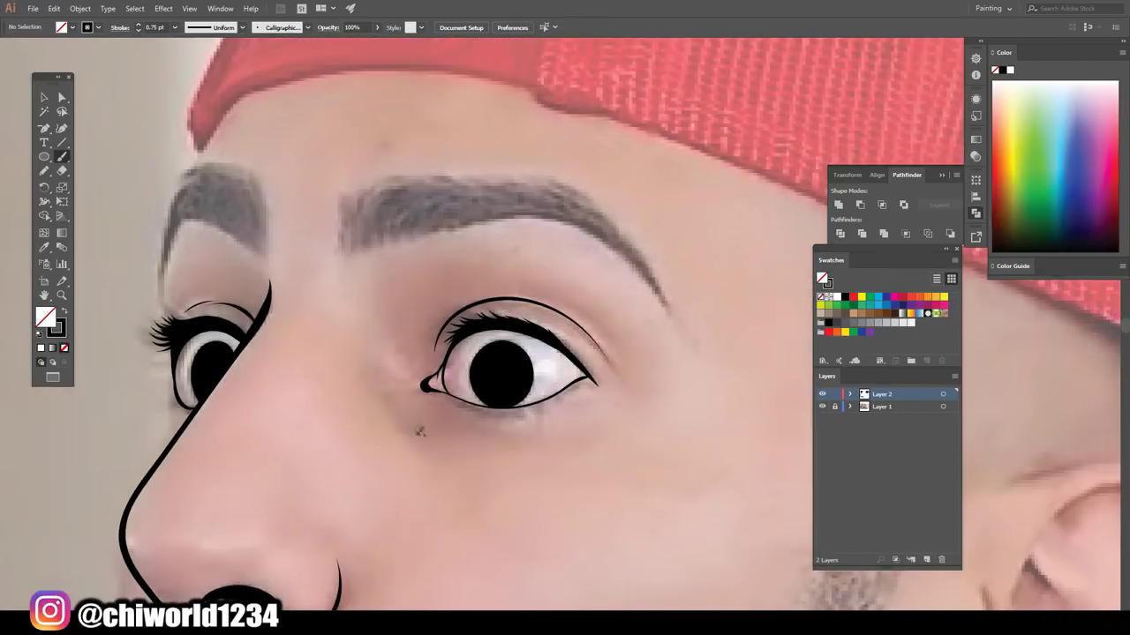
pyautogui.moveTo(406, 428); pyautogui.dragTo(392, 378)
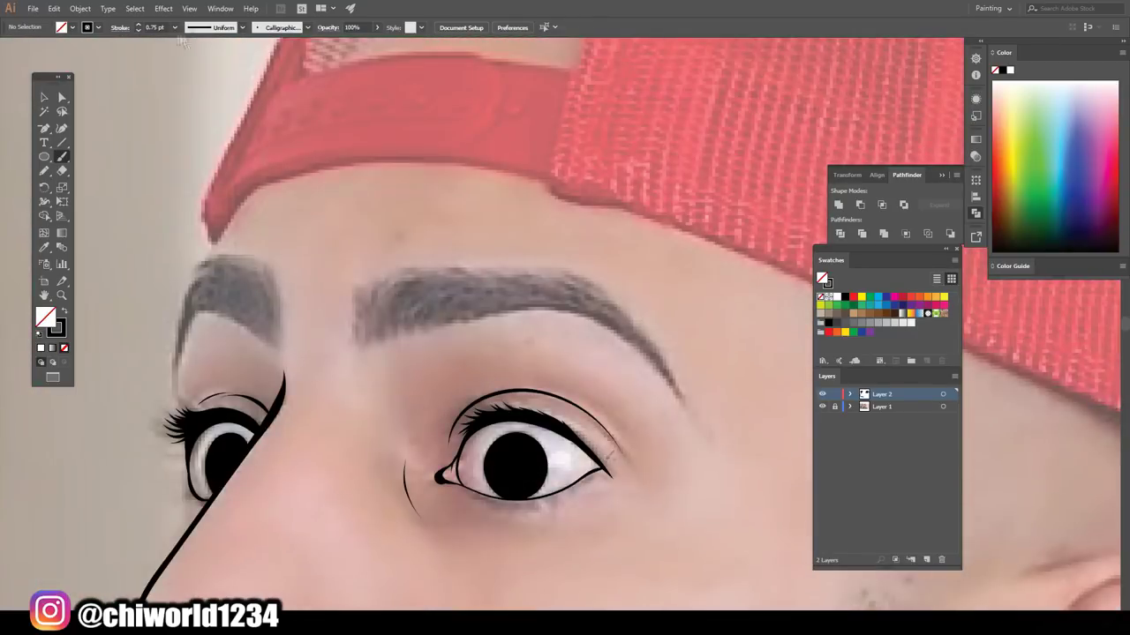
# - Lay hair strokes along the right eyebrow's body, inner end and top arch
pyautogui.moveTo(680, 399)
pyautogui.mouseDown()
pyautogui.moveTo(627, 336)
pyautogui.moveTo(565, 305)
pyautogui.moveTo(416, 325)
pyautogui.mouseUp()
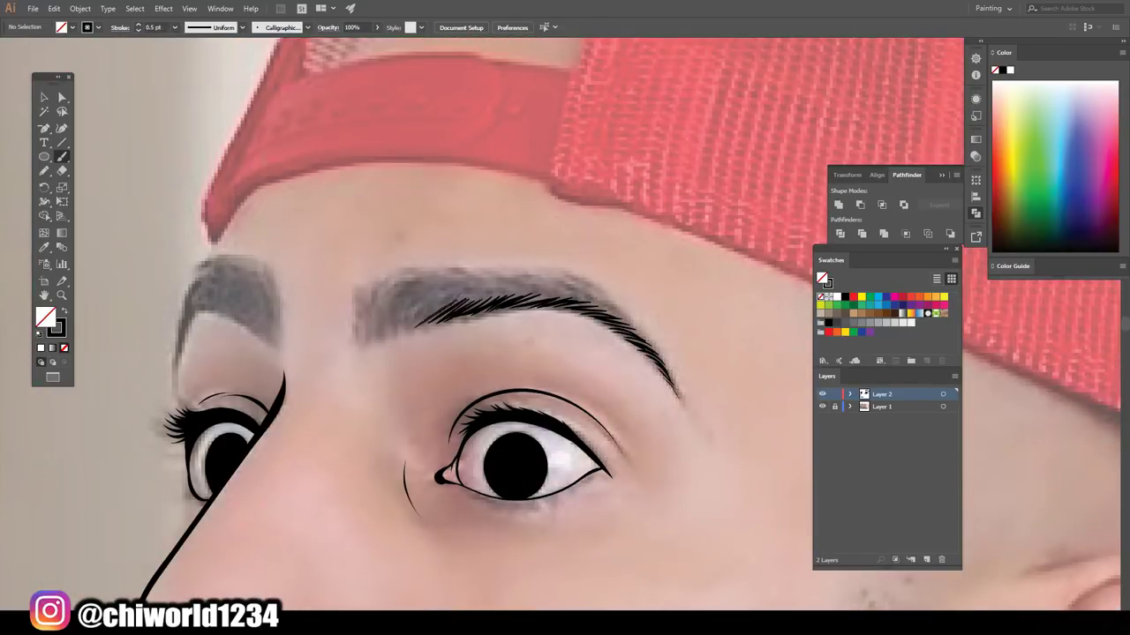
pyautogui.moveTo(466, 296); pyautogui.dragTo(384, 335)
pyautogui.moveTo(401, 292); pyautogui.dragTo(369, 337)
pyautogui.moveTo(374, 279); pyautogui.dragTo(356, 341)
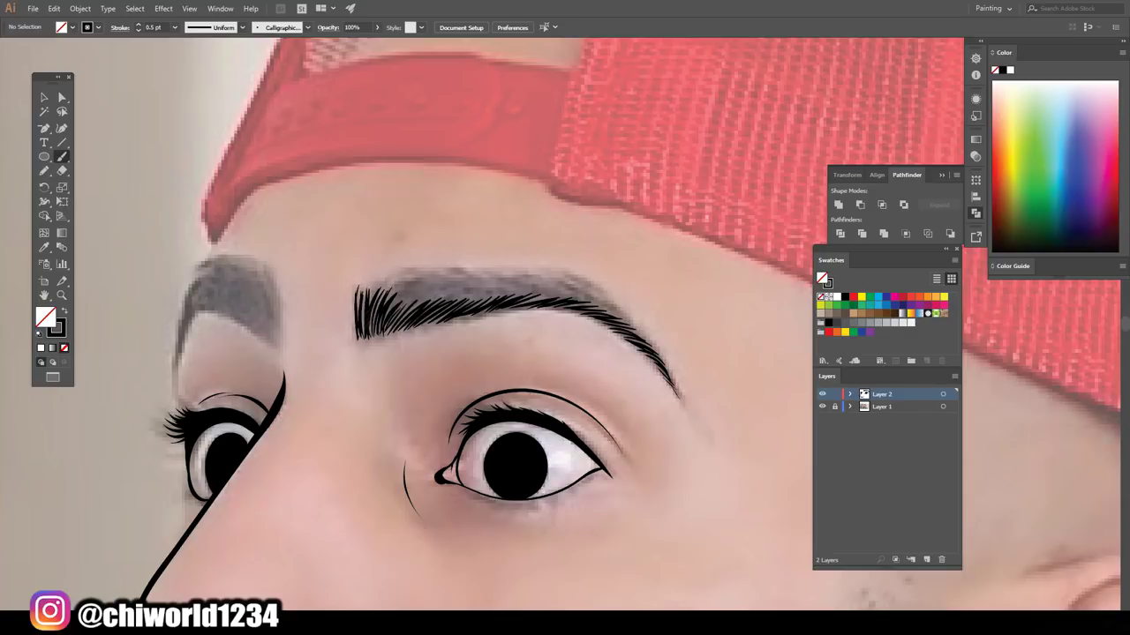
pyautogui.moveTo(639, 323)
pyautogui.mouseDown()
pyautogui.moveTo(554, 277)
pyautogui.moveTo(489, 277)
pyautogui.mouseUp()
pyautogui.moveTo(572, 289); pyautogui.dragTo(489, 265)
pyautogui.moveTo(526, 298)
pyautogui.mouseDown()
pyautogui.moveTo(468, 270)
pyautogui.moveTo(416, 270)
pyautogui.mouseUp()
pyautogui.moveTo(435, 293); pyautogui.dragTo(397, 274)
# - Fill the right eyebrow's gaps, thicken its middle and hair its lower edge
pyautogui.moveTo(486, 300); pyautogui.dragTo(412, 279)
pyautogui.moveTo(441, 316); pyautogui.dragTo(392, 286)
pyautogui.moveTo(509, 310); pyautogui.dragTo(457, 286)
pyautogui.moveTo(491, 305); pyautogui.dragTo(466, 291)
pyautogui.moveTo(459, 319); pyautogui.dragTo(438, 305)
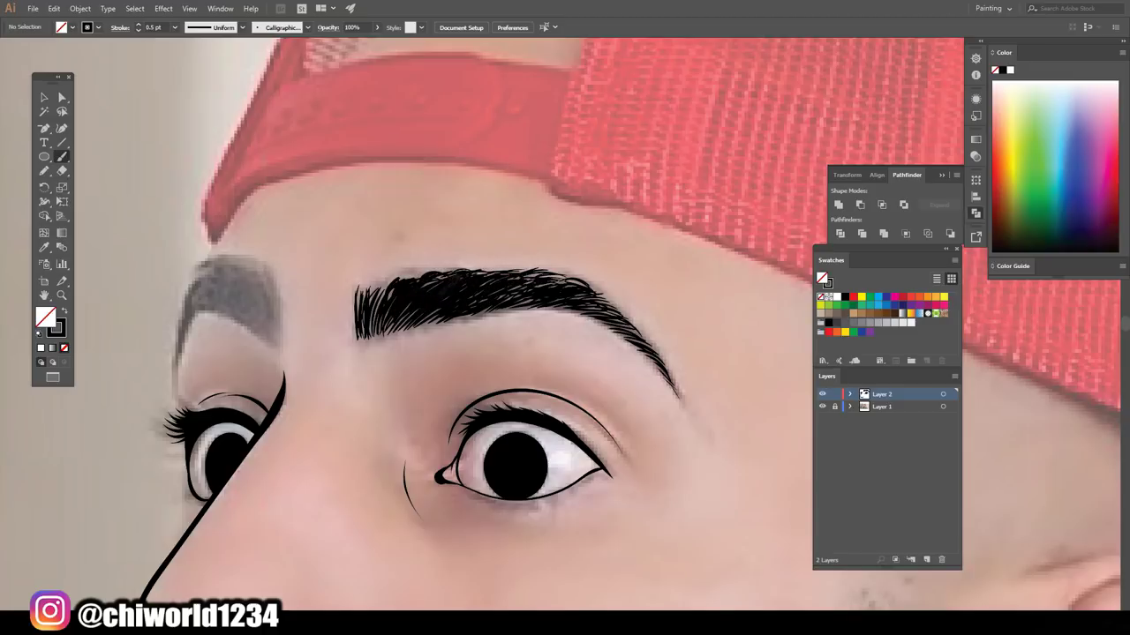
pyautogui.moveTo(577, 290); pyautogui.dragTo(525, 269)
pyautogui.moveTo(494, 303); pyautogui.dragTo(464, 279)
pyautogui.moveTo(616, 318); pyautogui.dragTo(545, 291)
pyautogui.moveTo(593, 302); pyautogui.dragTo(544, 290)
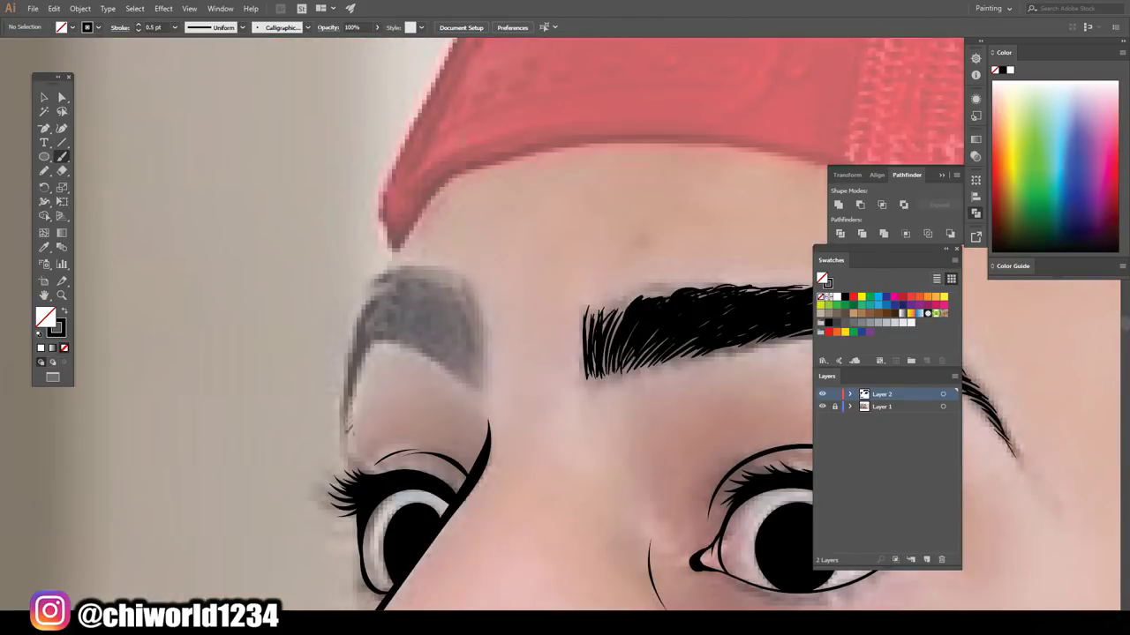
# - Outline the left eyebrow's arch and inner arch with hair strokes
pyautogui.moveTo(458, 279)
pyautogui.mouseDown()
pyautogui.moveTo(479, 381)
pyautogui.moveTo(428, 337)
pyautogui.moveTo(362, 334)
pyautogui.moveTo(350, 372)
pyautogui.mouseUp()
pyautogui.moveTo(415, 275); pyautogui.dragTo(471, 340)
pyautogui.moveTo(374, 298); pyautogui.dragTo(436, 274)
pyautogui.moveTo(446, 293)
pyautogui.mouseDown()
pyautogui.moveTo(471, 371)
pyautogui.moveTo(459, 361)
pyautogui.mouseUp()
pyautogui.moveTo(404, 280)
pyautogui.mouseDown()
pyautogui.moveTo(450, 353)
pyautogui.moveTo(441, 350)
pyautogui.mouseUp()
pyautogui.moveTo(429, 311)
pyautogui.mouseDown()
pyautogui.moveTo(465, 362)
pyautogui.moveTo(371, 339)
pyautogui.moveTo(351, 363)
pyautogui.mouseUp()
# - Fill the left eyebrow's interior and right edge with dense hair strokes
pyautogui.moveTo(427, 291)
pyautogui.mouseDown()
pyautogui.moveTo(388, 321)
pyautogui.moveTo(422, 283)
pyautogui.mouseUp()
pyautogui.moveTo(431, 309)
pyautogui.mouseDown()
pyautogui.moveTo(449, 326)
pyautogui.moveTo(362, 331)
pyautogui.mouseUp()
pyautogui.moveTo(404, 311)
pyautogui.mouseDown()
pyautogui.moveTo(355, 344)
pyautogui.moveTo(372, 330)
pyautogui.mouseUp()
pyautogui.moveTo(419, 303); pyautogui.dragTo(390, 330)
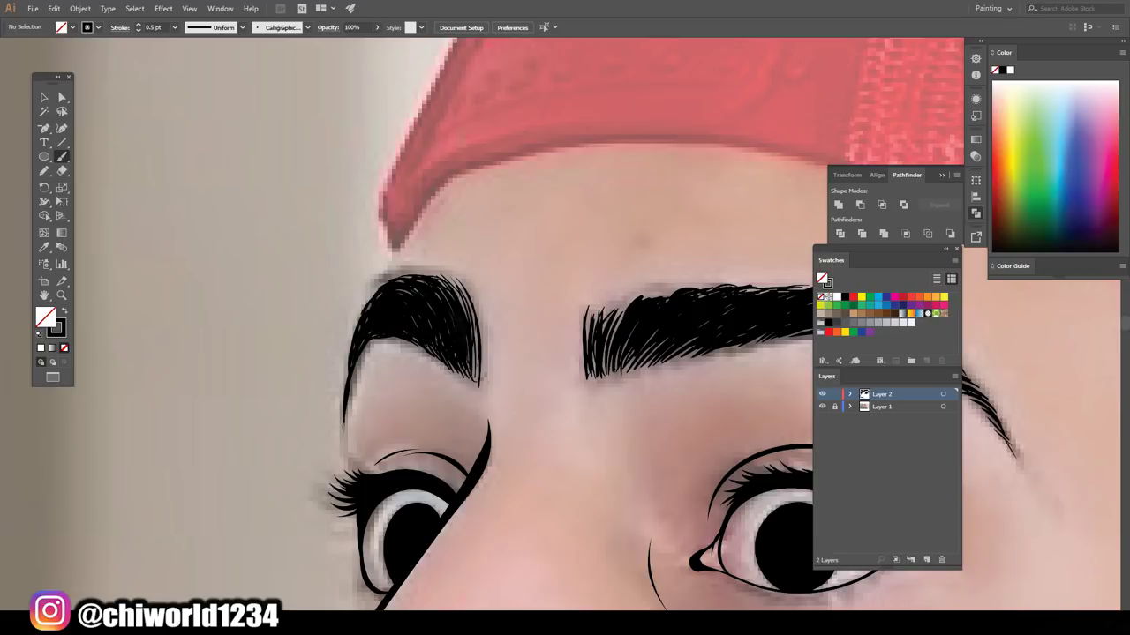
pyautogui.moveTo(473, 316); pyautogui.dragTo(487, 379)
pyautogui.moveTo(473, 291); pyautogui.dragTo(485, 376)
pyautogui.moveTo(443, 340); pyautogui.dragTo(422, 300)
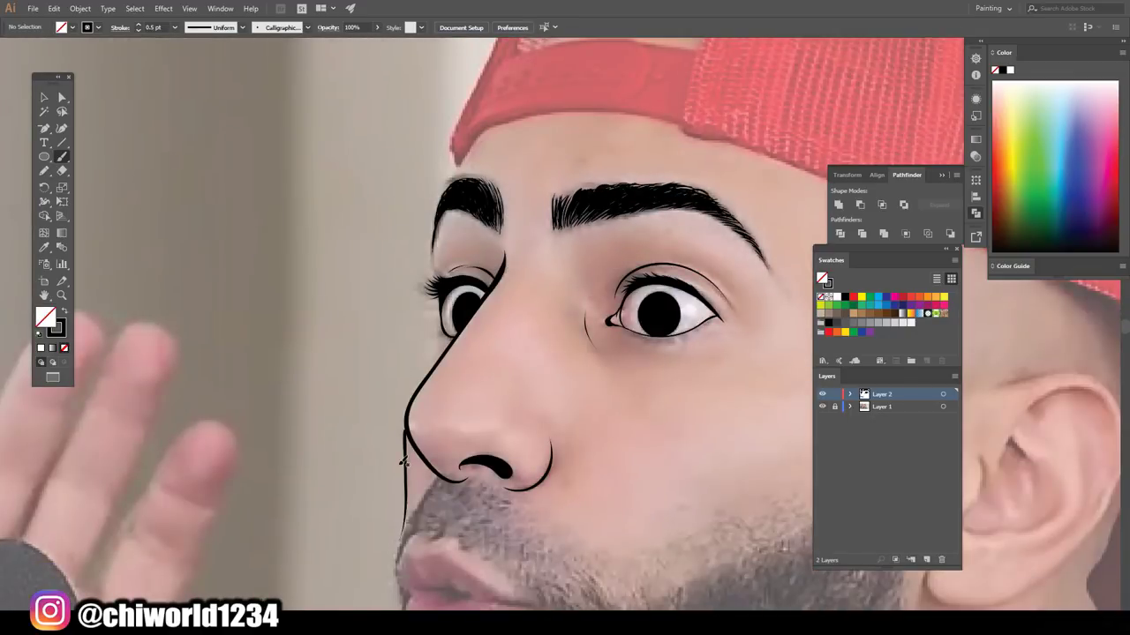
# - Redraw the jaw line down to the beard at 0.75 pt stroke weight
pyautogui.click(175, 27)
pyautogui.click(185, 66)
pyautogui.hotkey('ctrl', 'z')
pyautogui.doubleClick(62, 156)
pyautogui.click(101, 176)
pyautogui.moveTo(403, 540)
pyautogui.mouseDown()
pyautogui.moveTo(412, 405)
pyautogui.moveTo(485, 127)
pyautogui.mouseUp()
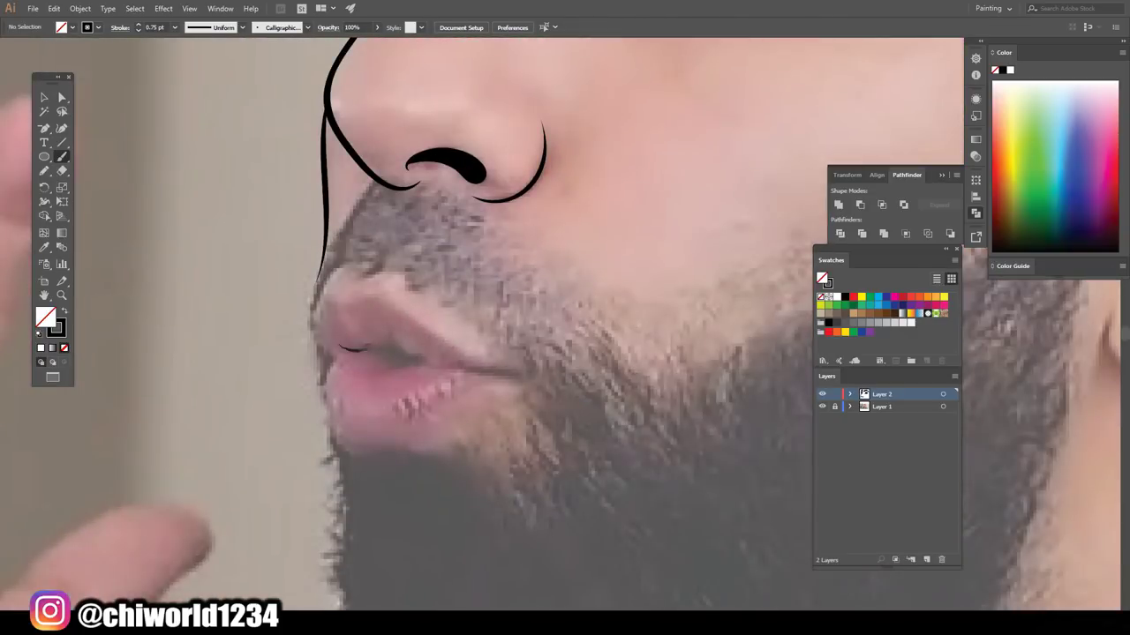
# - Ink the mouth line and upper and lower lip outlines, then hide the reference photo
pyautogui.moveTo(392, 336)
pyautogui.mouseDown()
pyautogui.moveTo(494, 375)
pyautogui.moveTo(433, 367)
pyautogui.mouseUp()
pyautogui.moveTo(369, 351); pyautogui.dragTo(431, 364)
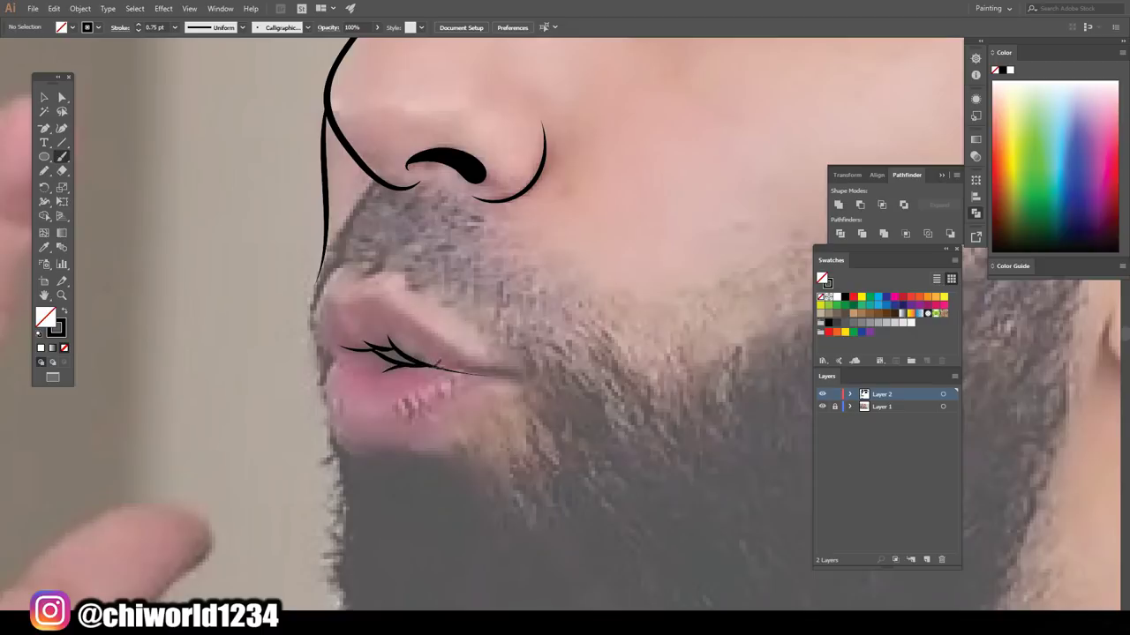
pyautogui.moveTo(385, 458); pyautogui.dragTo(442, 498)
pyautogui.moveTo(397, 390)
pyautogui.mouseDown()
pyautogui.moveTo(374, 353)
pyautogui.moveTo(442, 346)
pyautogui.moveTo(574, 412)
pyautogui.mouseUp()
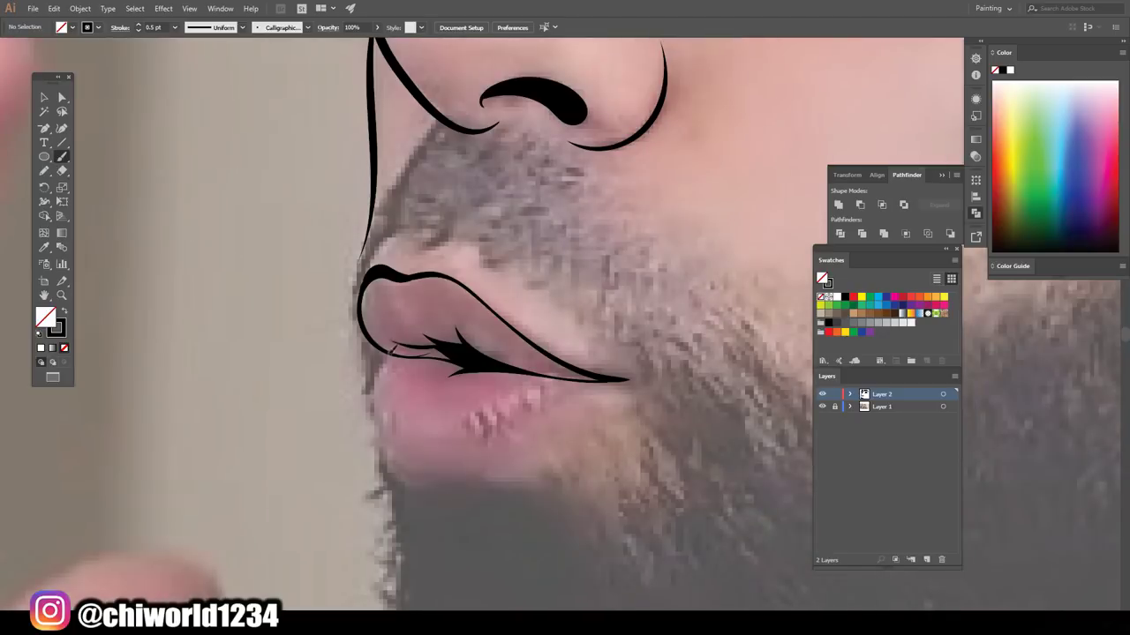
pyautogui.moveTo(388, 349)
pyautogui.mouseDown()
pyautogui.moveTo(512, 468)
pyautogui.moveTo(623, 380)
pyautogui.mouseUp()
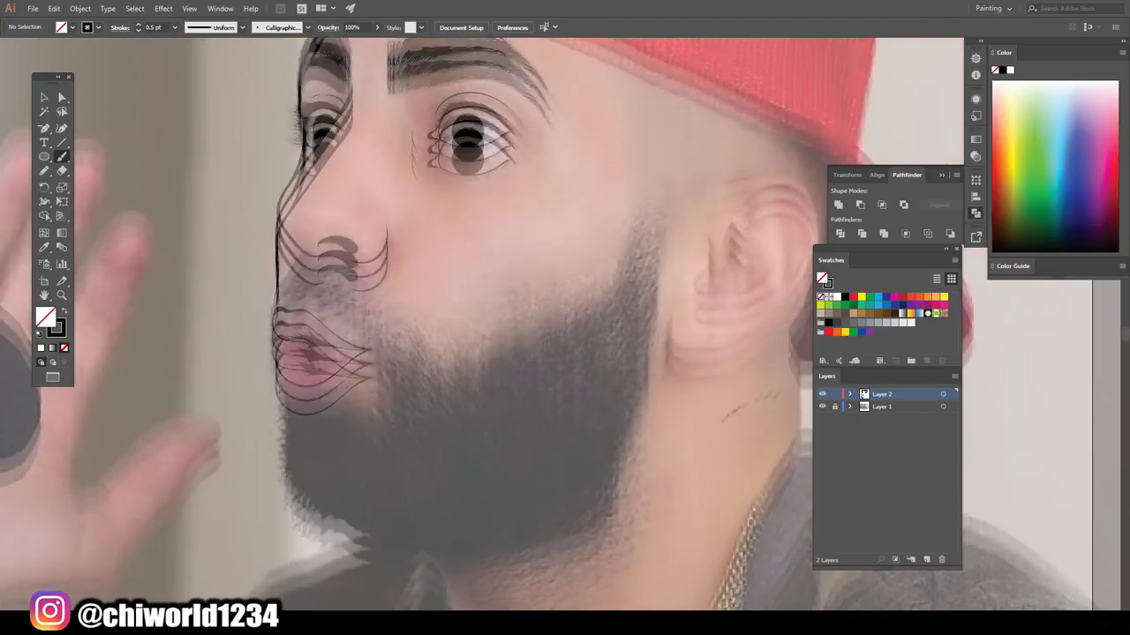
pyautogui.click(822, 407)
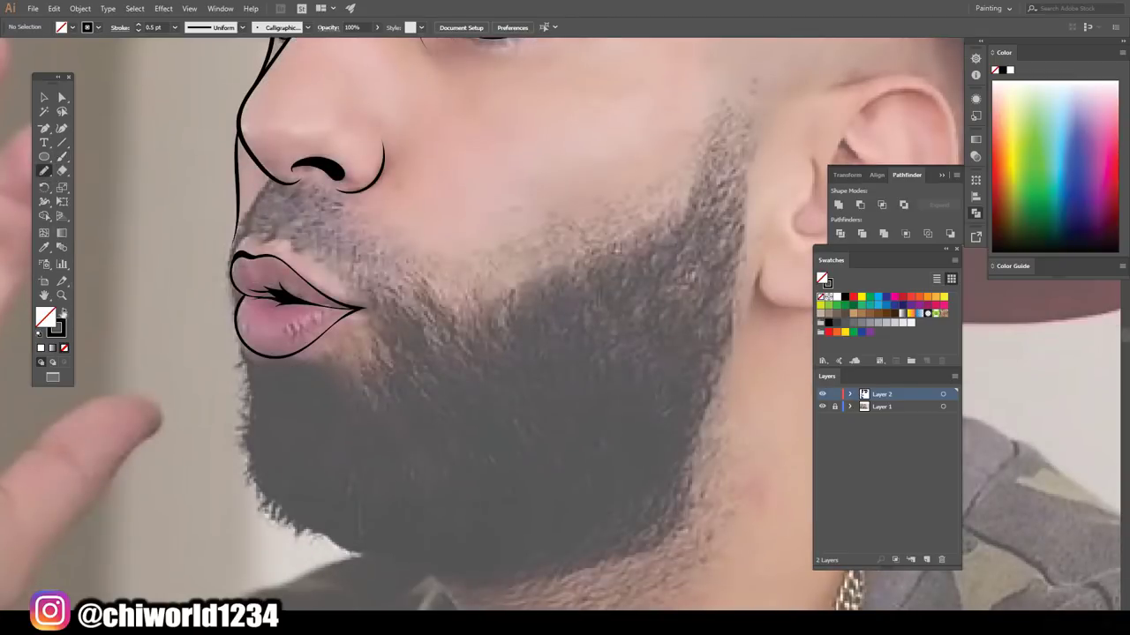
# - Draw the solid black beard shape and hair its left and bottom edges
pyautogui.moveTo(683, 433); pyautogui.dragTo(476, 370)
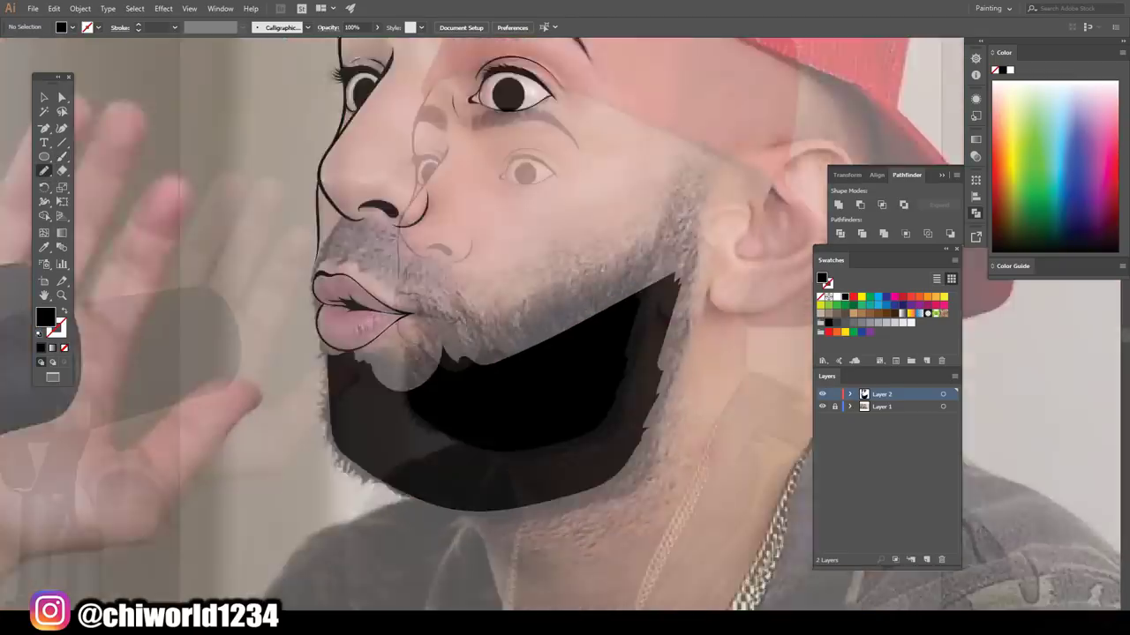
pyautogui.hotkey('shift', 'x')
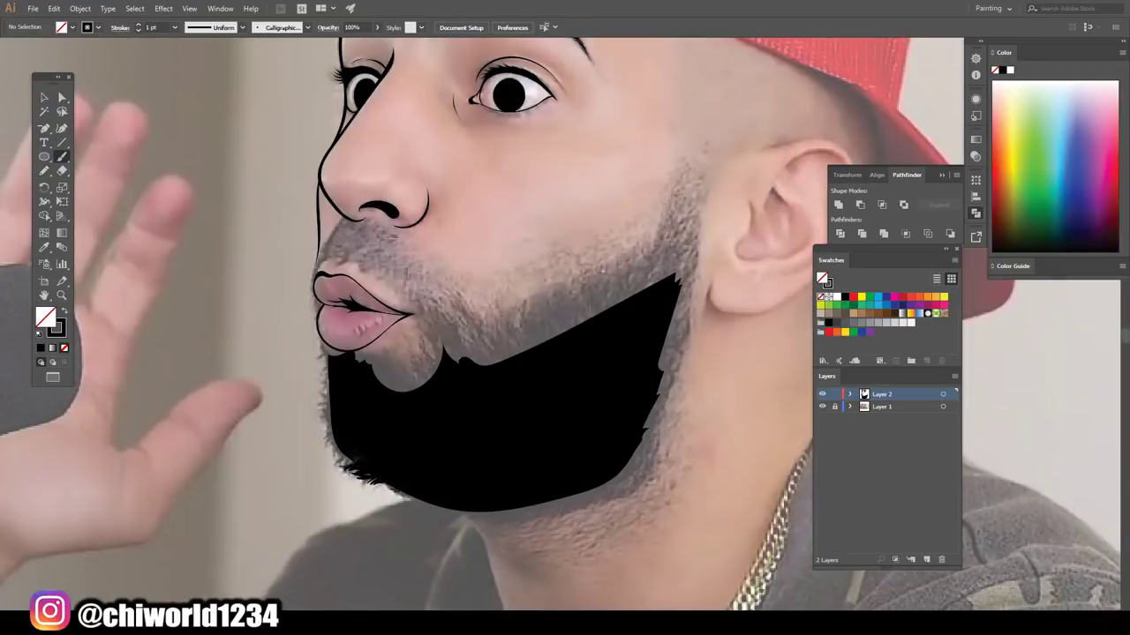
pyautogui.moveTo(344, 446)
pyautogui.mouseDown()
pyautogui.moveTo(326, 419)
pyautogui.moveTo(323, 349)
pyautogui.mouseUp()
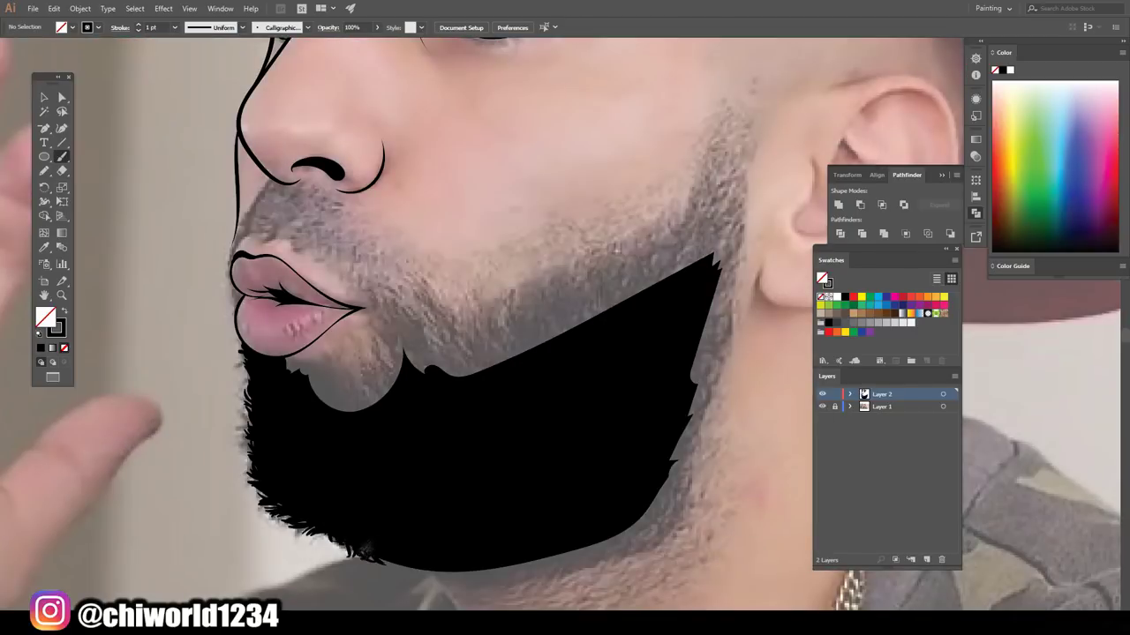
pyautogui.moveTo(366, 543)
pyautogui.mouseDown()
pyautogui.moveTo(388, 569)
pyautogui.moveTo(530, 579)
pyautogui.mouseUp()
pyautogui.moveTo(496, 559)
pyautogui.mouseDown()
pyautogui.moveTo(481, 582)
pyautogui.moveTo(540, 576)
pyautogui.mouseUp()
pyautogui.moveTo(531, 553)
pyautogui.mouseDown()
pyautogui.moveTo(553, 577)
pyautogui.moveTo(593, 563)
pyautogui.moveTo(673, 477)
pyautogui.moveTo(707, 378)
pyautogui.moveTo(726, 251)
pyautogui.mouseUp()
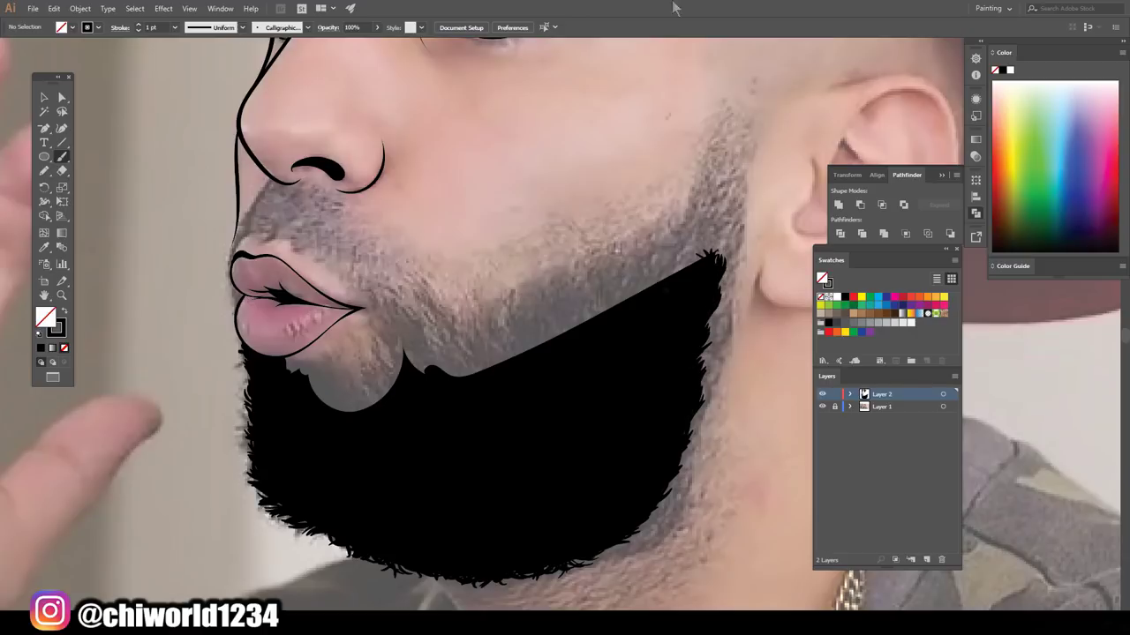
# - Add hair strokes at the beard edge below the lips
pyautogui.scroll(2, 748, 436)
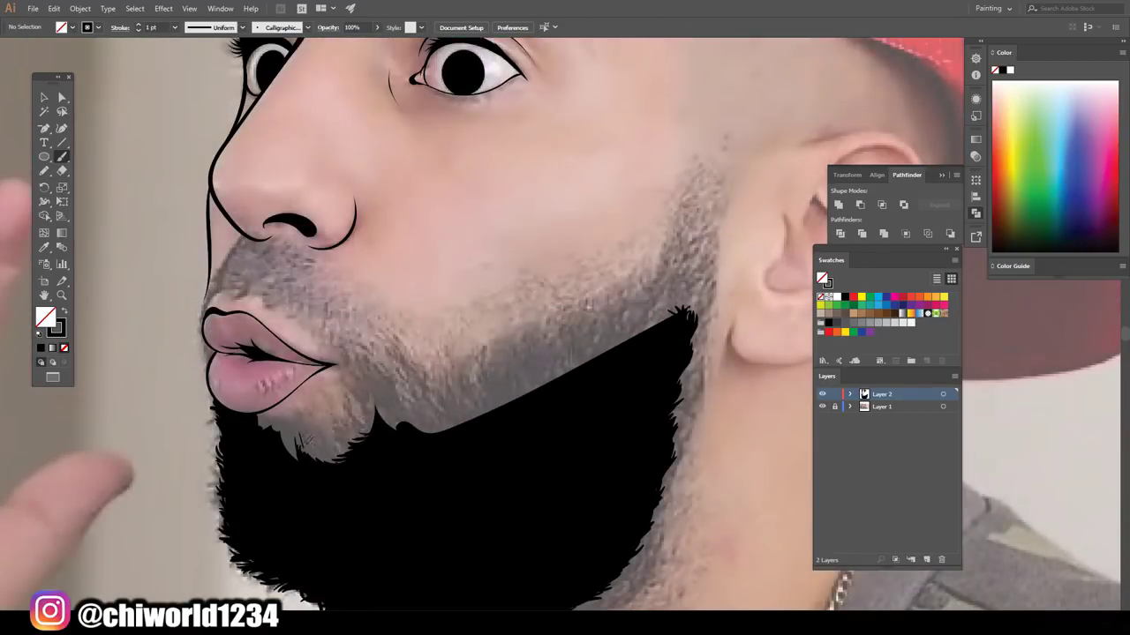
pyautogui.moveTo(300, 454); pyautogui.dragTo(291, 423)
pyautogui.moveTo(304, 459); pyautogui.dragTo(288, 436)
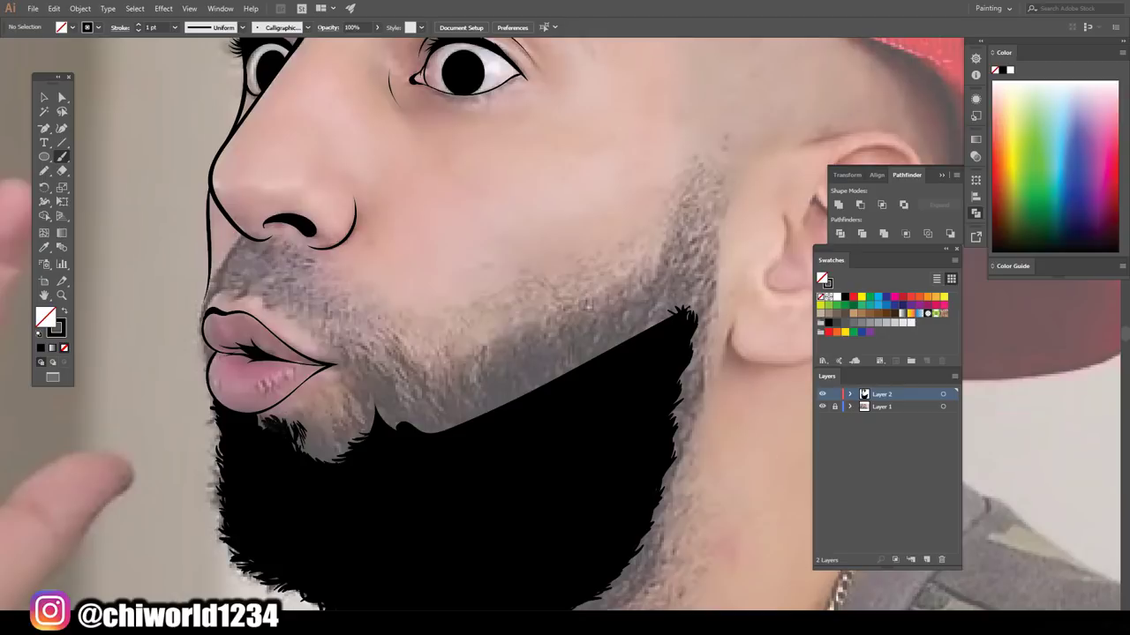
pyautogui.scroll(1, 272, 463)
# - Add fine 0.75 pt hair strokes along the upper beard edge
pyautogui.click(175, 27)
pyautogui.click(181, 73)
pyautogui.moveTo(653, 337)
pyautogui.mouseDown()
pyautogui.moveTo(673, 315)
pyautogui.moveTo(653, 325)
pyautogui.mouseUp()
pyautogui.moveTo(588, 355); pyautogui.dragTo(622, 331)
pyautogui.moveTo(512, 389); pyautogui.dragTo(529, 375)
pyautogui.moveTo(483, 404); pyautogui.dragTo(503, 388)
pyautogui.moveTo(450, 422); pyautogui.dragTo(468, 406)
pyautogui.moveTo(411, 429); pyautogui.dragTo(432, 416)
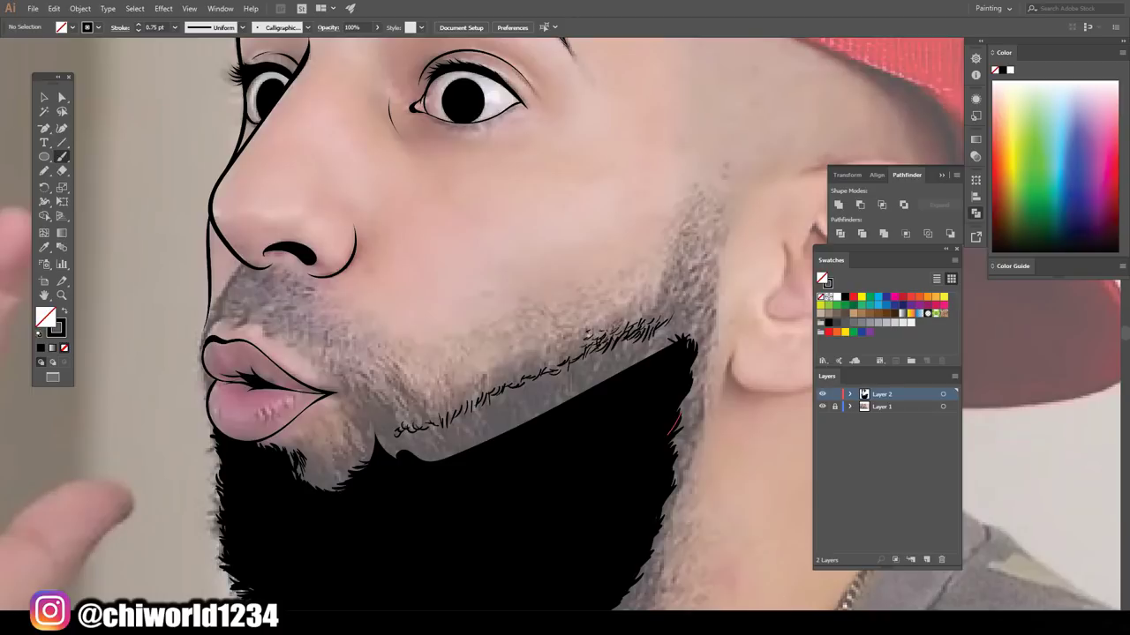
# - Duplicate a cluster of hair strokes to the lower-left edge, toward the ear and below the lip
pyautogui.press('v')
pyautogui.moveTo(673, 312)
pyautogui.mouseDown()
pyautogui.moveTo(579, 359)
pyautogui.moveTo(618, 363)
pyautogui.moveTo(493, 441)
pyautogui.moveTo(415, 448)
pyautogui.mouseUp()
pyautogui.moveTo(494, 401); pyautogui.dragTo(309, 507)
pyautogui.moveTo(670, 335)
pyautogui.mouseDown()
pyautogui.moveTo(706, 441)
pyautogui.moveTo(733, 391)
pyautogui.moveTo(737, 296)
pyautogui.mouseUp()
pyautogui.hotkey('ctrl', 'shift', 'a')
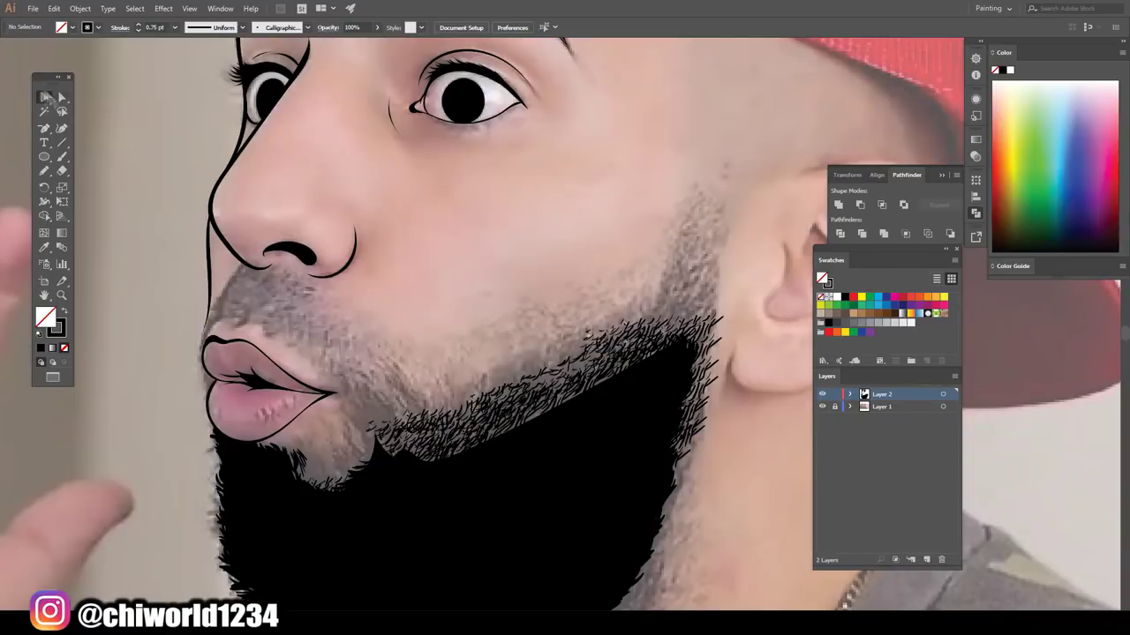
pyautogui.moveTo(540, 417); pyautogui.dragTo(398, 411)
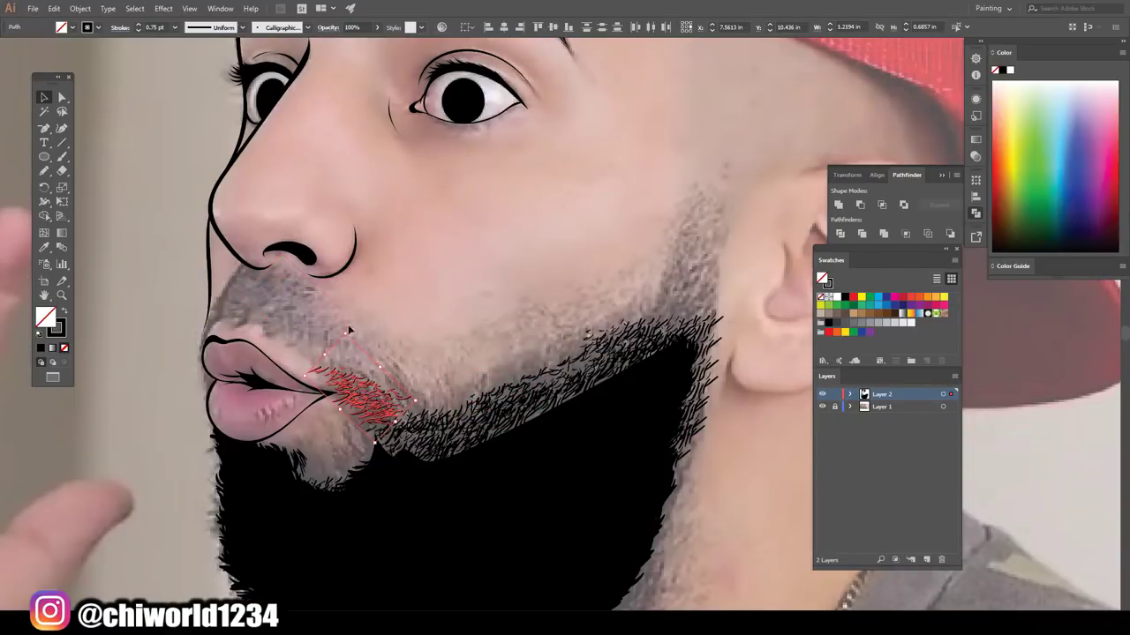
pyautogui.hotkey('ctrl', 'shift', 'a')
# - Paint more short hairs along the lower beard edge and near the lip corner
pyautogui.scroll(1, 480, 365)
pyautogui.press('b')
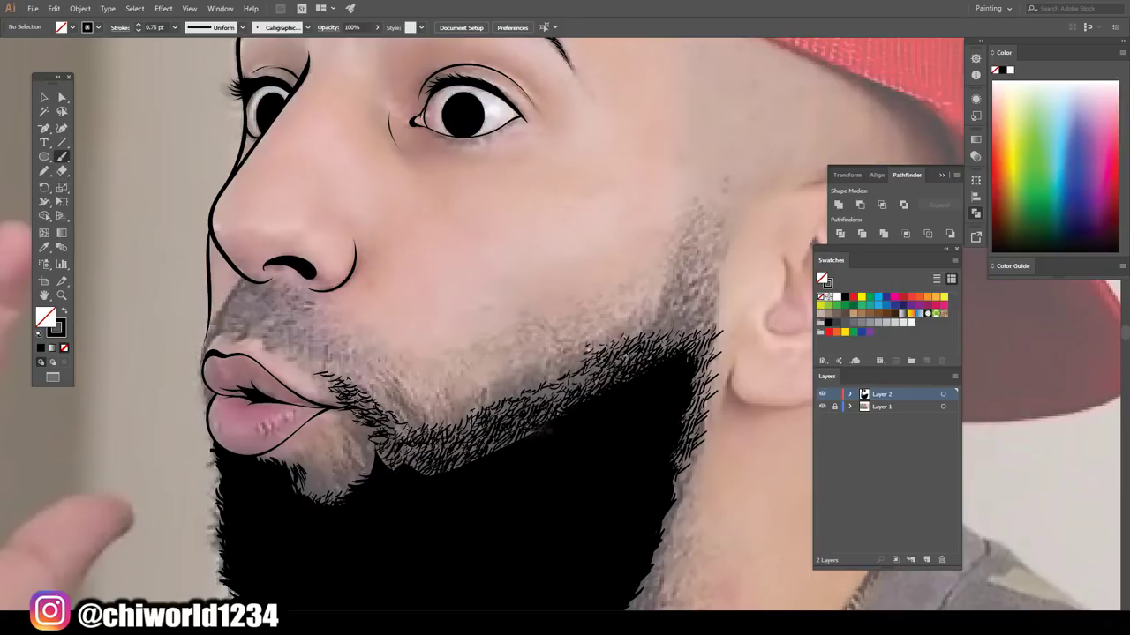
pyautogui.moveTo(499, 444); pyautogui.dragTo(425, 477)
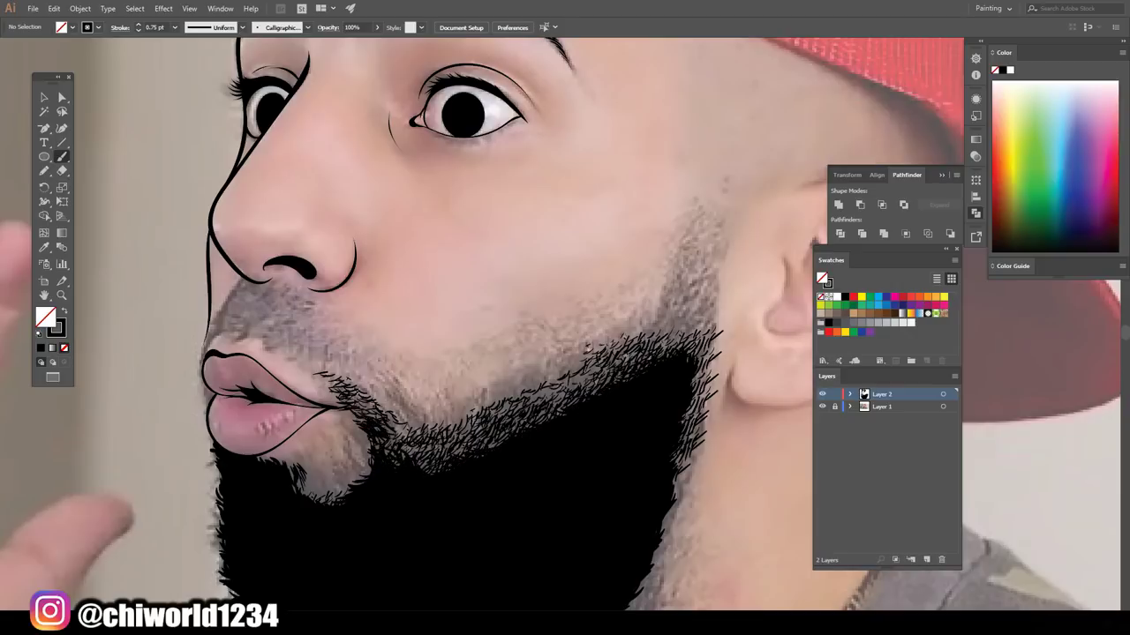
pyautogui.moveTo(353, 413); pyautogui.dragTo(365, 479)
pyautogui.moveTo(337, 433)
pyautogui.mouseDown()
pyautogui.moveTo(367, 478)
pyautogui.moveTo(263, 452)
pyautogui.mouseUp()
pyautogui.moveTo(339, 494); pyautogui.dragTo(309, 463)
pyautogui.moveTo(329, 500); pyautogui.dragTo(306, 475)
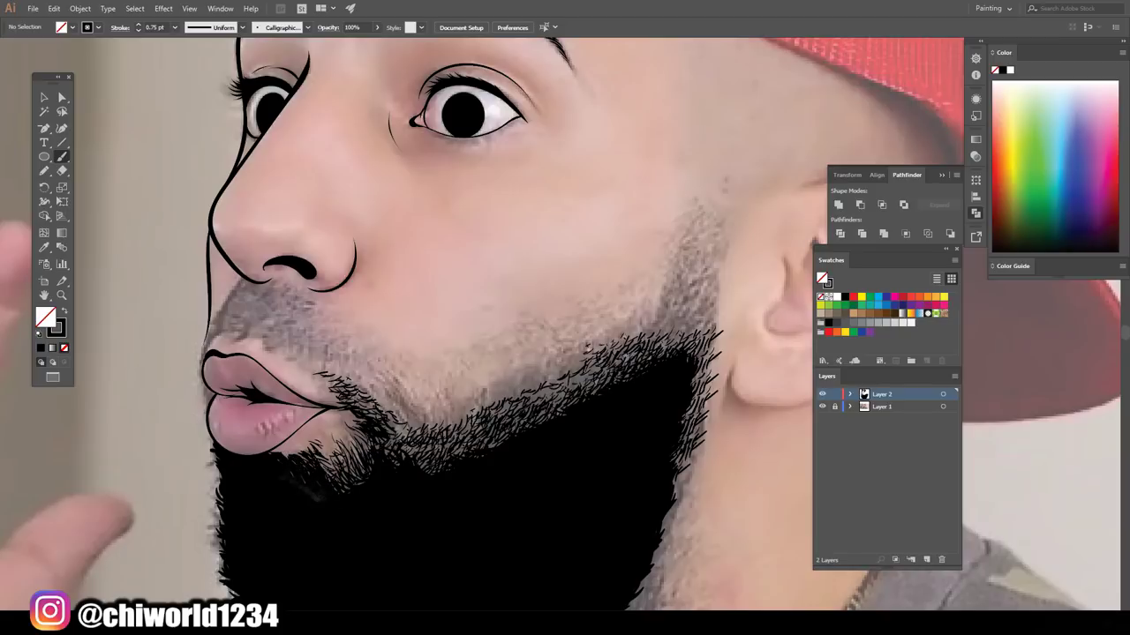
# - Add hairs along the upper edge, switching to 0.25 pt for thinner strokes
pyautogui.scroll(-1, 279, 527)
pyautogui.moveTo(595, 362); pyautogui.dragTo(519, 398)
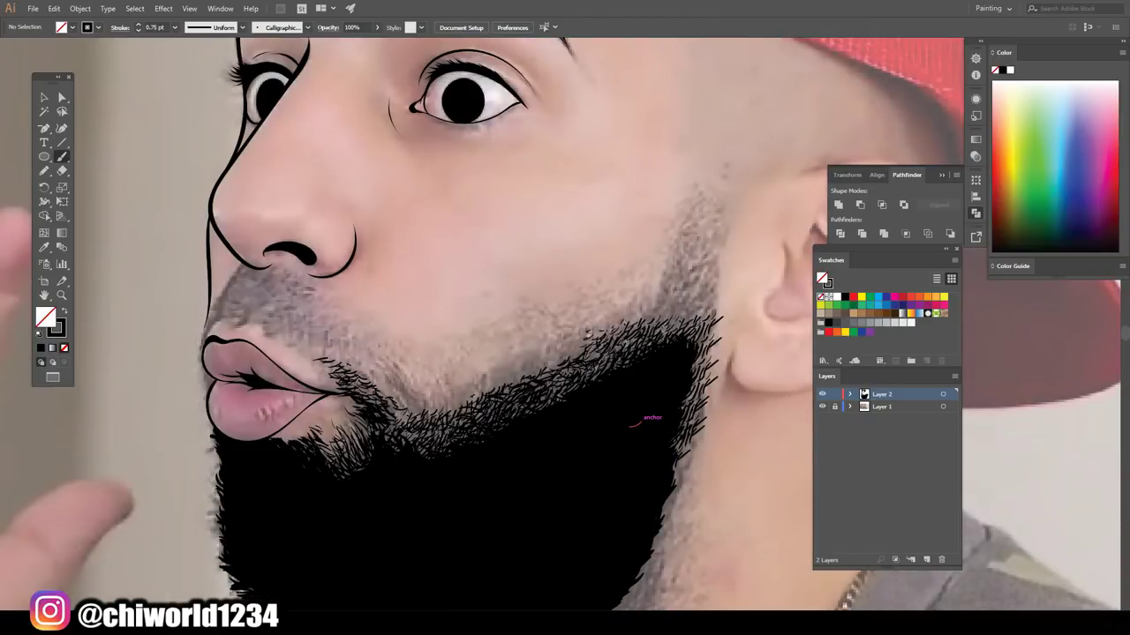
pyautogui.moveTo(418, 426); pyautogui.dragTo(404, 365)
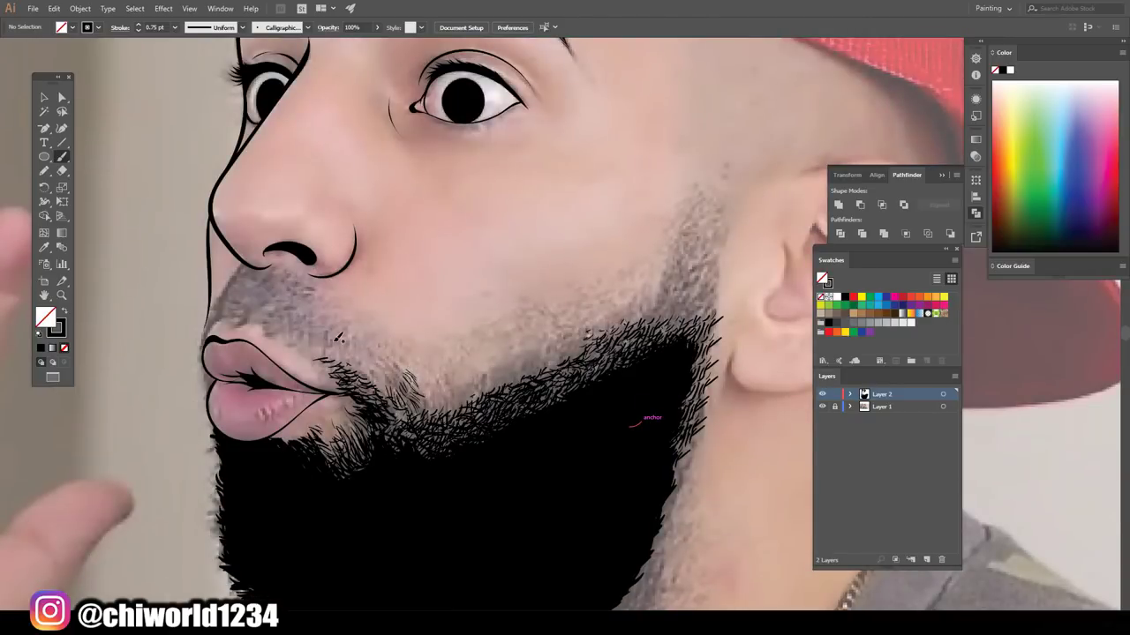
pyautogui.click(175, 28)
pyautogui.moveTo(385, 373); pyautogui.dragTo(362, 354)
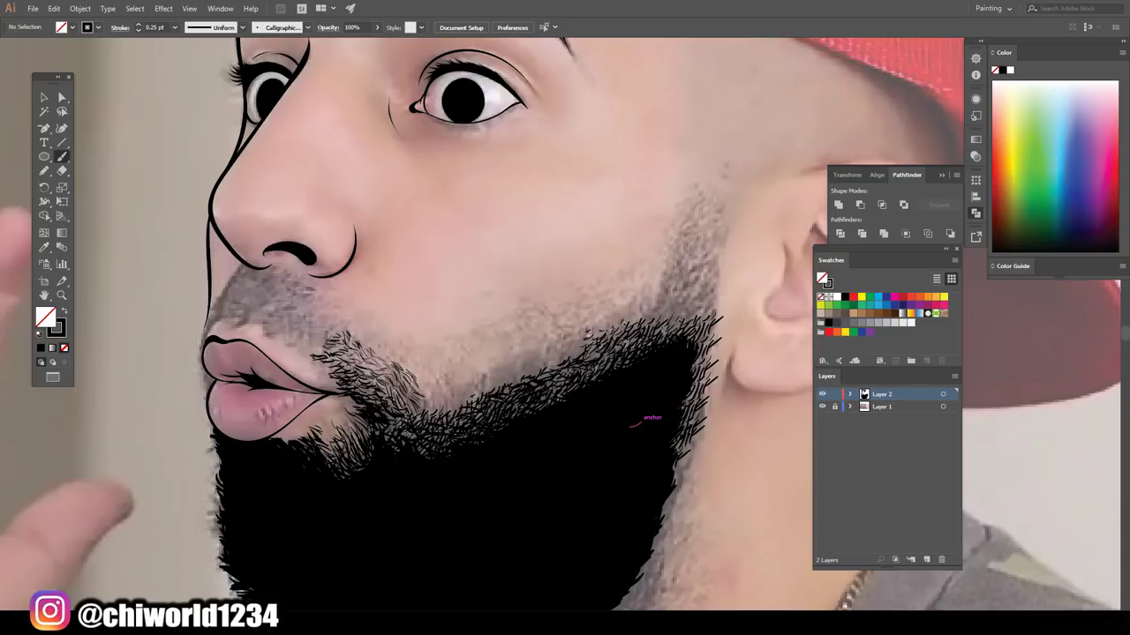
# - Add fine hair strokes at the beard edge near the mouth and select a beard-stroke cluster
pyautogui.moveTo(332, 336); pyautogui.dragTo(316, 321)
pyautogui.moveTo(330, 346); pyautogui.dragTo(307, 325)
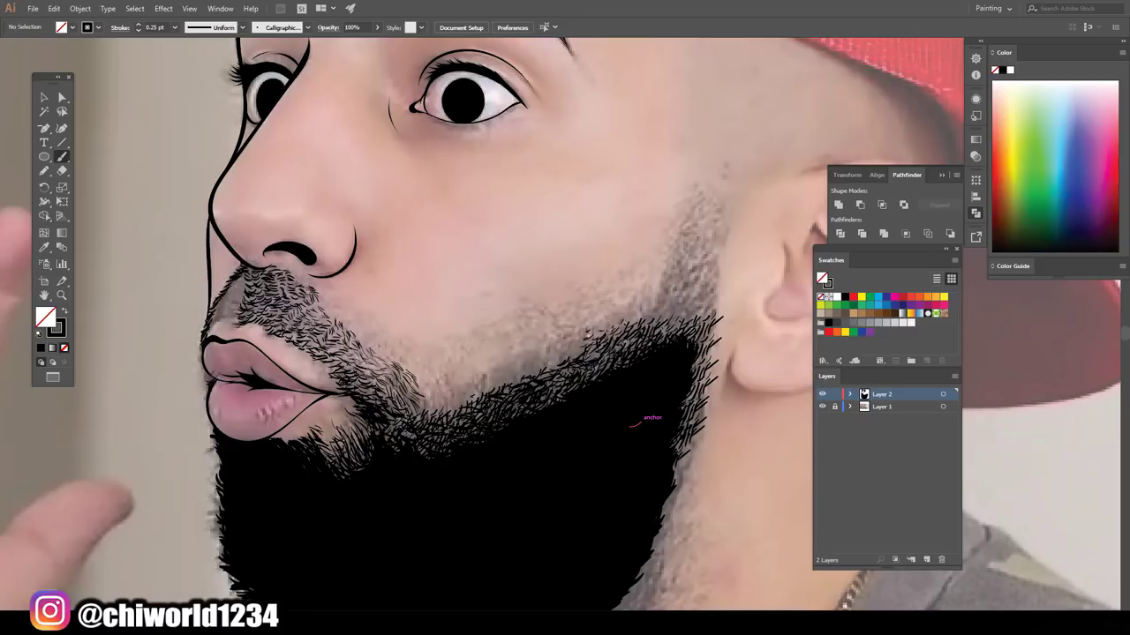
pyautogui.scroll(3, 211, 408)
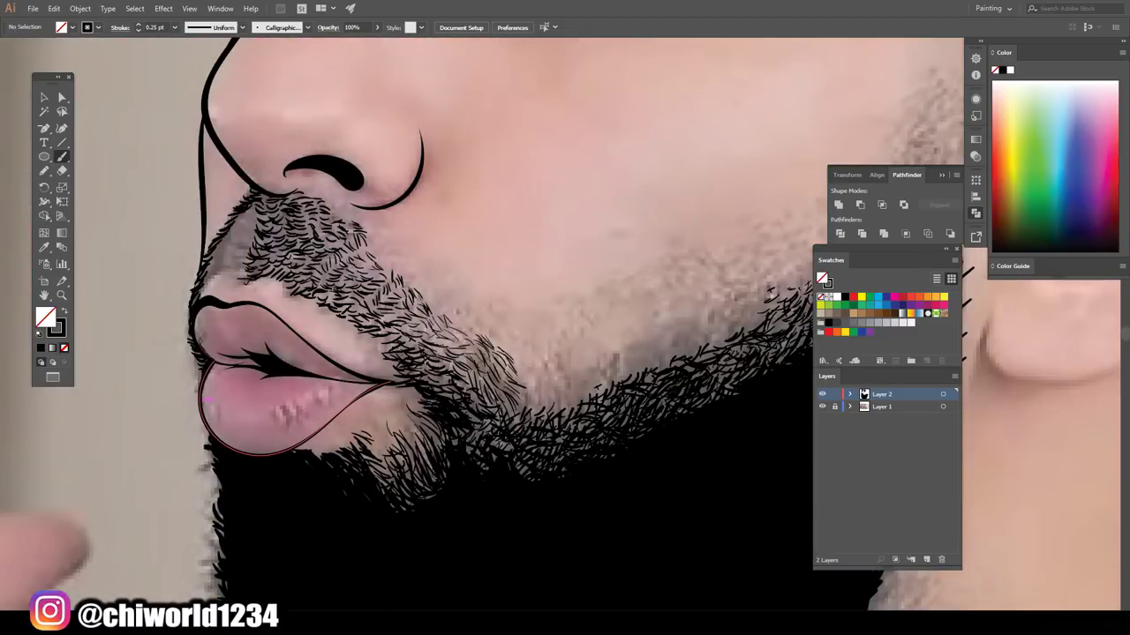
pyautogui.hscroll(-3, 205, 400)
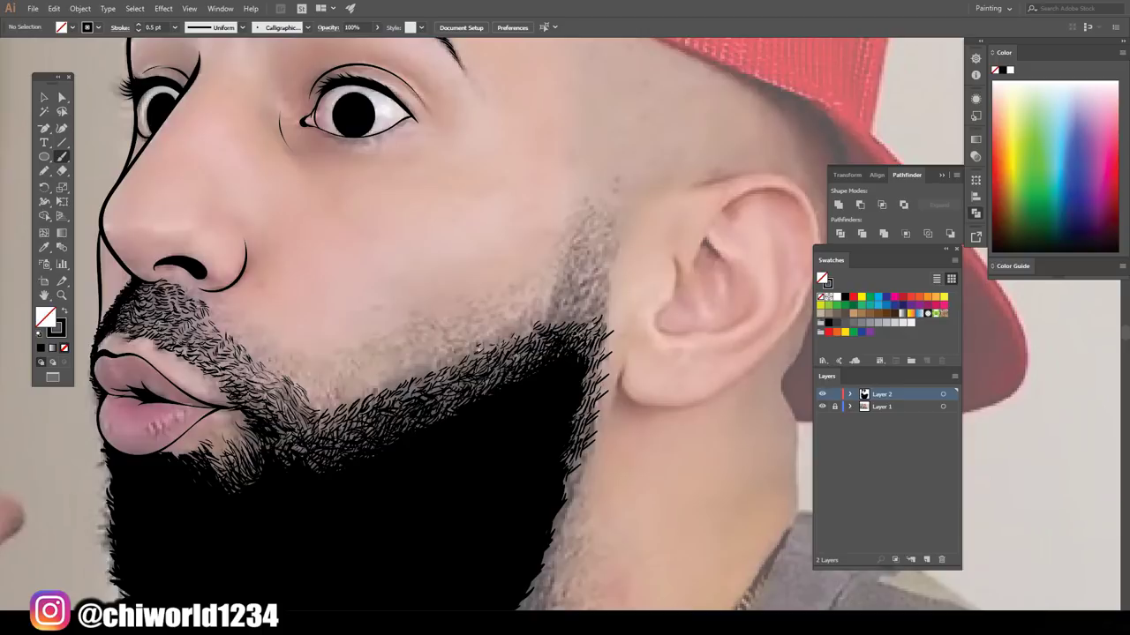
pyautogui.click(46, 98)
# - Duplicate the selected beard strokes up onto the sideburn and add more beard hairs
pyautogui.moveTo(587, 314)
pyautogui.mouseDown()
pyautogui.moveTo(623, 282)
pyautogui.moveTo(582, 304)
pyautogui.moveTo(600, 247)
pyautogui.mouseUp()
pyautogui.click(441, 295)
pyautogui.press('b')
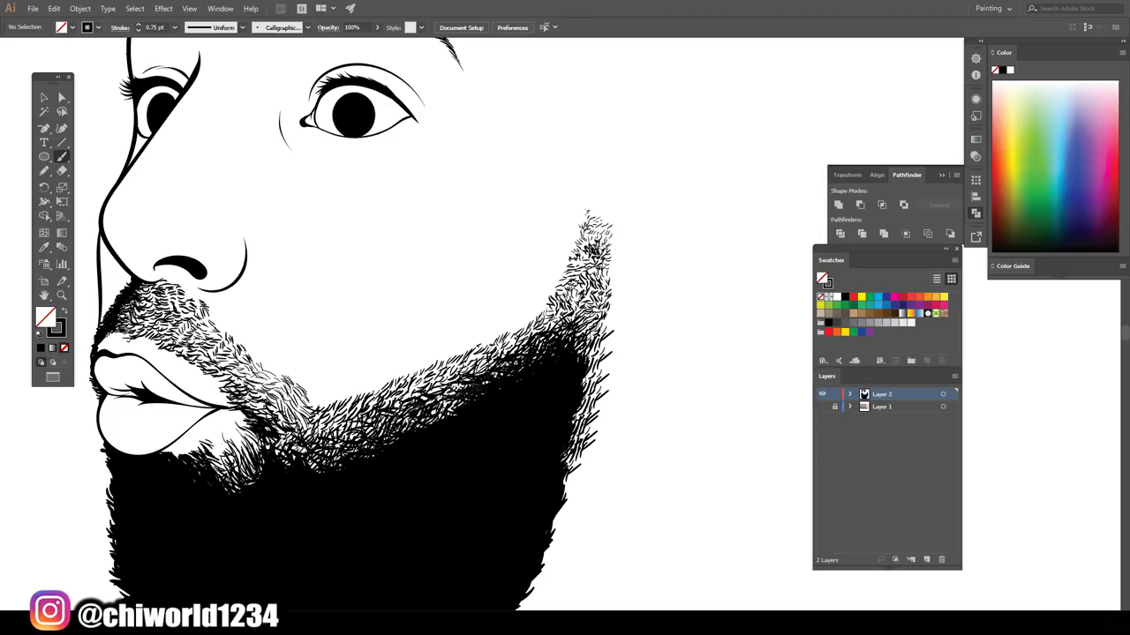
pyautogui.moveTo(350, 422); pyautogui.dragTo(335, 448)
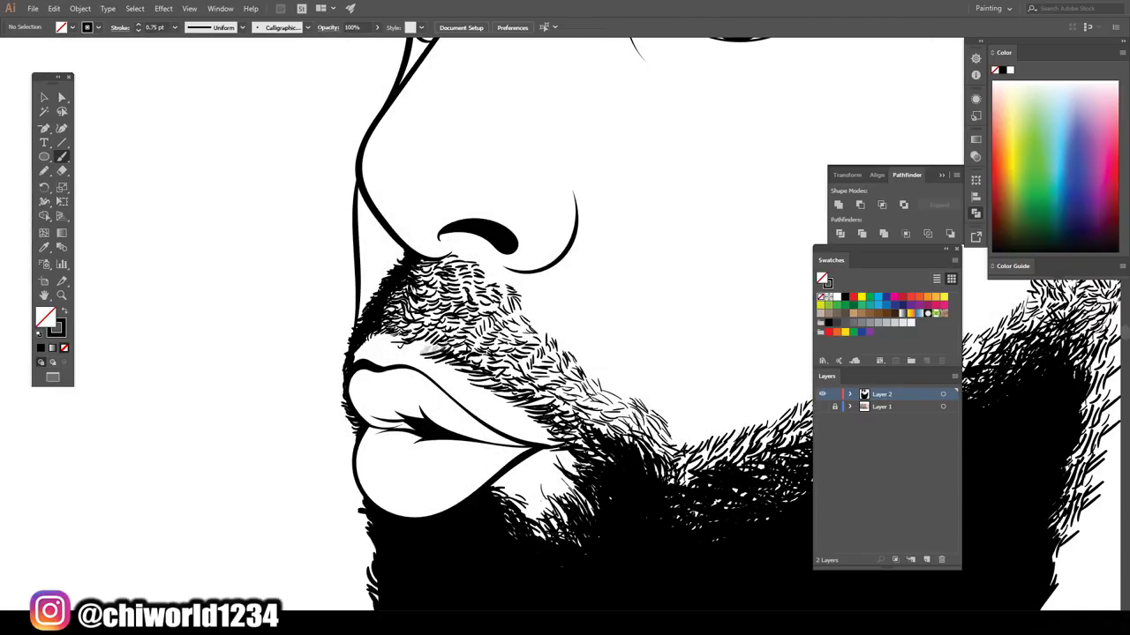
pyautogui.hotkey('ctrl', '0')
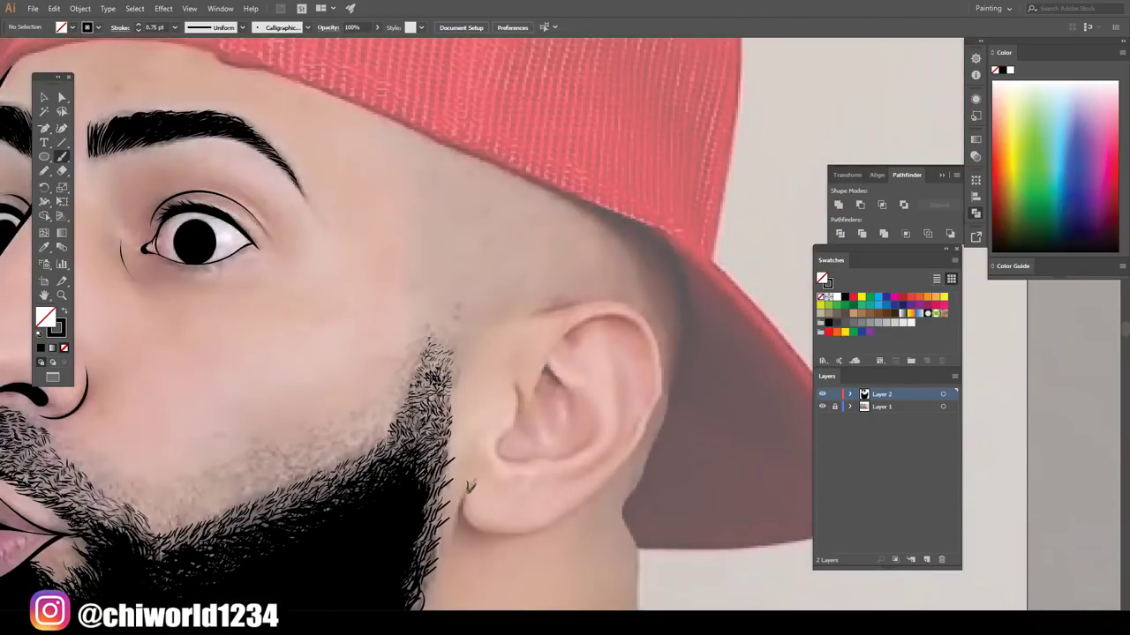
# - Ink the ear's outer outline, inner folds and helix curve
pyautogui.moveTo(471, 485); pyautogui.dragTo(519, 324)
pyautogui.moveTo(540, 388)
pyautogui.mouseDown()
pyautogui.moveTo(657, 371)
pyautogui.moveTo(622, 445)
pyautogui.moveTo(590, 439)
pyautogui.mouseUp()
pyautogui.moveTo(565, 375); pyautogui.dragTo(567, 426)
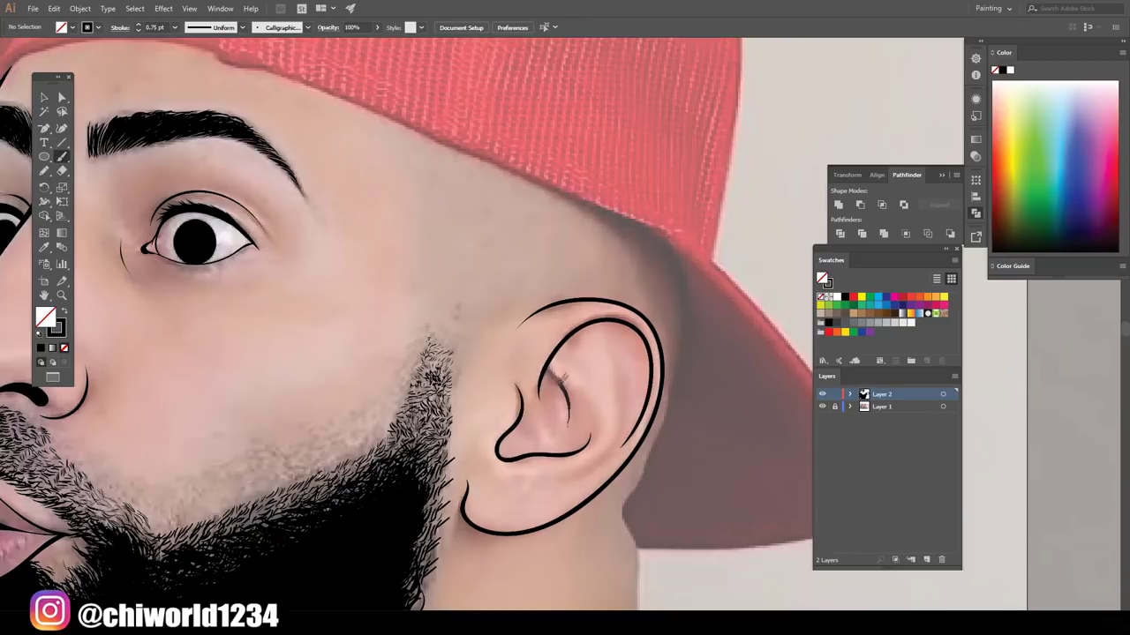
pyautogui.moveTo(564, 478); pyautogui.dragTo(616, 325)
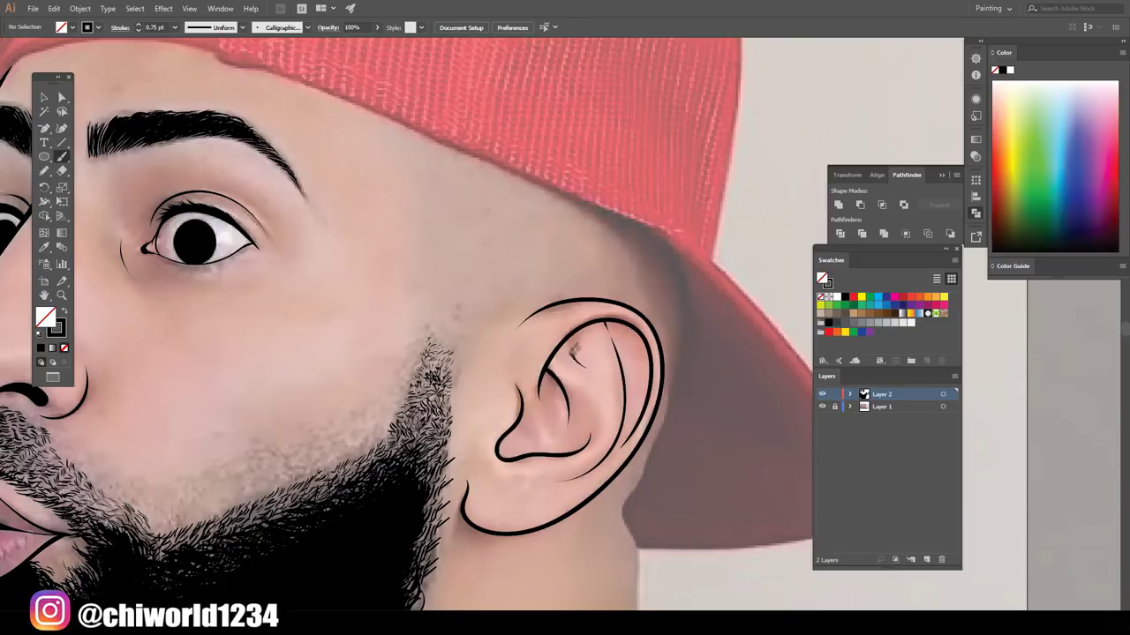
# - Draw the neck line below the beard
pyautogui.hotkey('ctrl', '0')
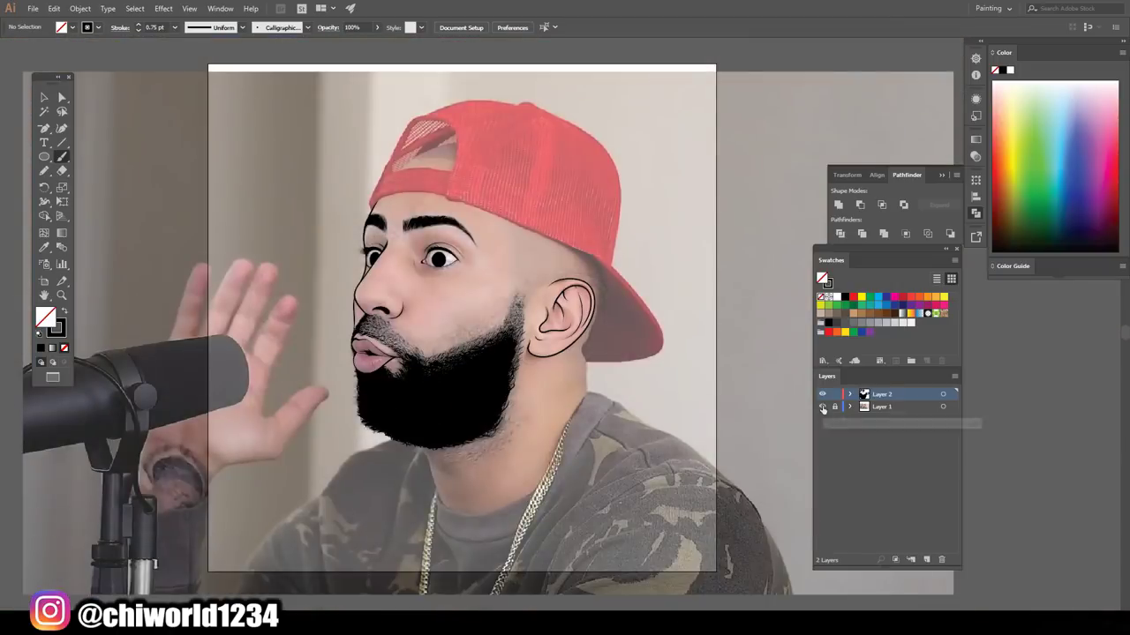
pyautogui.keyDown('alt'); pyautogui.scroll(5, 343, 533); pyautogui.keyUp('alt')
pyautogui.scroll(-5, 344, 533)
pyautogui.moveTo(336, 527); pyautogui.dragTo(295, 434)
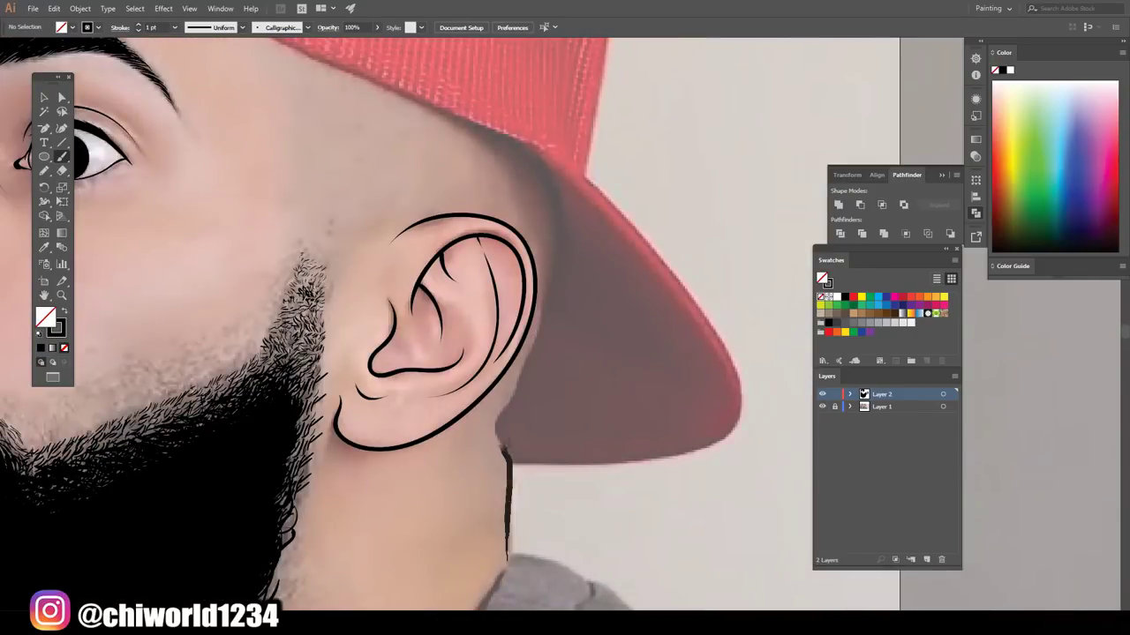
# - Outline the neck up to the ear, the ear's back edge, and the cap's brim and top
pyautogui.moveTo(505, 448); pyautogui.dragTo(519, 138)
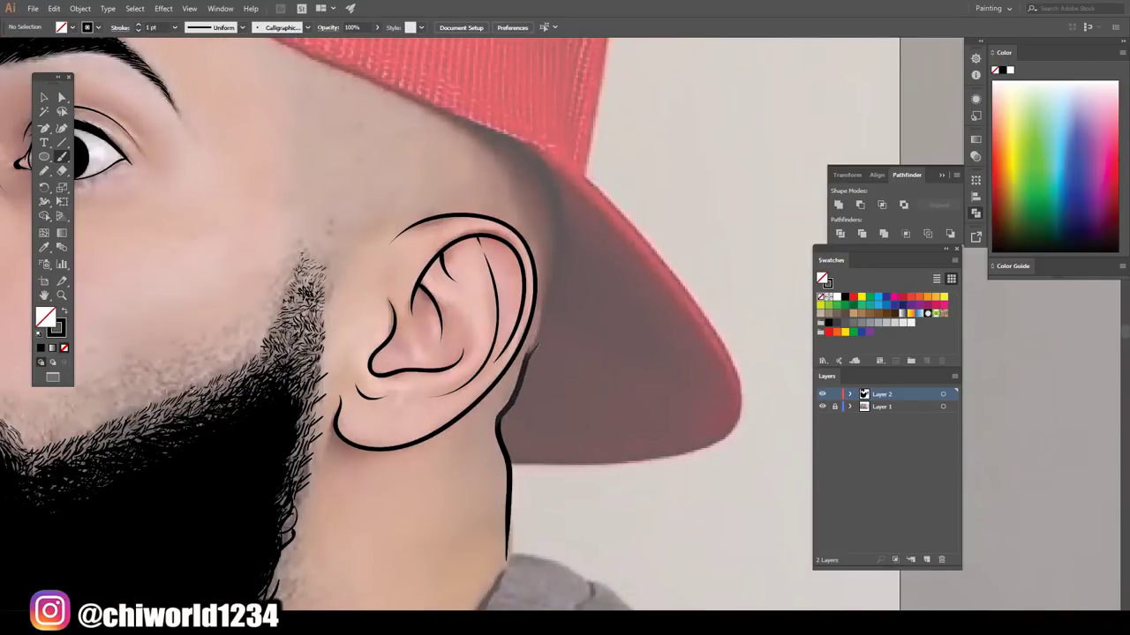
pyautogui.moveTo(497, 422)
pyautogui.mouseDown()
pyautogui.moveTo(544, 288)
pyautogui.moveTo(519, 139)
pyautogui.mouseUp()
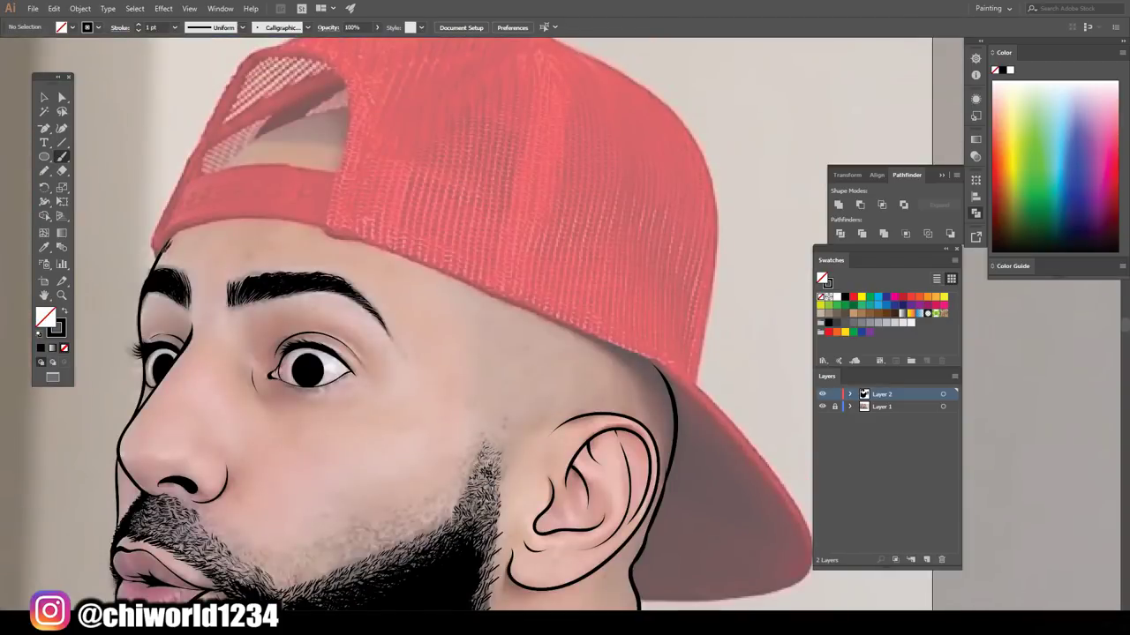
pyautogui.moveTo(167, 237)
pyautogui.mouseDown()
pyautogui.moveTo(338, 223)
pyautogui.moveTo(692, 396)
pyautogui.moveTo(714, 428)
pyautogui.mouseUp()
pyautogui.scroll(3, 603, 364)
pyautogui.moveTo(155, 408)
pyautogui.mouseDown()
pyautogui.moveTo(201, 265)
pyautogui.moveTo(450, 141)
pyautogui.moveTo(619, 196)
pyautogui.moveTo(698, 509)
pyautogui.mouseUp()
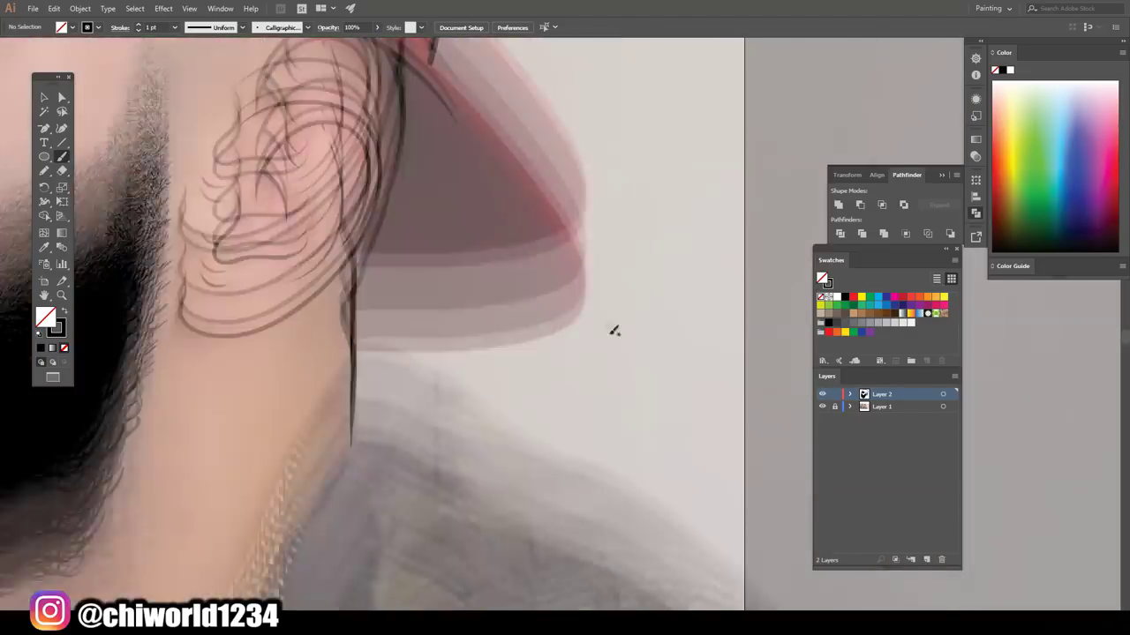
# - Trace the brim edges, cap opening and its band line, then hide the reference photo
pyautogui.moveTo(353, 525)
pyautogui.mouseDown()
pyautogui.moveTo(503, 517)
pyautogui.moveTo(487, 280)
pyautogui.moveTo(415, 214)
pyautogui.mouseUp()
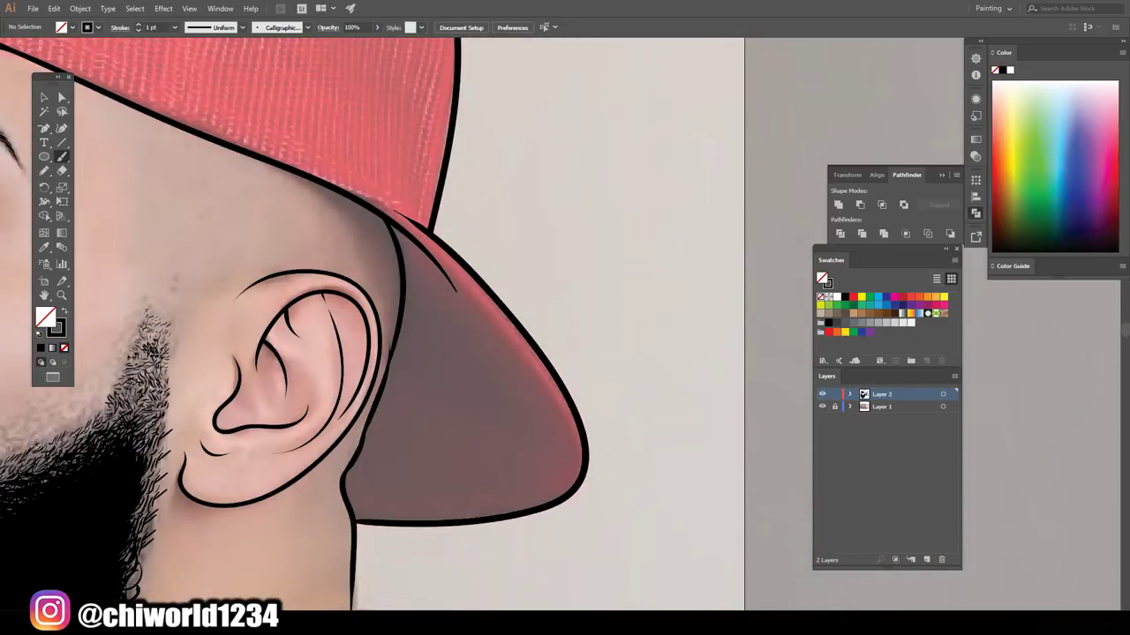
pyautogui.moveTo(564, 496); pyautogui.dragTo(392, 219)
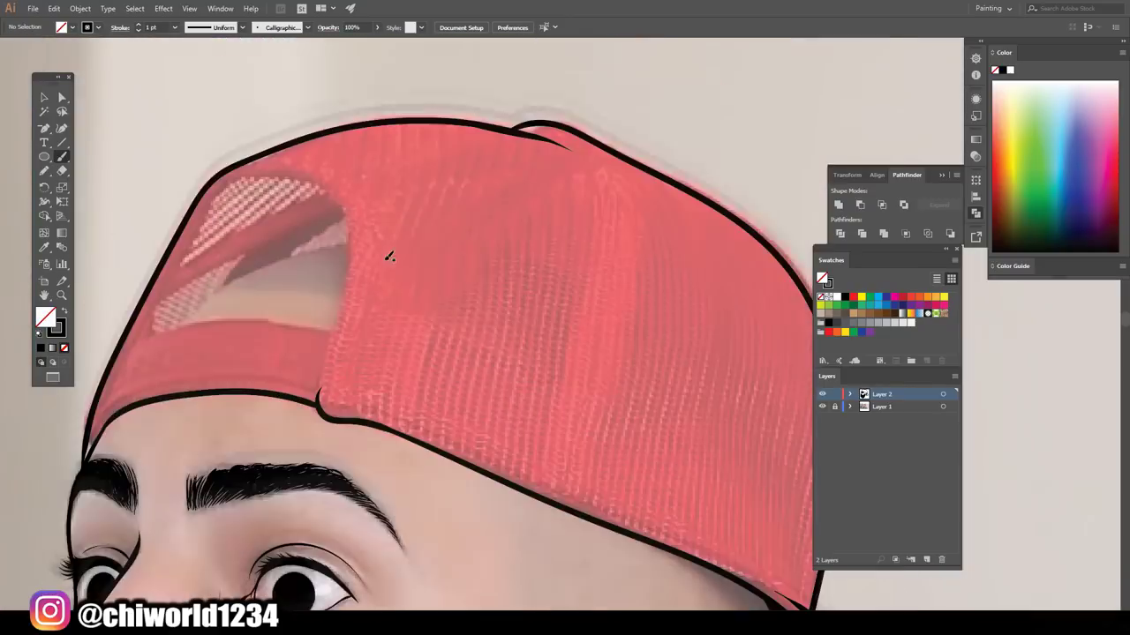
pyautogui.moveTo(105, 420)
pyautogui.mouseDown()
pyautogui.moveTo(155, 304)
pyautogui.moveTo(328, 187)
pyautogui.moveTo(322, 389)
pyautogui.mouseUp()
pyautogui.moveTo(133, 339); pyautogui.dragTo(335, 333)
pyautogui.hotkey('ctrl', 'z')
pyautogui.moveTo(132, 340)
pyautogui.mouseDown()
pyautogui.moveTo(335, 333)
pyautogui.moveTo(342, 199)
pyautogui.mouseUp()
pyautogui.moveTo(122, 378); pyautogui.dragTo(295, 178)
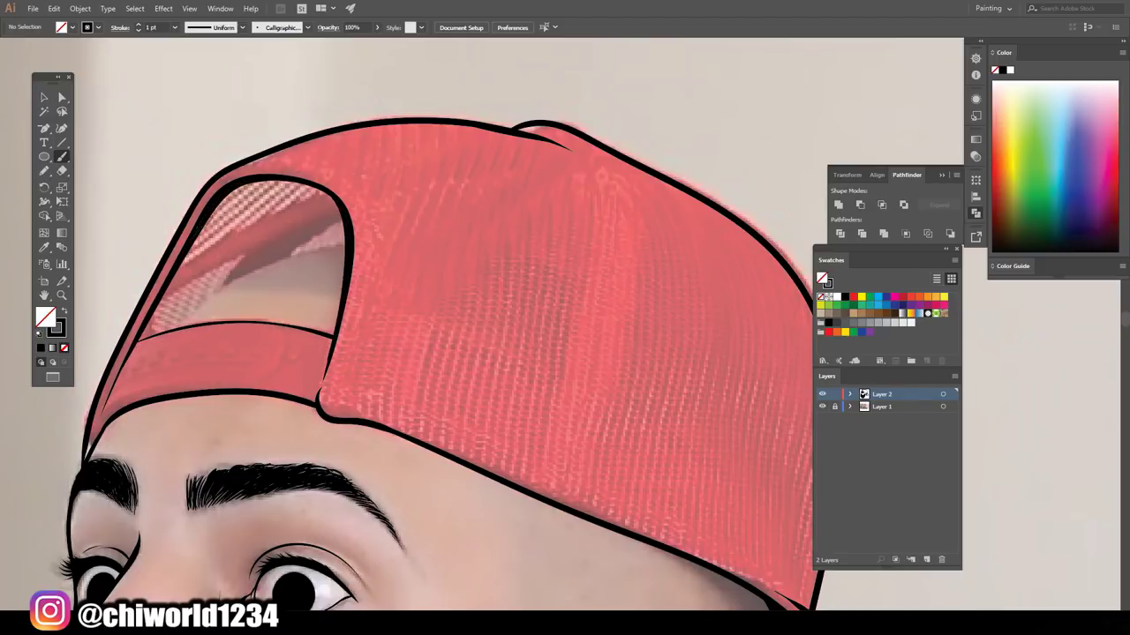
pyautogui.moveTo(133, 338); pyautogui.dragTo(334, 332)
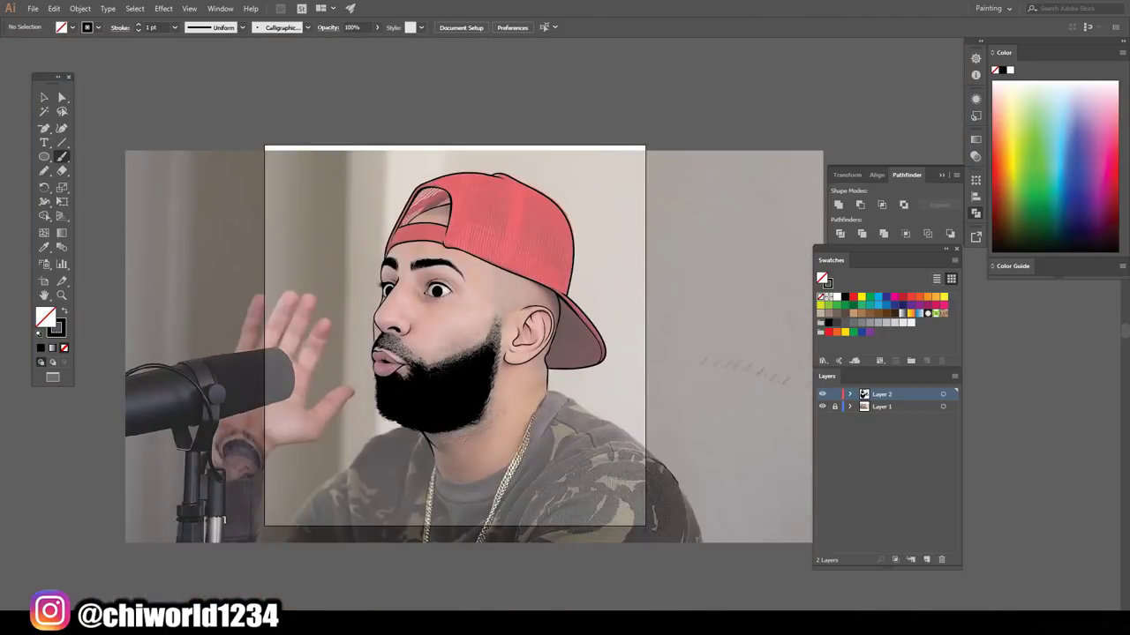
pyautogui.click(822, 407)
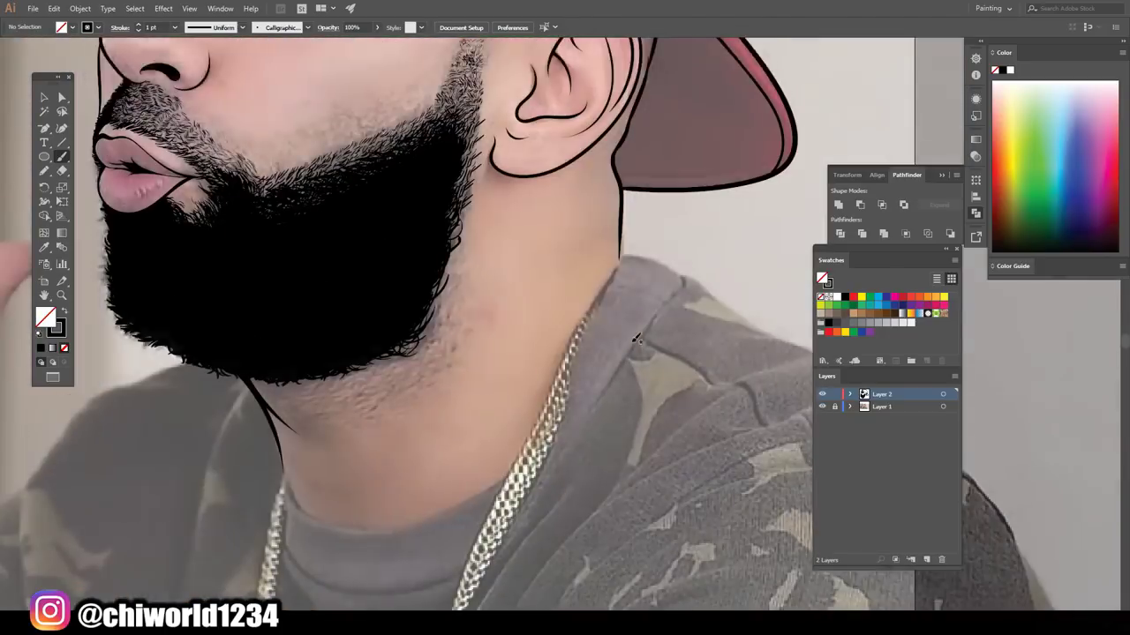
# - Brush melting drip outlines down the neck below the beard, then fit the artboard in the window
pyautogui.moveTo(620, 150)
pyautogui.mouseDown()
pyautogui.moveTo(507, 389)
pyautogui.moveTo(223, 342)
pyautogui.mouseUp()
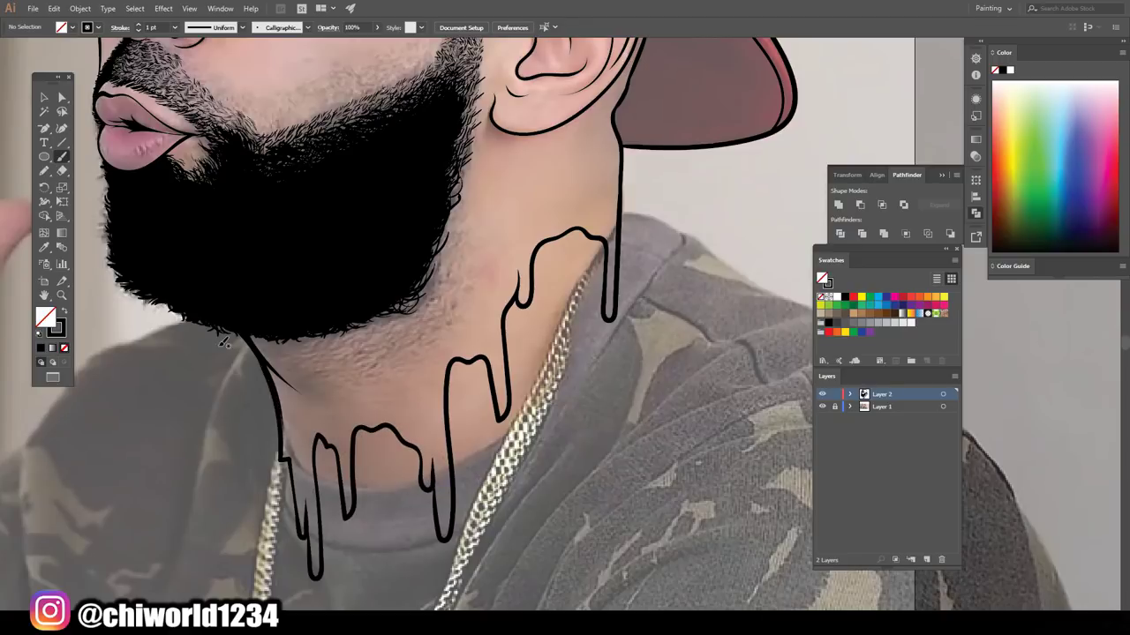
pyautogui.hotkey('ctrl', 'z')
pyautogui.moveTo(621, 177); pyautogui.dragTo(555, 388)
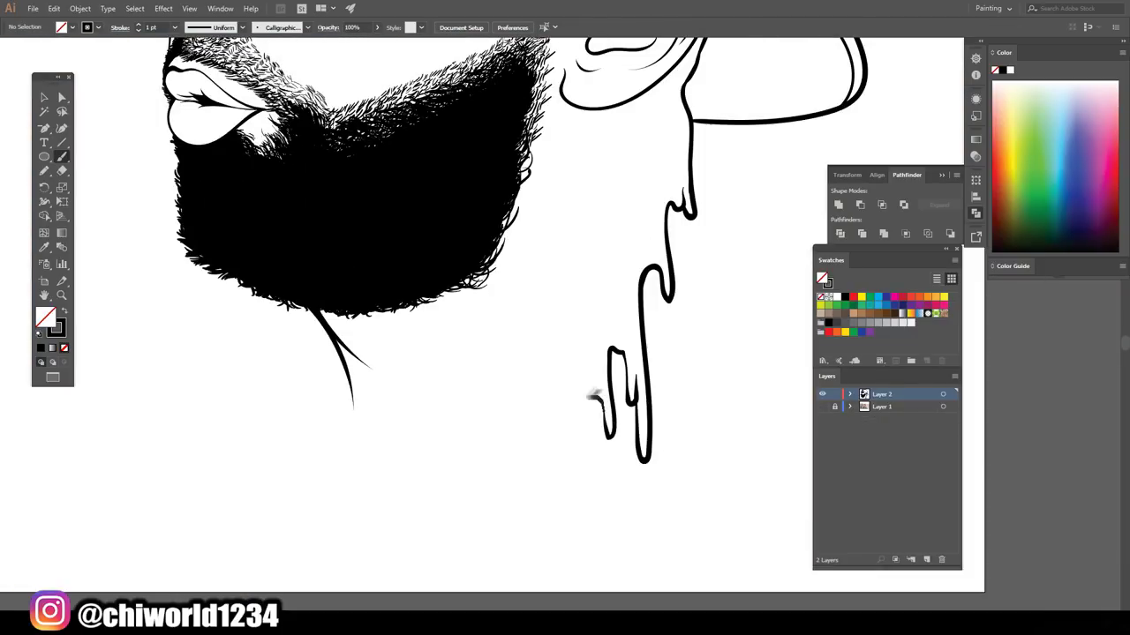
pyautogui.moveTo(594, 398); pyautogui.dragTo(378, 503)
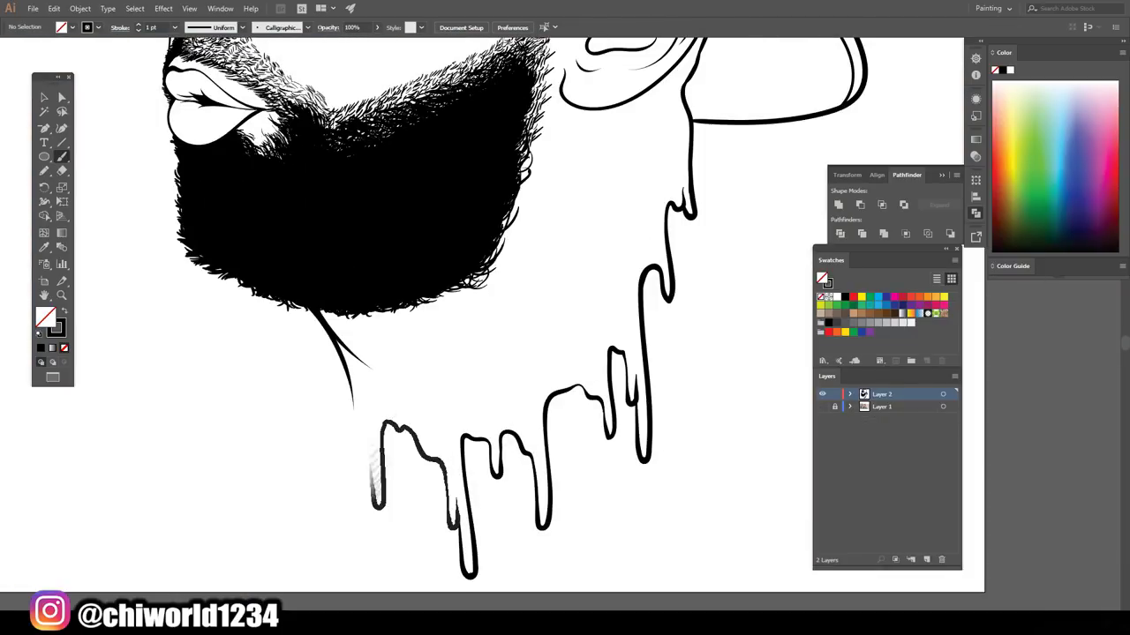
pyautogui.moveTo(380, 468); pyautogui.dragTo(331, 316)
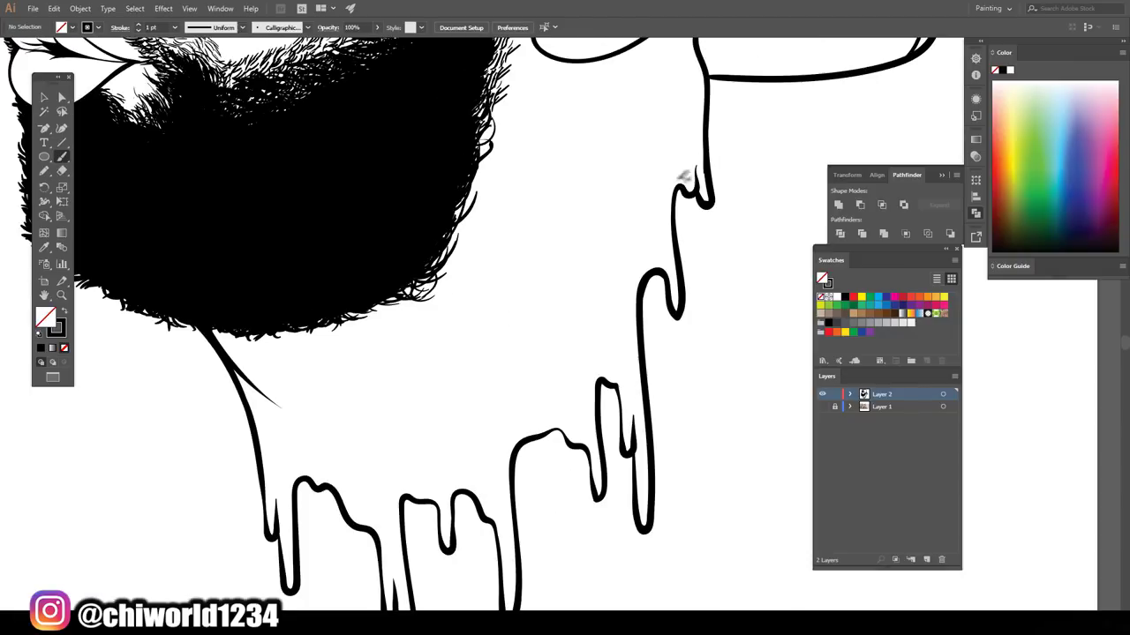
pyautogui.moveTo(520, 304); pyautogui.dragTo(455, 499)
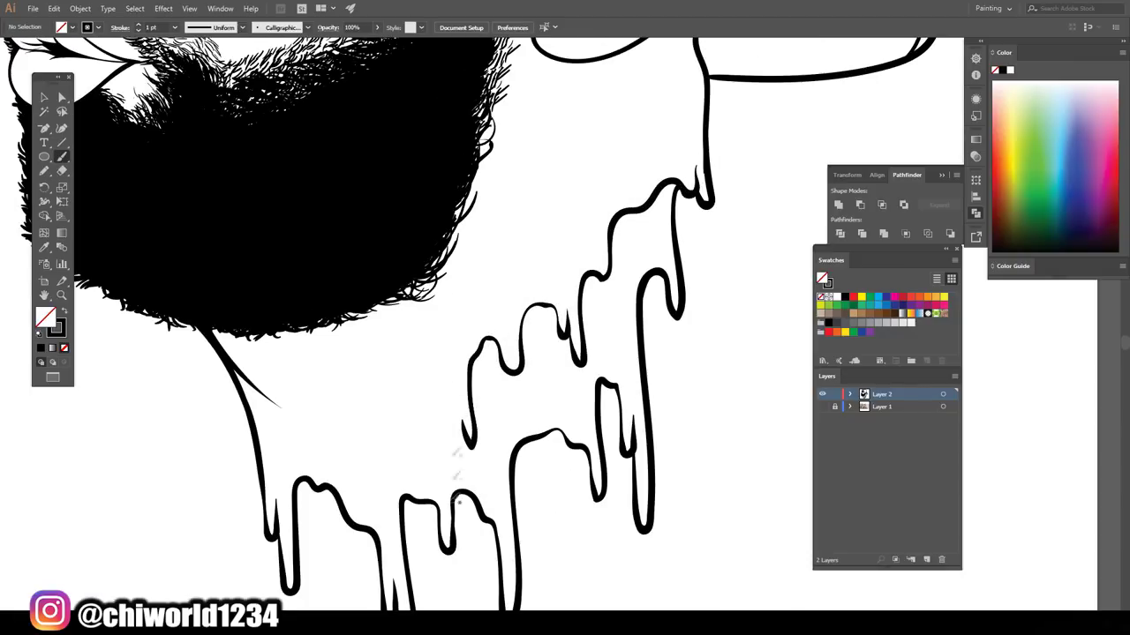
pyautogui.moveTo(279, 524)
pyautogui.mouseDown()
pyautogui.moveTo(340, 425)
pyautogui.moveTo(364, 459)
pyautogui.moveTo(422, 460)
pyautogui.moveTo(454, 397)
pyautogui.moveTo(463, 467)
pyautogui.mouseUp()
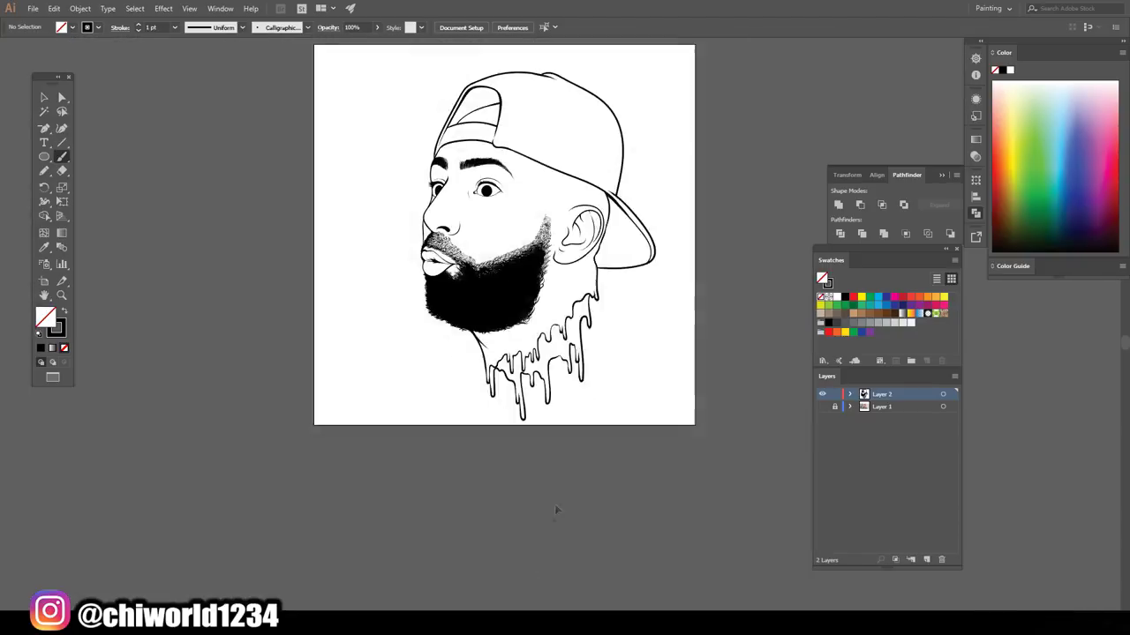
pyautogui.scroll(-2, 521, 512)
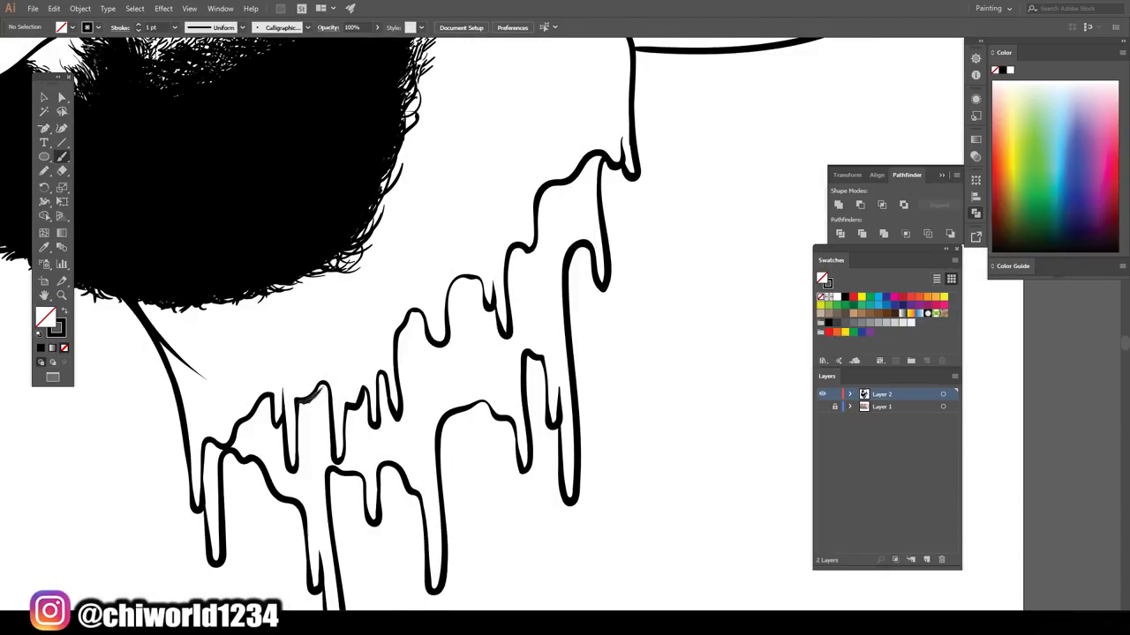
pyautogui.hotkey('ctrl', '0')
pyautogui.hotkey('ctrl', '-')
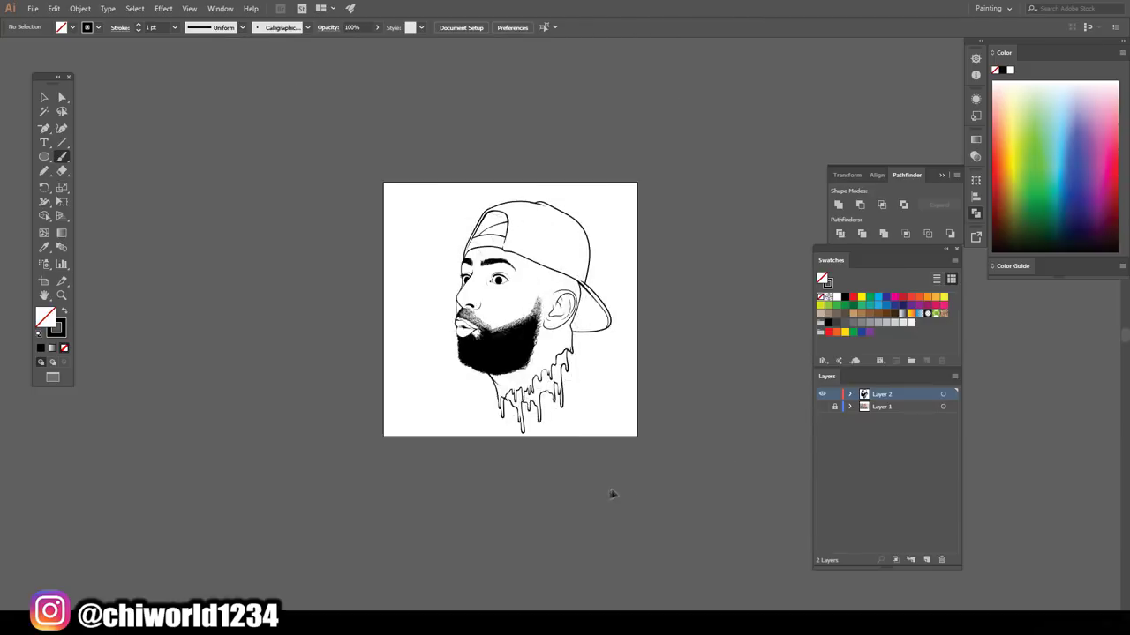
# - Select all the line art and duplicate Layer 2
pyautogui.hotkey('ctrl', '=')
pyautogui.hotkey('ctrl', '=')
pyautogui.press('v')
pyautogui.hotkey('ctrl', 'a')
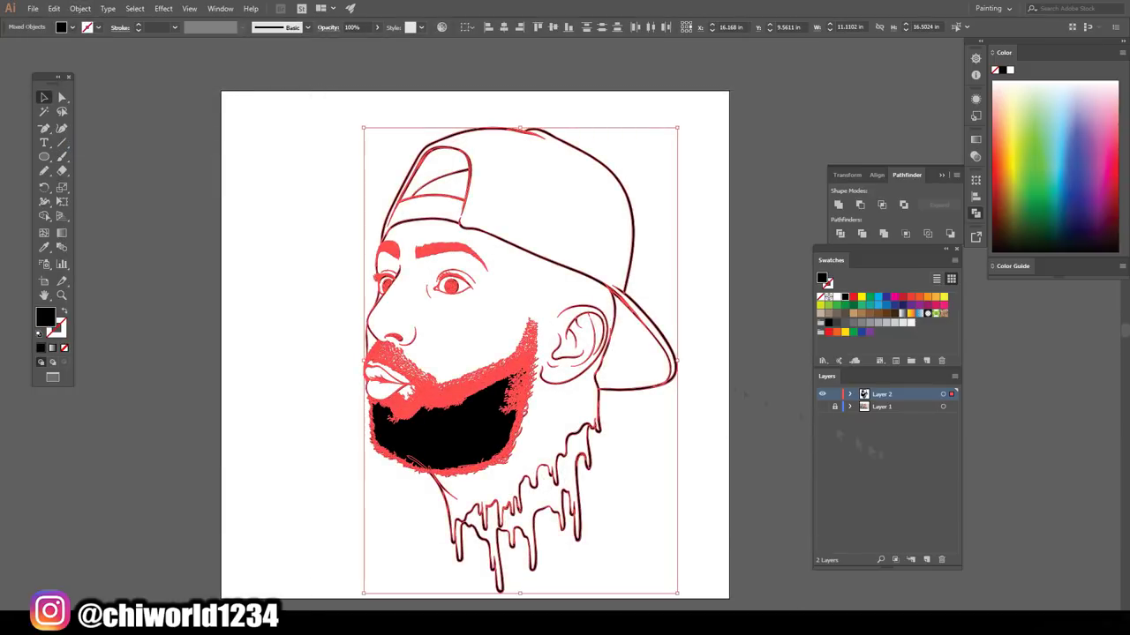
pyautogui.click(771, 306)
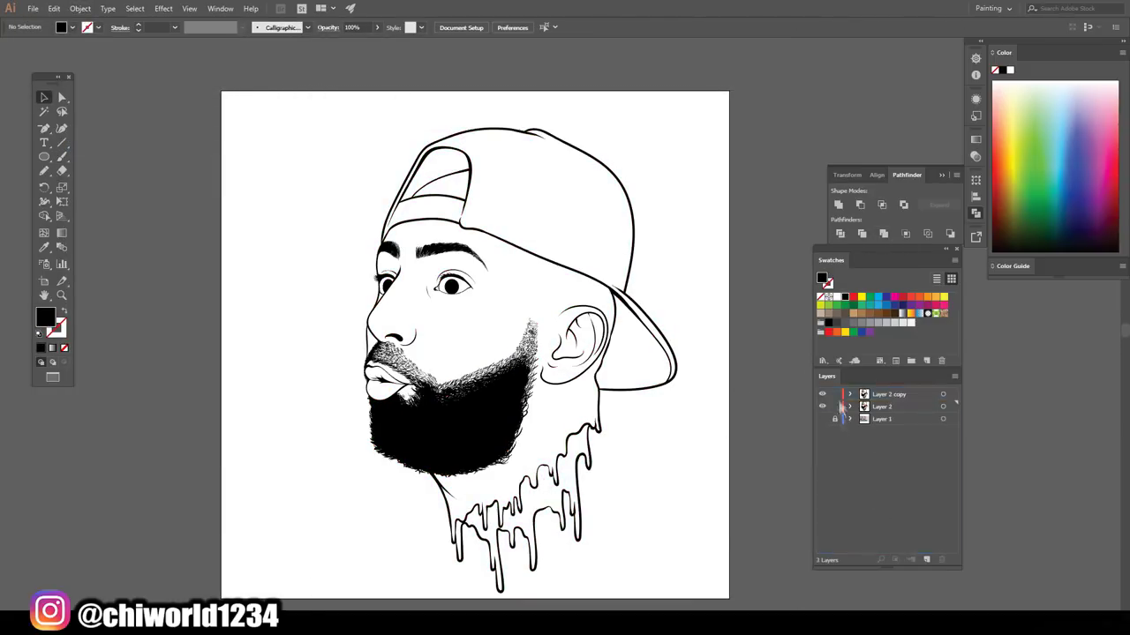
# - Draw a peach-filled rectangle covering the whole portrait
pyautogui.click(44, 156)
pyautogui.click(97, 157)
pyautogui.doubleClick(44, 316)
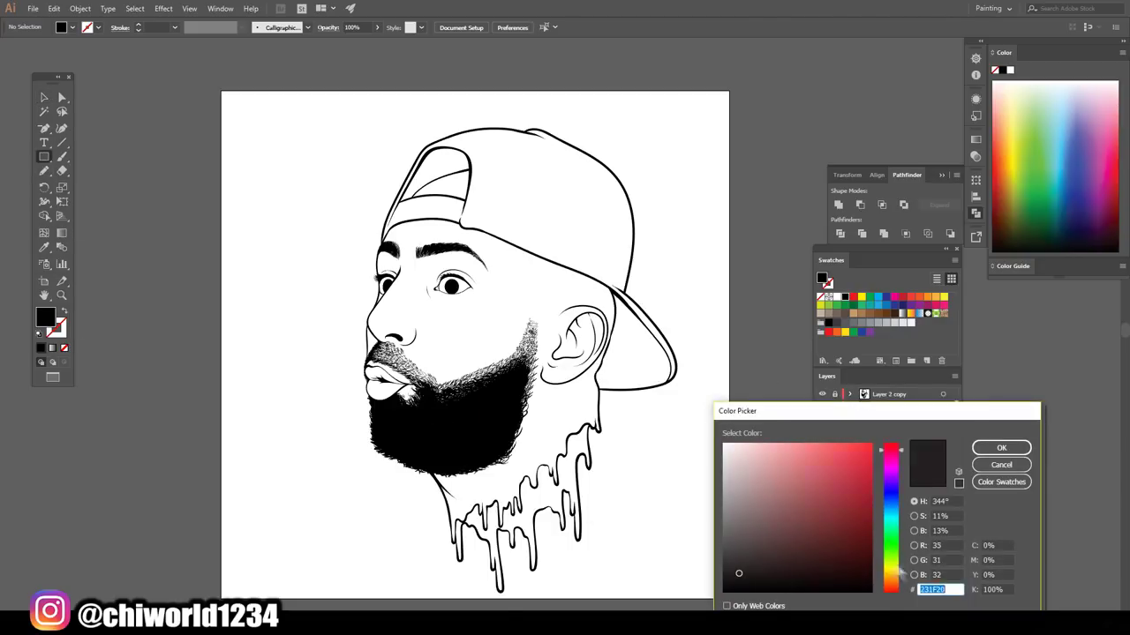
pyautogui.hotkey('ctrl', 'v')
pyautogui.click(1001, 447)
pyautogui.moveTo(337, 99); pyautogui.dragTo(753, 600)
# - Select the portrait artwork group and enter Isolation Mode
pyautogui.press('v')
pyautogui.click(312, 221)
pyautogui.rightClick(745, 233)
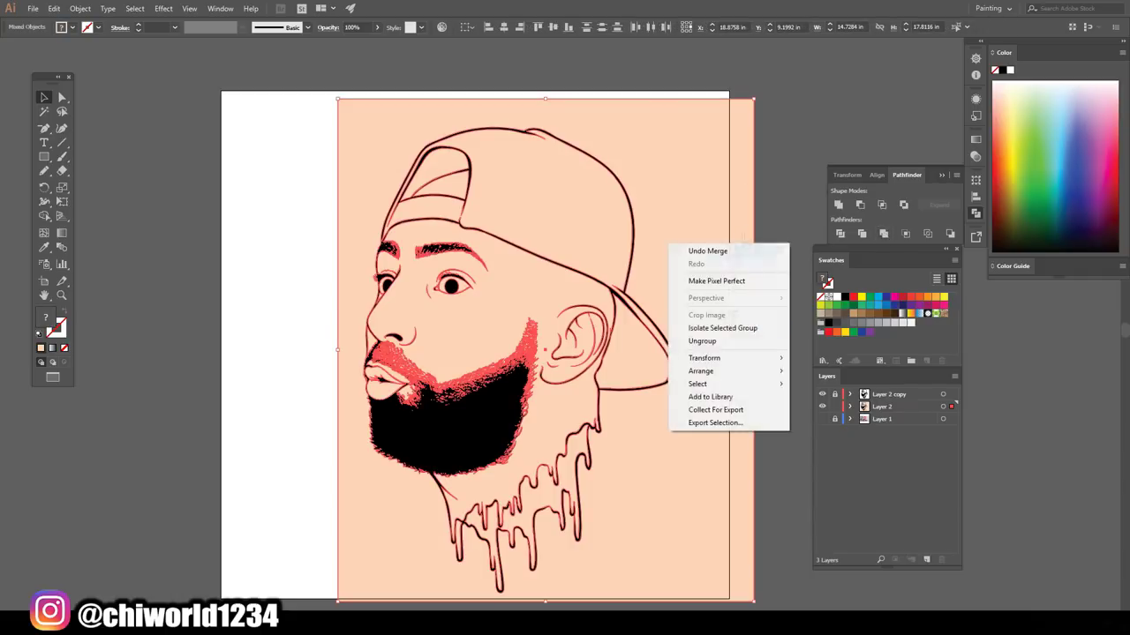
pyautogui.click(768, 330)
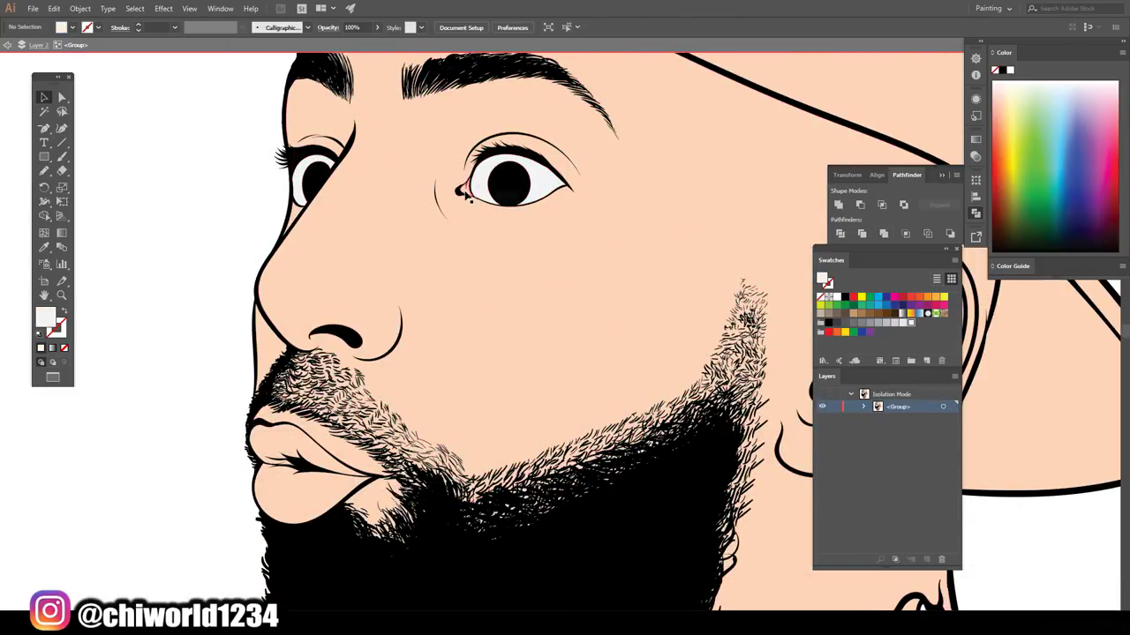
# - Fill the eye's inner corner shape with pink
pyautogui.click(464, 188)
pyautogui.doubleClick(44, 317)
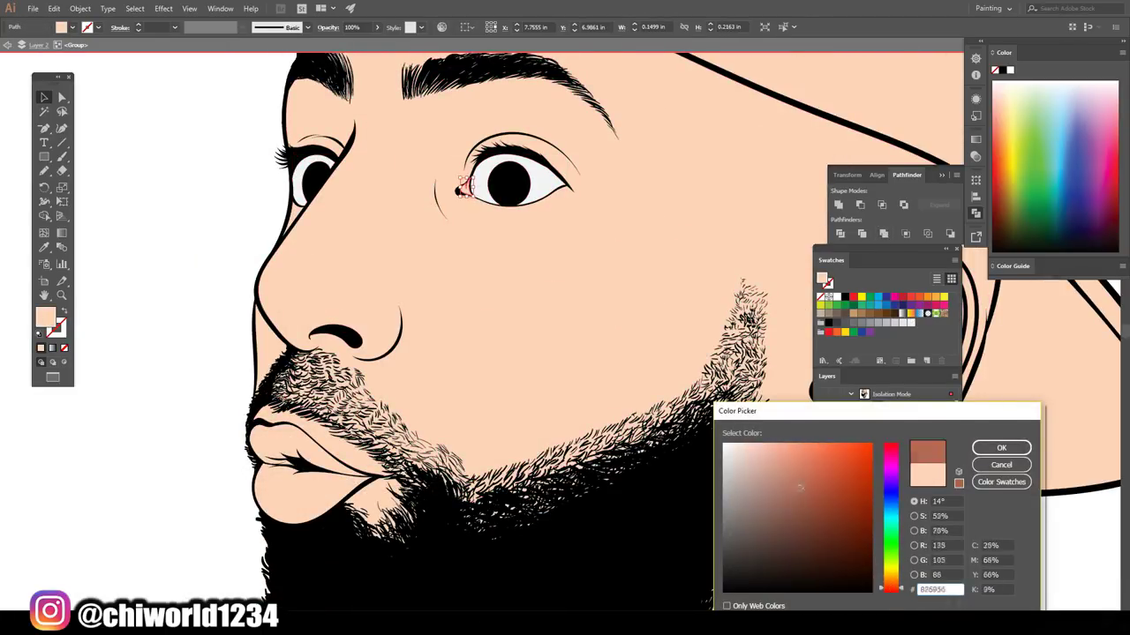
pyautogui.moveTo(805, 443); pyautogui.dragTo(778, 432)
pyautogui.click(1001, 447)
# - Colour the upper lip a darker mauve and the lower lip light pink
pyautogui.click(309, 454)
pyautogui.doubleClick(44, 318)
pyautogui.click(789, 462)
pyautogui.click(794, 486)
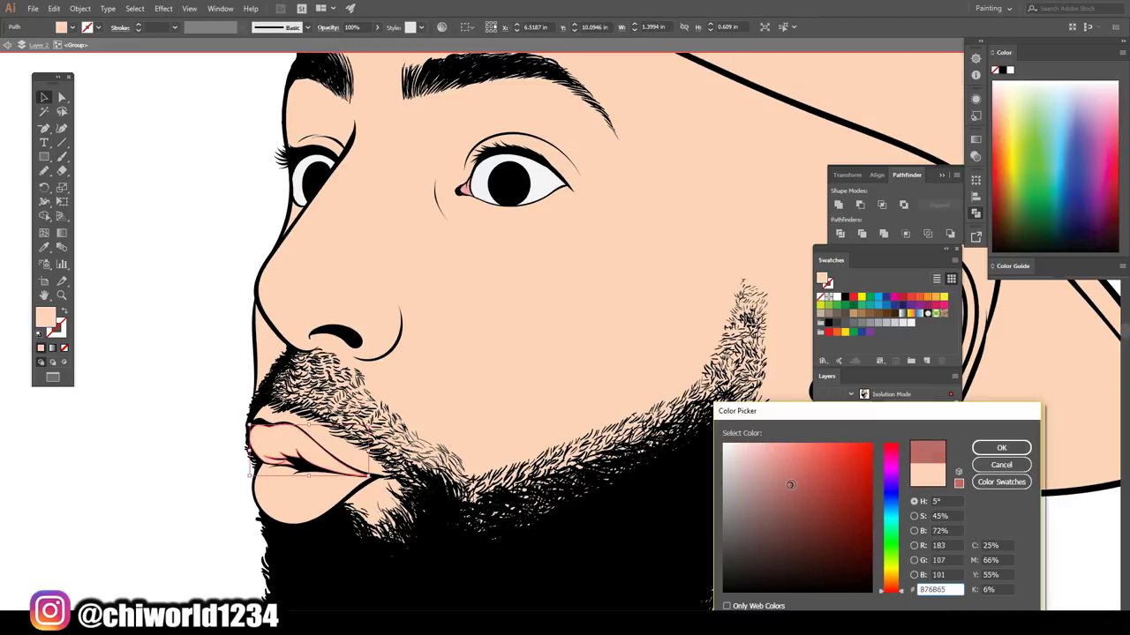
pyautogui.click(1001, 447)
pyautogui.click(888, 459)
pyautogui.click(1003, 444)
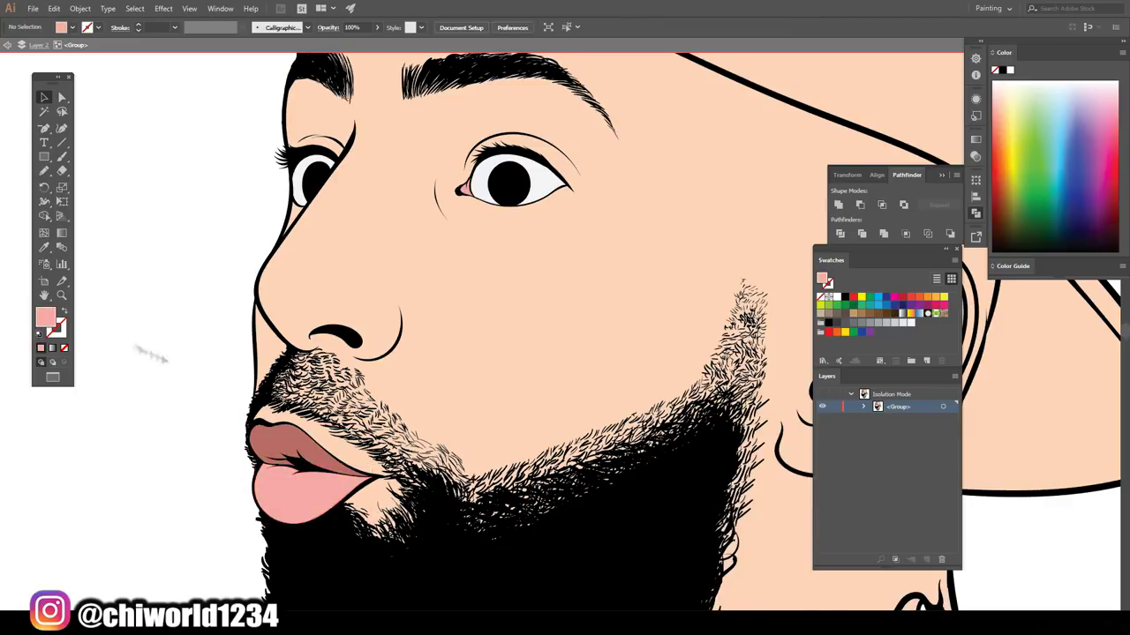
pyautogui.hotkey('ctrl', '0')
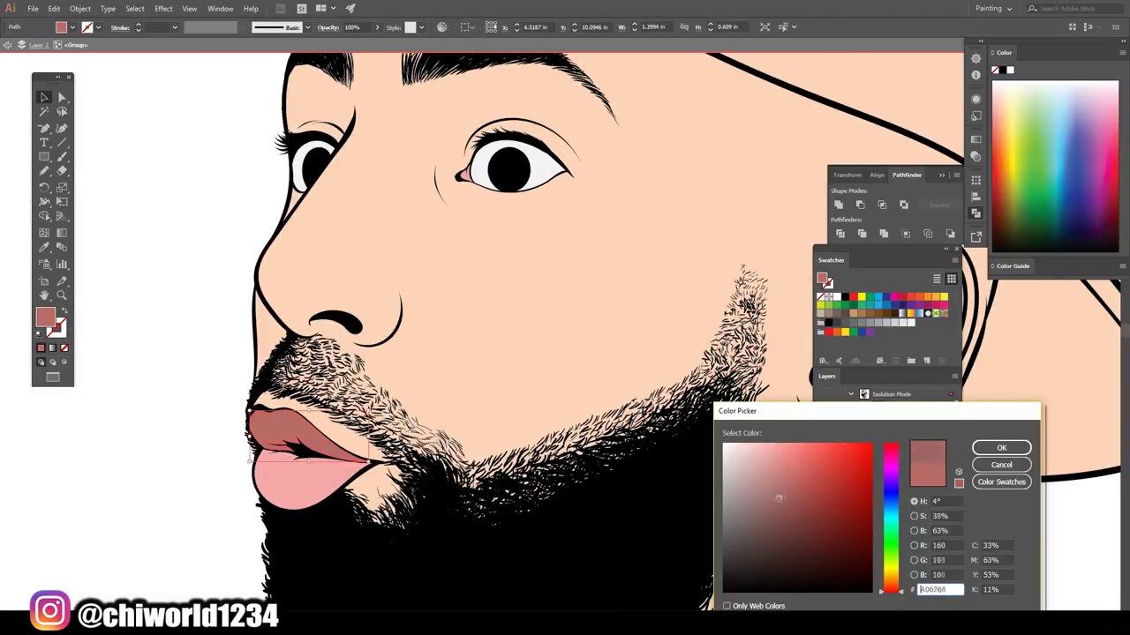
# - Deepen the upper lip red, make the drips dark red-brown and the cap underside dark red
pyautogui.moveTo(780, 505); pyautogui.dragTo(799, 504)
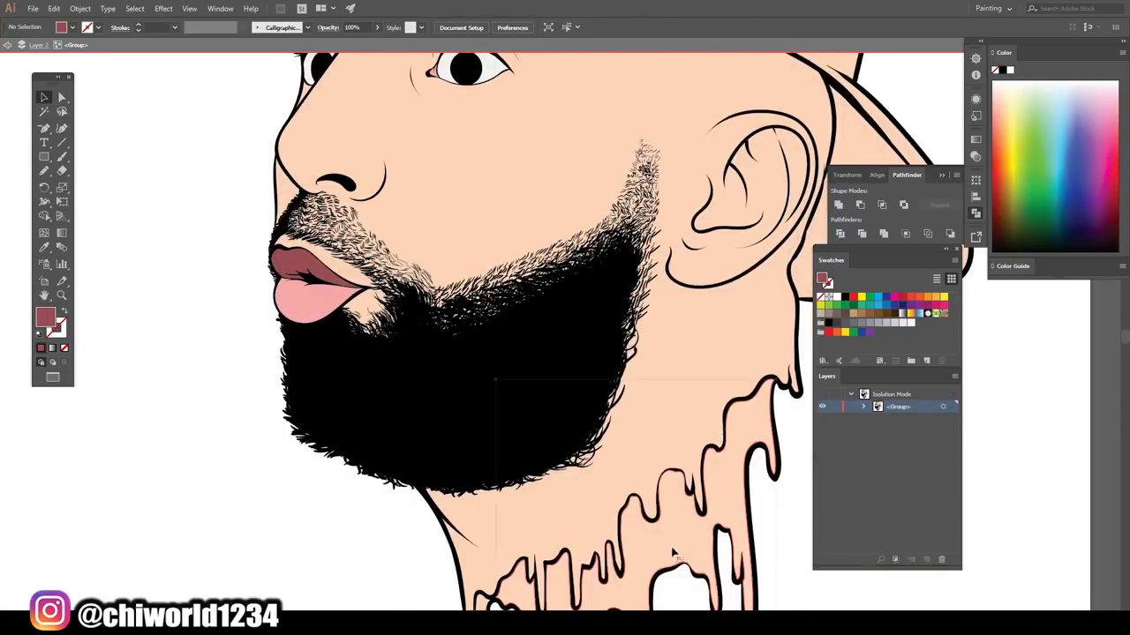
pyautogui.moveTo(761, 443); pyautogui.dragTo(811, 544)
pyautogui.moveTo(891, 584); pyautogui.dragTo(891, 589)
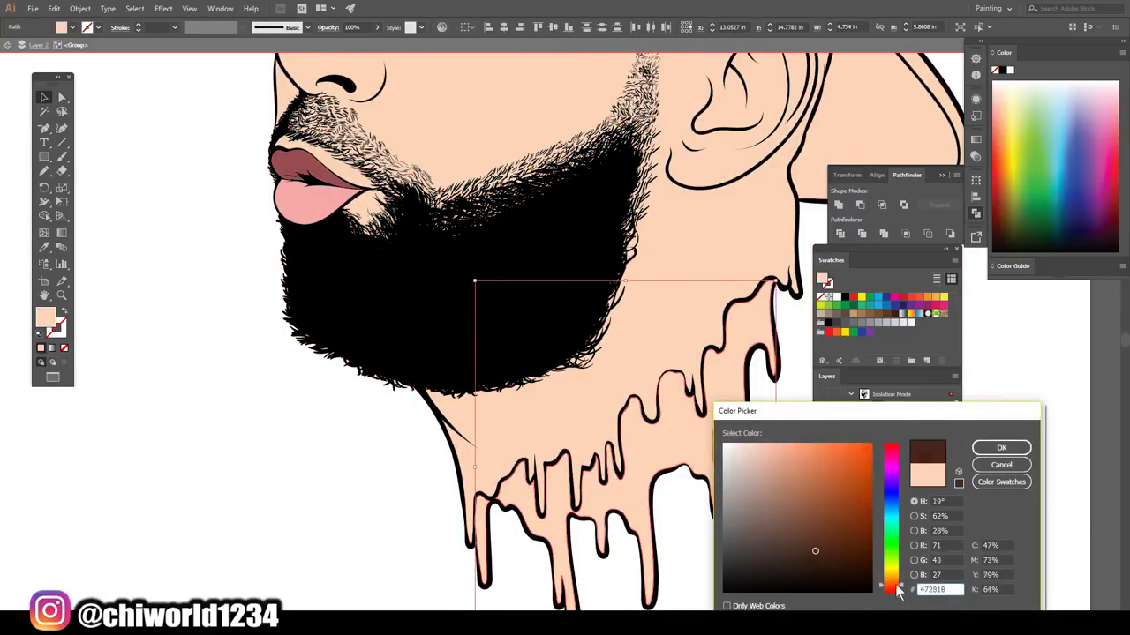
pyautogui.click(820, 536)
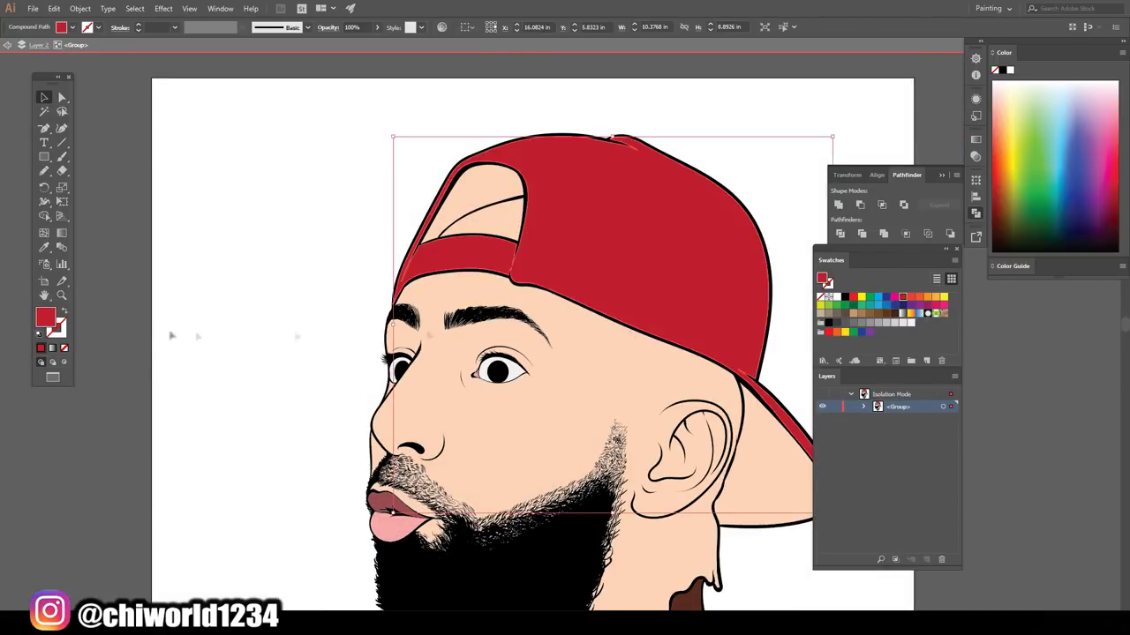
pyautogui.moveTo(849, 517); pyautogui.dragTo(848, 542)
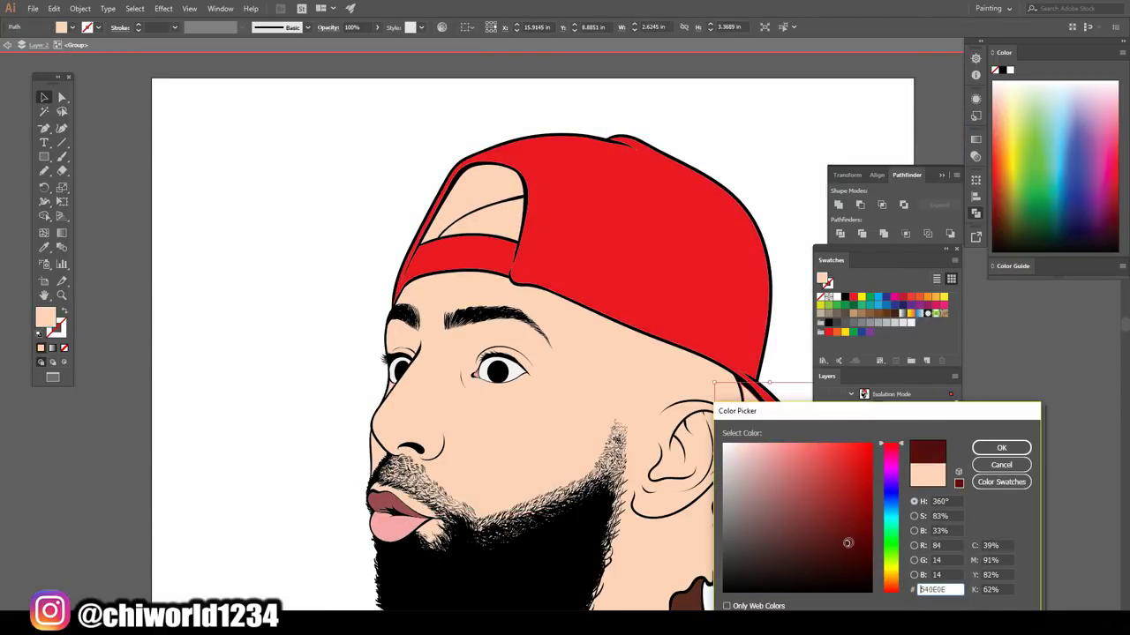
pyautogui.click(1002, 448)
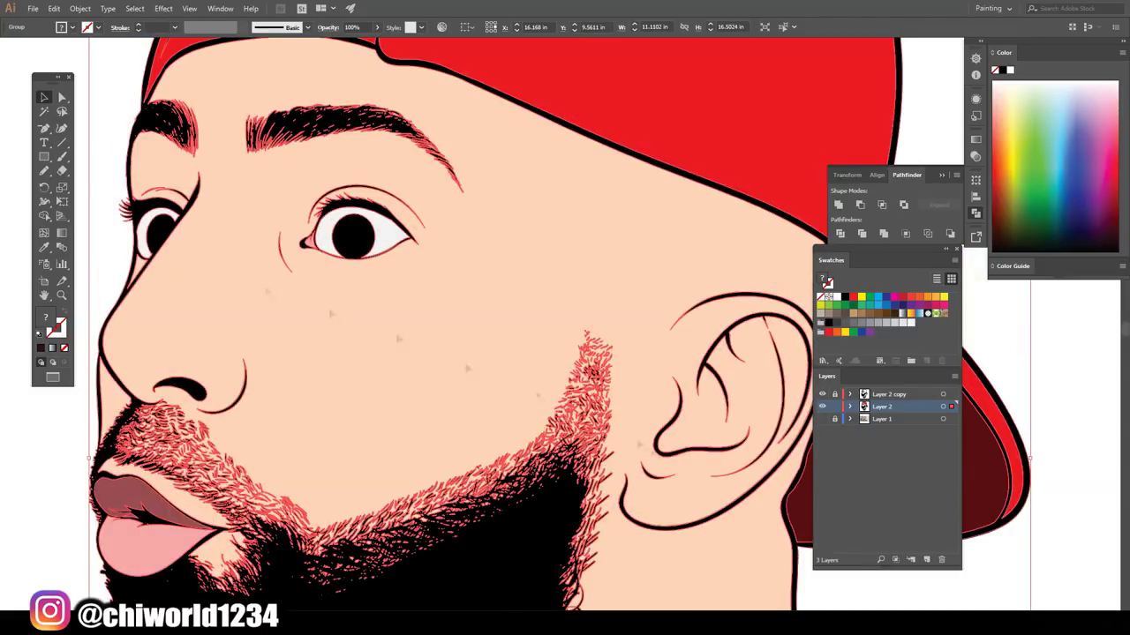
pyautogui.click(54, 8)
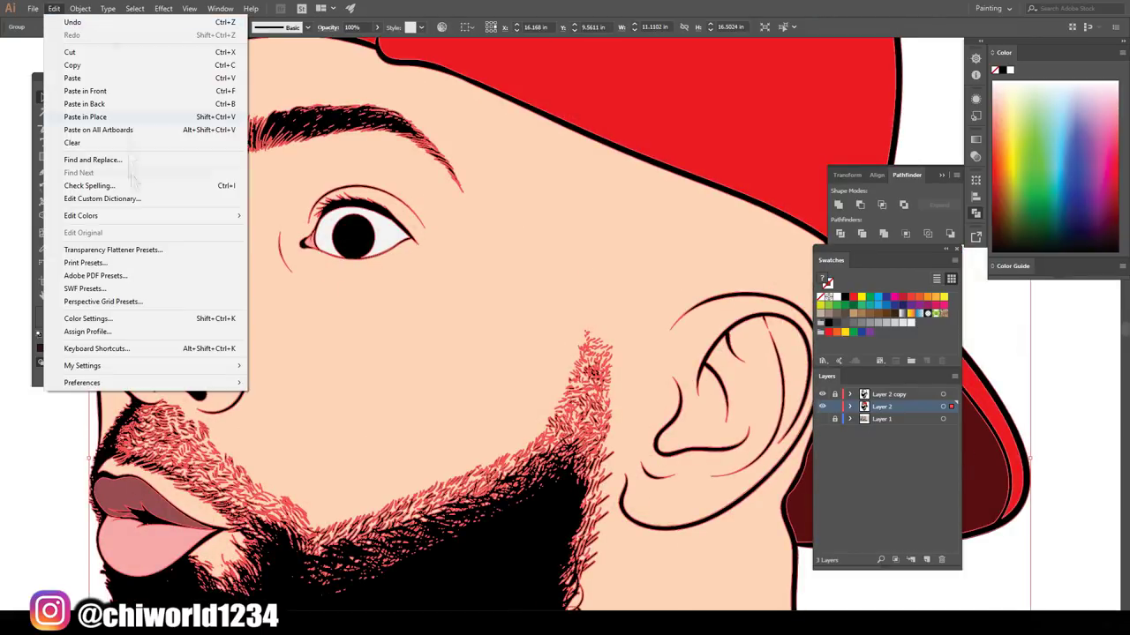
# - In Recolor Artwork with all colours shown, desaturate the skin, adjust the lips and lighten the tongue
pyautogui.click(416, 265)
pyautogui.click(979, 267)
pyautogui.click(990, 357)
pyautogui.click(869, 364)
pyautogui.moveTo(848, 468); pyautogui.dragTo(841, 474)
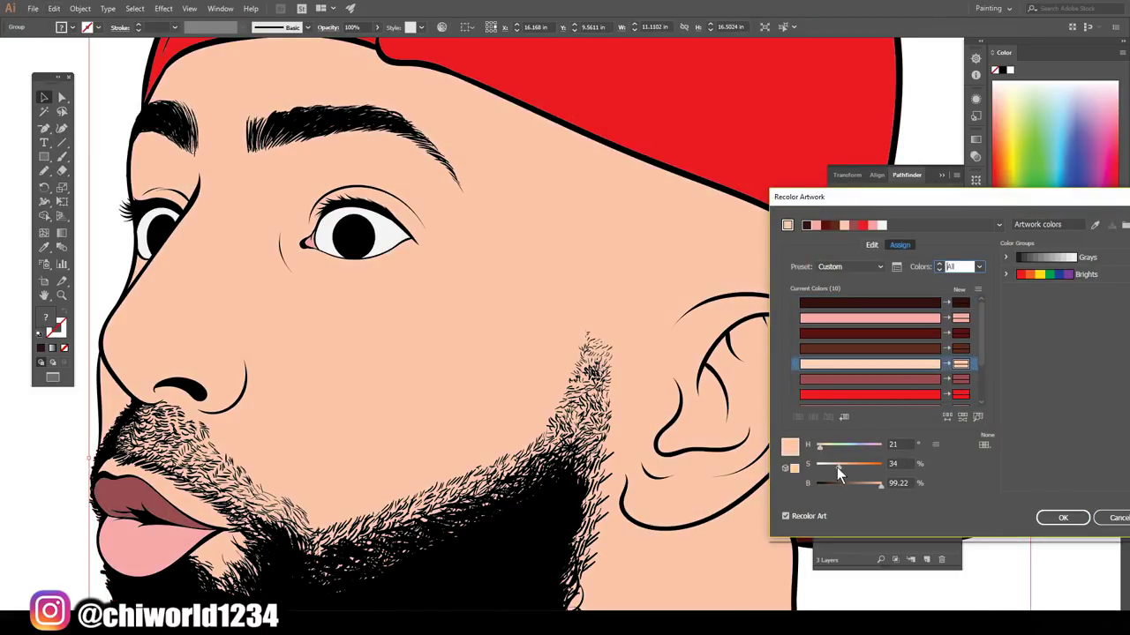
pyautogui.click(869, 379)
pyautogui.moveTo(854, 484); pyautogui.dragTo(876, 484)
pyautogui.click(869, 317)
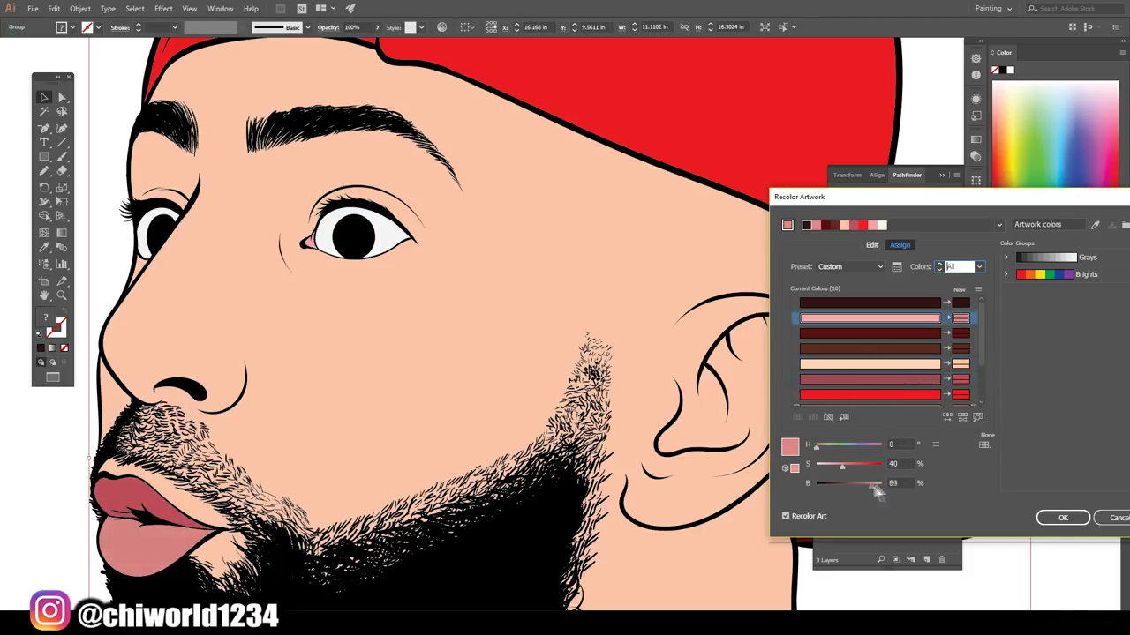
pyautogui.click(1061, 519)
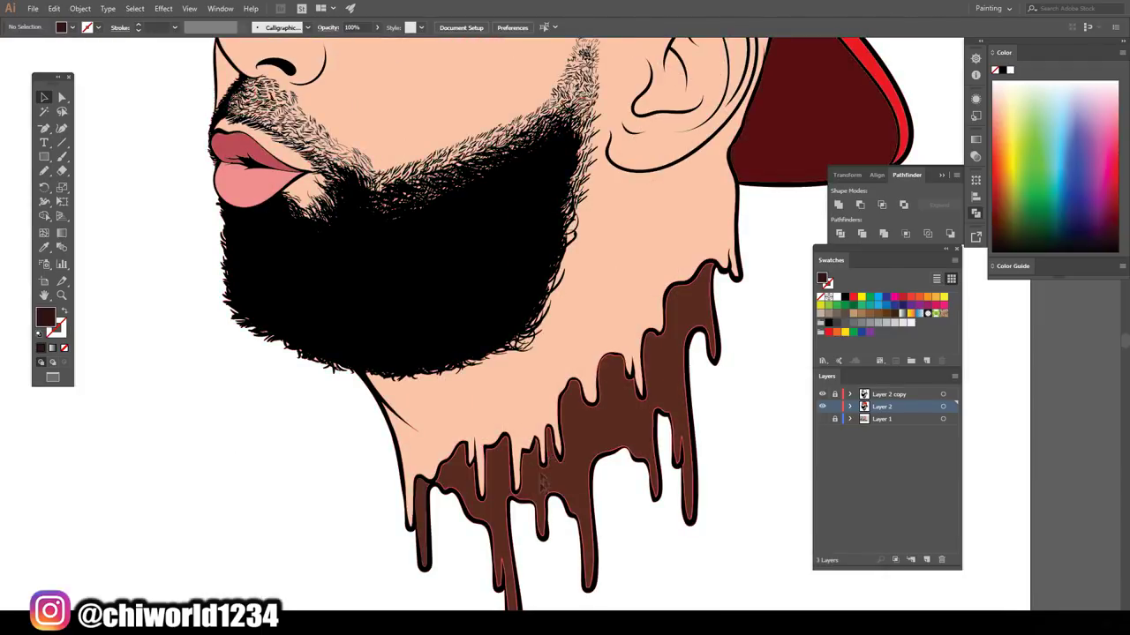
# - Darken the chocolate drip fill slightly
pyautogui.click(530, 484)
pyautogui.doubleClick(44, 318)
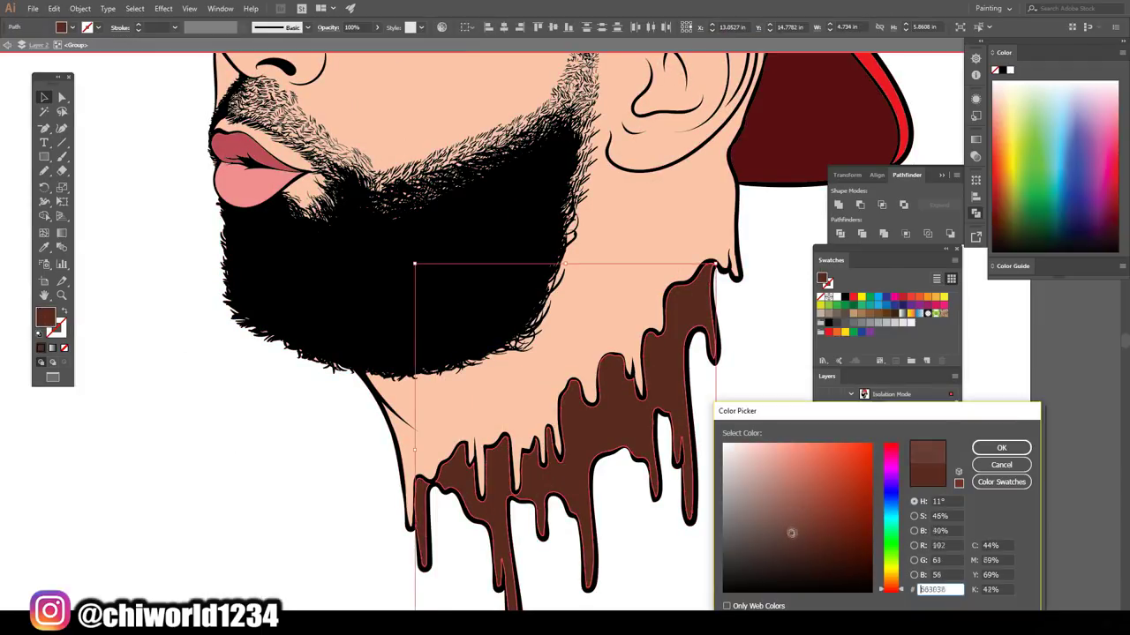
pyautogui.moveTo(802, 539); pyautogui.dragTo(789, 550)
pyautogui.press('Return')
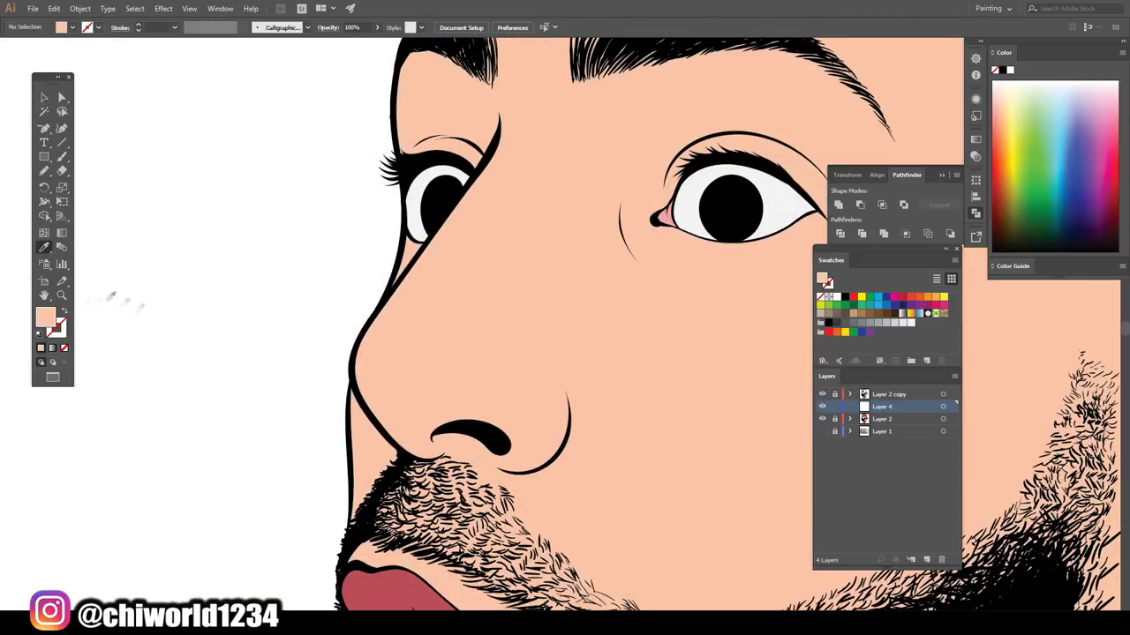
# - Pick a brown shading fill and Blob Brush shadows under the nose and on the forehead
pyautogui.doubleClick(44, 318)
pyautogui.press('Return')
pyautogui.hotkey('shift', 'b')
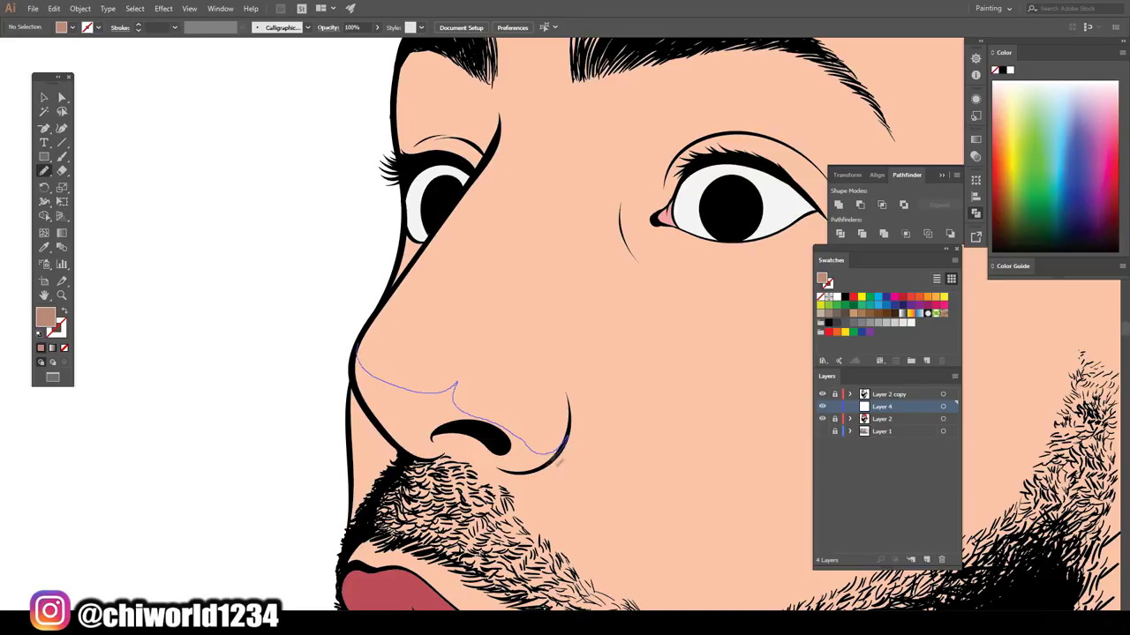
pyautogui.moveTo(375, 408); pyautogui.dragTo(364, 380)
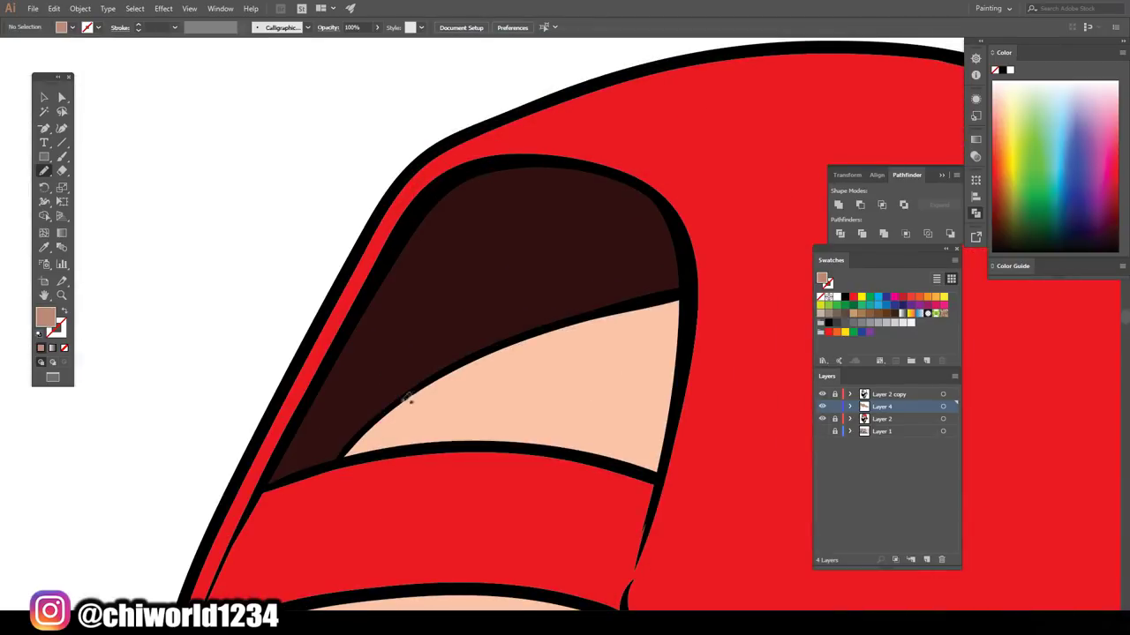
pyautogui.moveTo(408, 400); pyautogui.dragTo(410, 400)
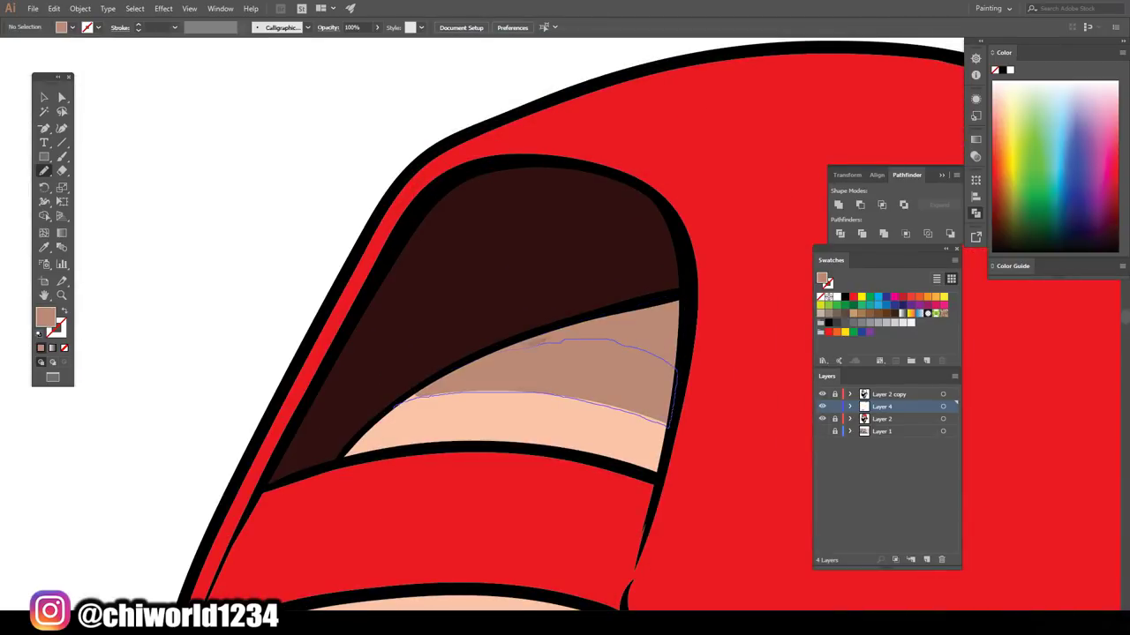
# - Paint shading around the eyes and eyelids and a neck shadow below the beard
pyautogui.hotkey('ctrl', '0')
pyautogui.scroll(5, 651, 504)
pyautogui.scroll(3, 504, 494)
pyautogui.scroll(-1, 431, 374)
pyautogui.moveTo(415, 375)
pyautogui.mouseDown()
pyautogui.moveTo(434, 352)
pyautogui.moveTo(441, 388)
pyautogui.mouseUp()
pyautogui.scroll(-2, 416, 466)
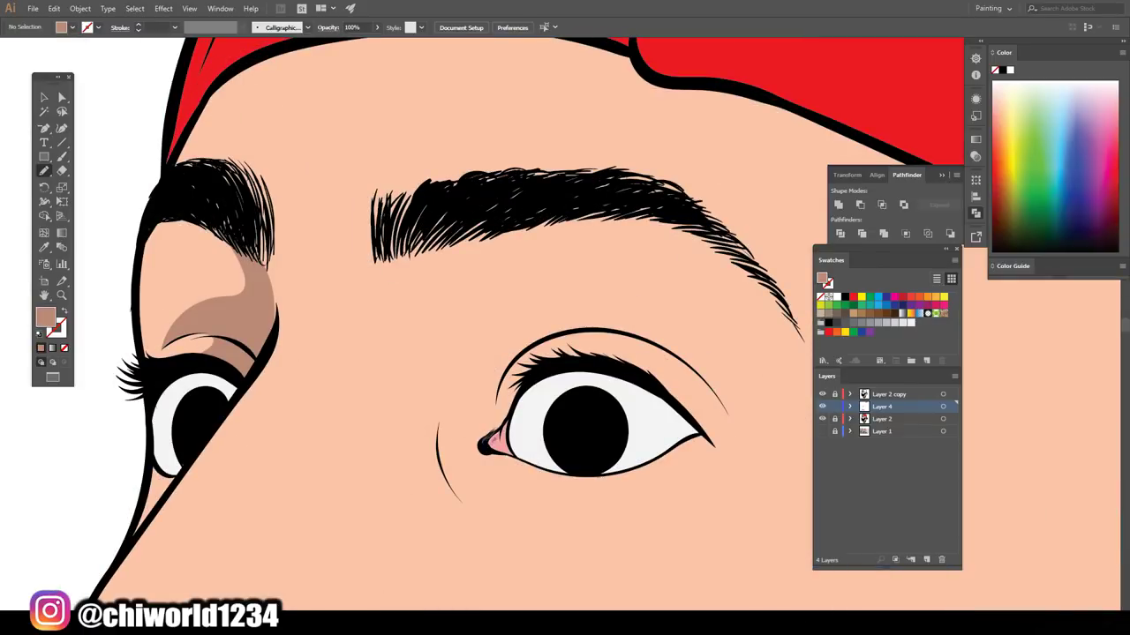
pyautogui.moveTo(620, 301); pyautogui.dragTo(509, 536)
pyautogui.moveTo(562, 503); pyautogui.dragTo(563, 469)
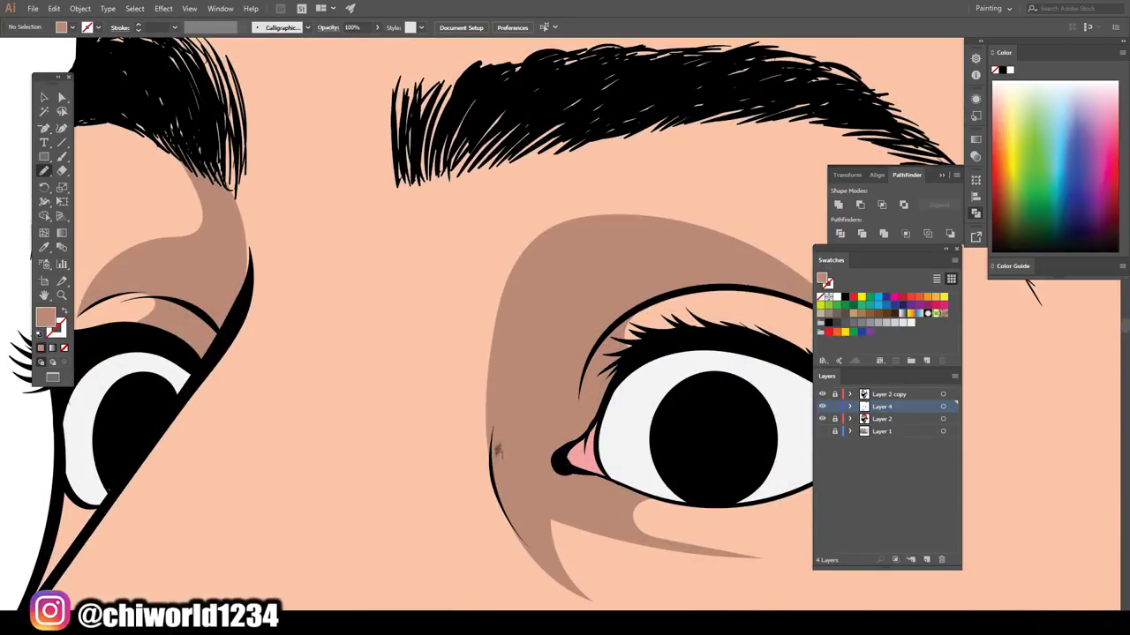
pyautogui.moveTo(483, 415); pyautogui.dragTo(466, 257)
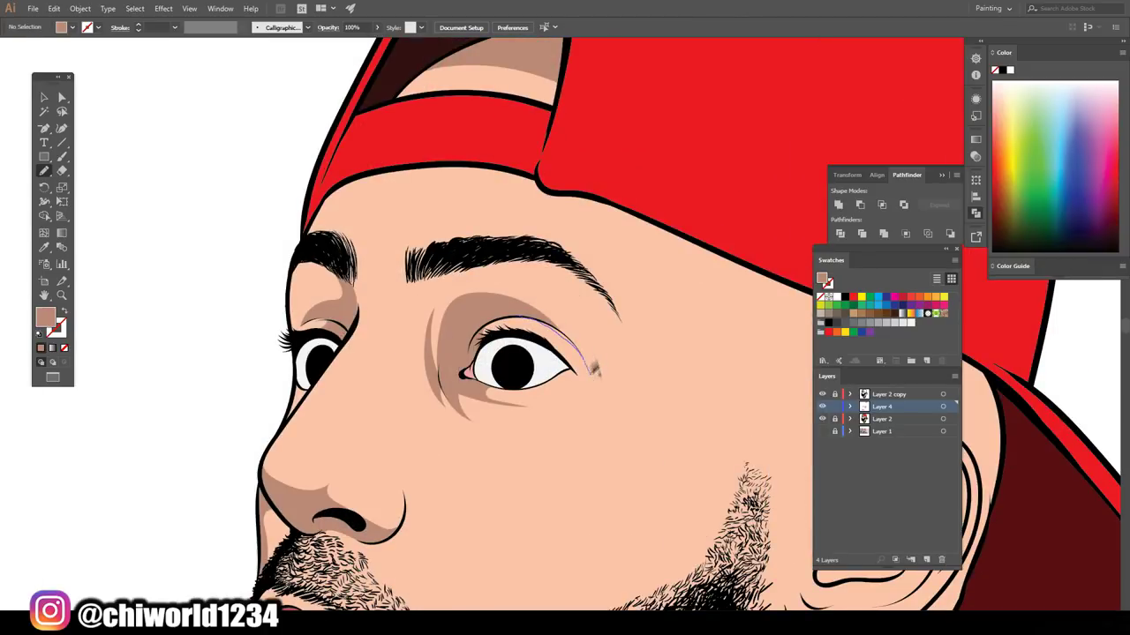
pyautogui.moveTo(594, 369); pyautogui.dragTo(443, 307)
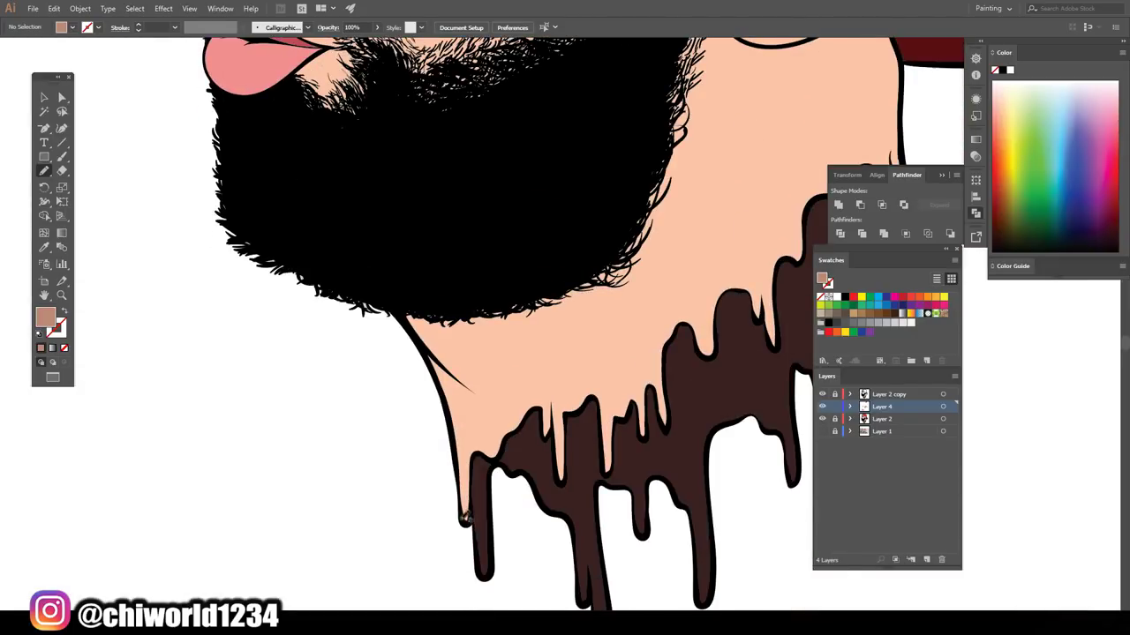
pyautogui.moveTo(487, 362); pyautogui.dragTo(450, 408)
pyautogui.moveTo(463, 500); pyautogui.dragTo(463, 547)
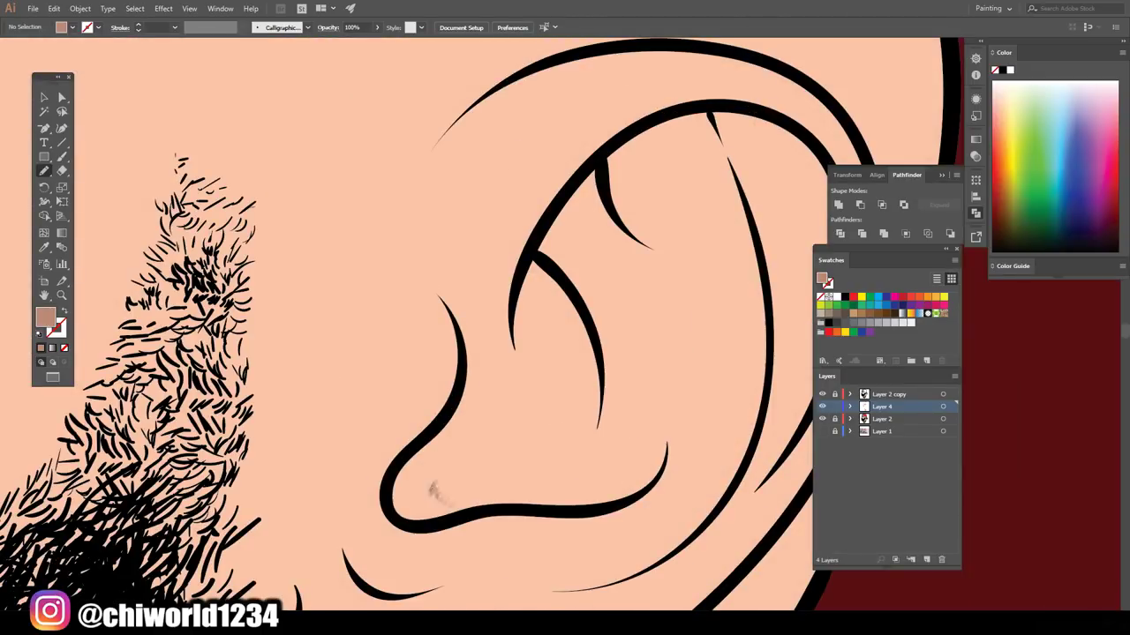
# - Paint shadow shapes inside the ear folds and along the neck under the cap's edge
pyautogui.moveTo(492, 508)
pyautogui.mouseDown()
pyautogui.moveTo(510, 430)
pyautogui.moveTo(525, 446)
pyautogui.mouseUp()
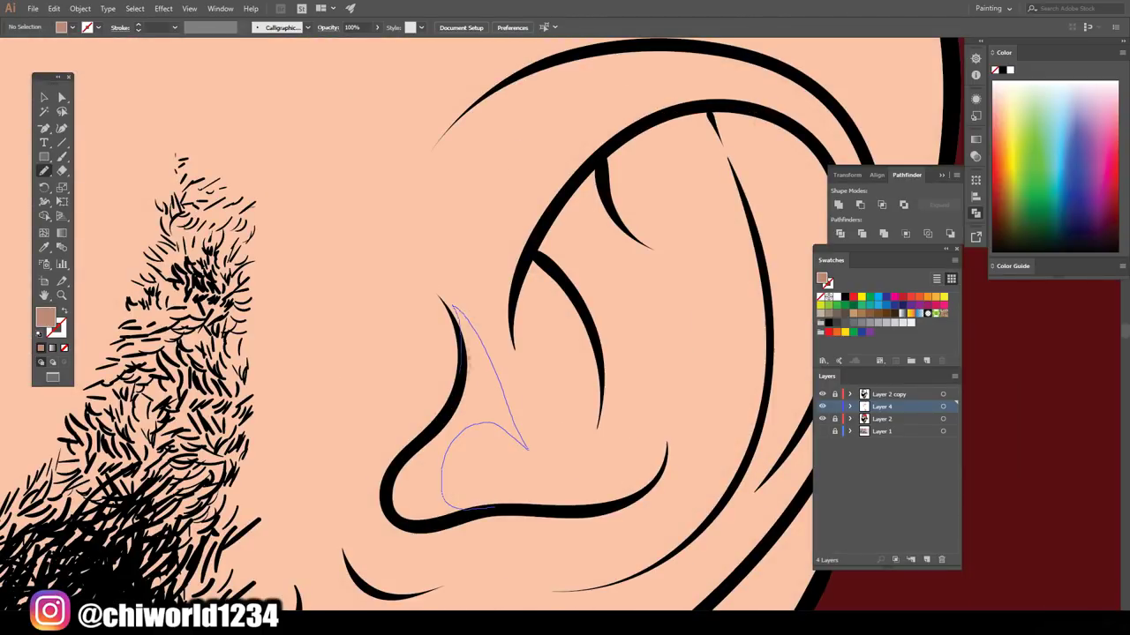
pyautogui.moveTo(527, 261)
pyautogui.mouseDown()
pyautogui.moveTo(569, 335)
pyautogui.moveTo(593, 441)
pyautogui.mouseUp()
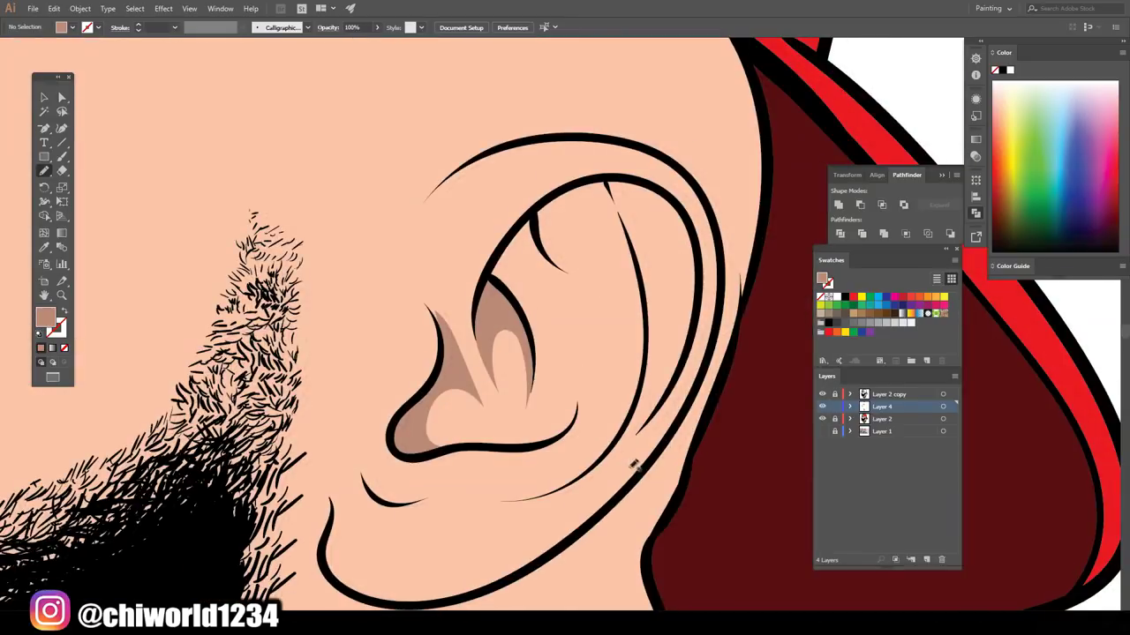
pyautogui.moveTo(571, 429); pyautogui.dragTo(574, 436)
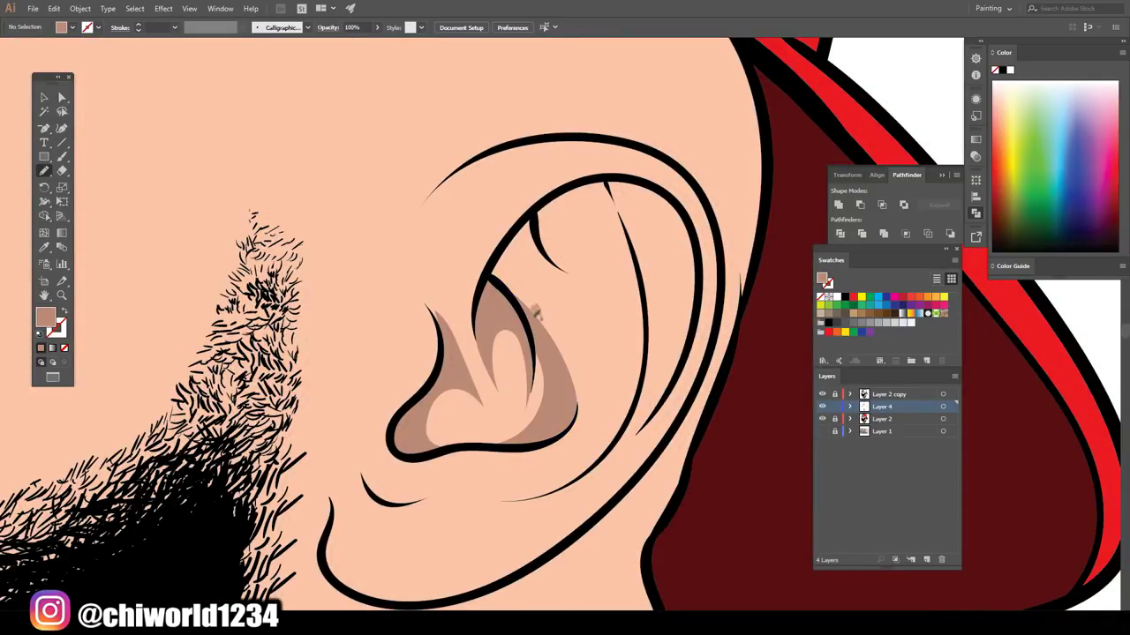
pyautogui.moveTo(574, 274); pyautogui.dragTo(489, 282)
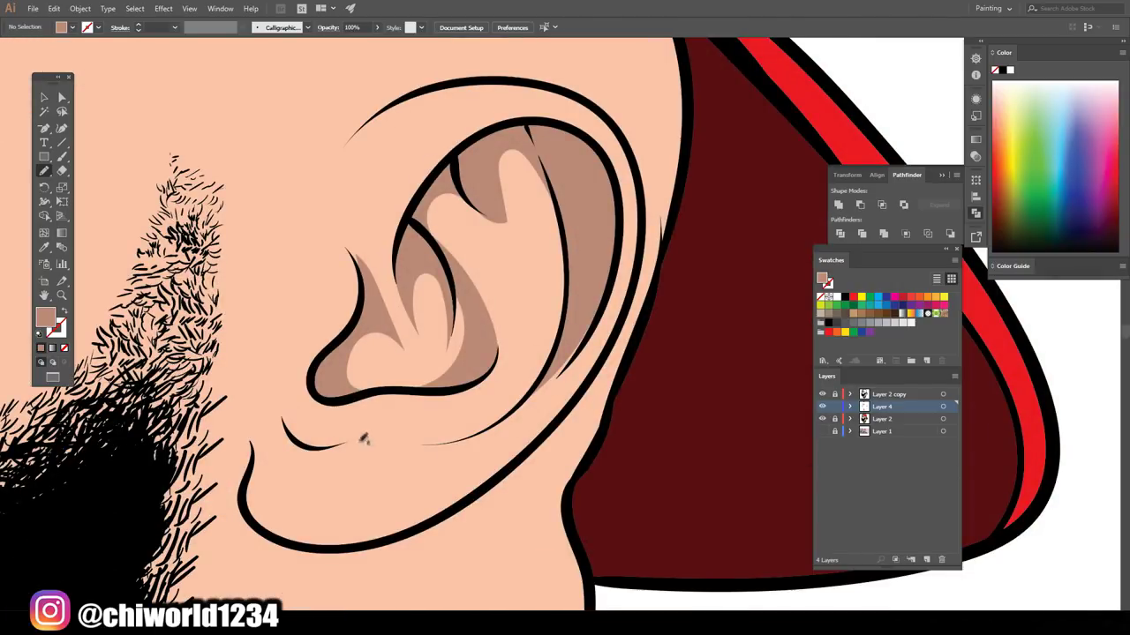
pyautogui.moveTo(368, 431)
pyautogui.mouseDown()
pyautogui.moveTo(556, 371)
pyautogui.moveTo(366, 437)
pyautogui.mouseUp()
pyautogui.moveTo(600, 309); pyautogui.dragTo(439, 441)
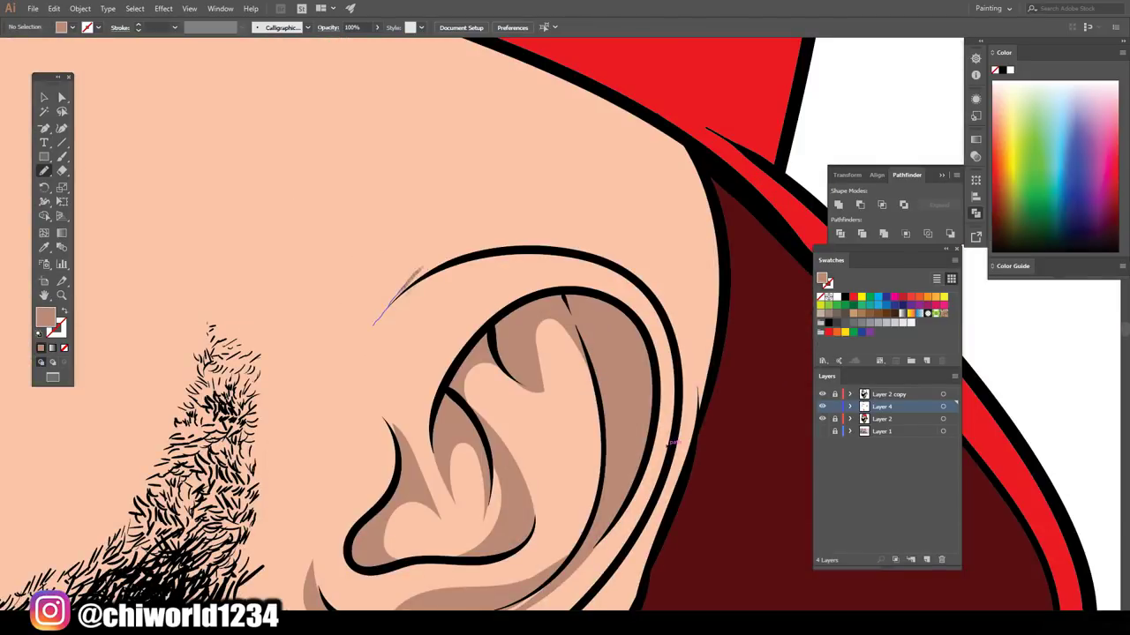
pyautogui.moveTo(375, 322); pyautogui.dragTo(657, 296)
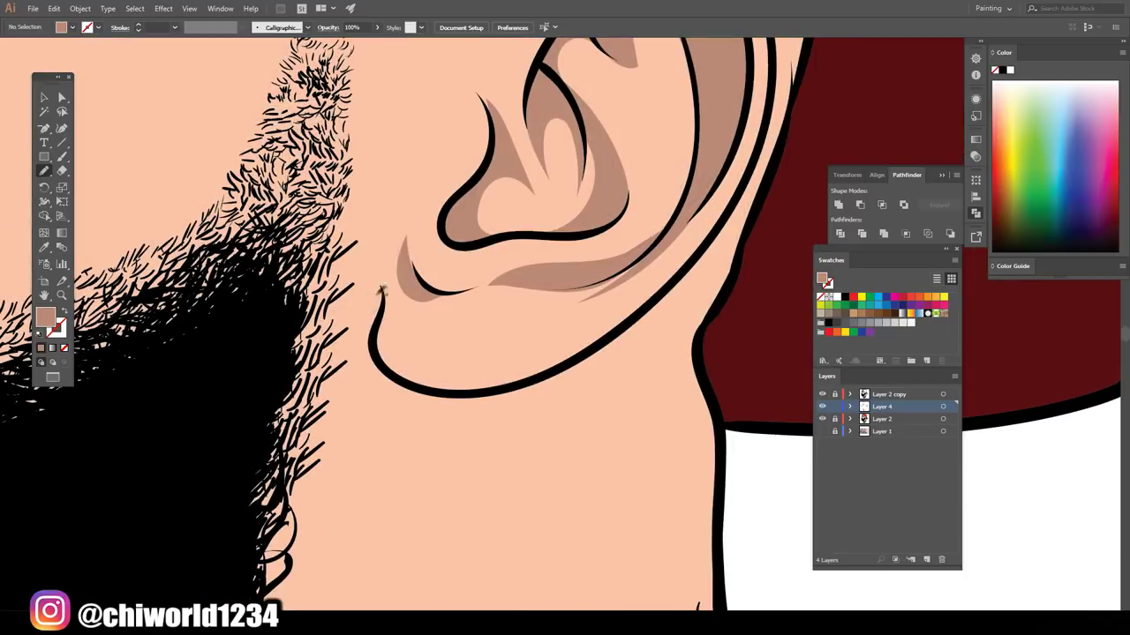
pyautogui.moveTo(381, 293)
pyautogui.mouseDown()
pyautogui.moveTo(357, 441)
pyautogui.moveTo(554, 369)
pyautogui.mouseUp()
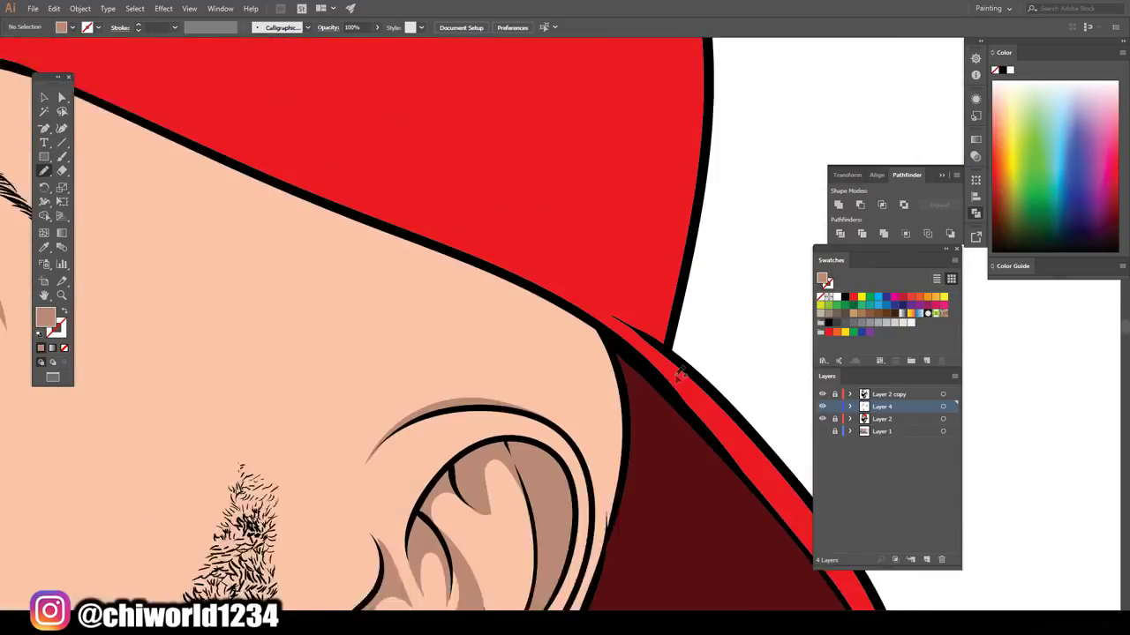
pyautogui.moveTo(588, 529); pyautogui.dragTo(600, 254)
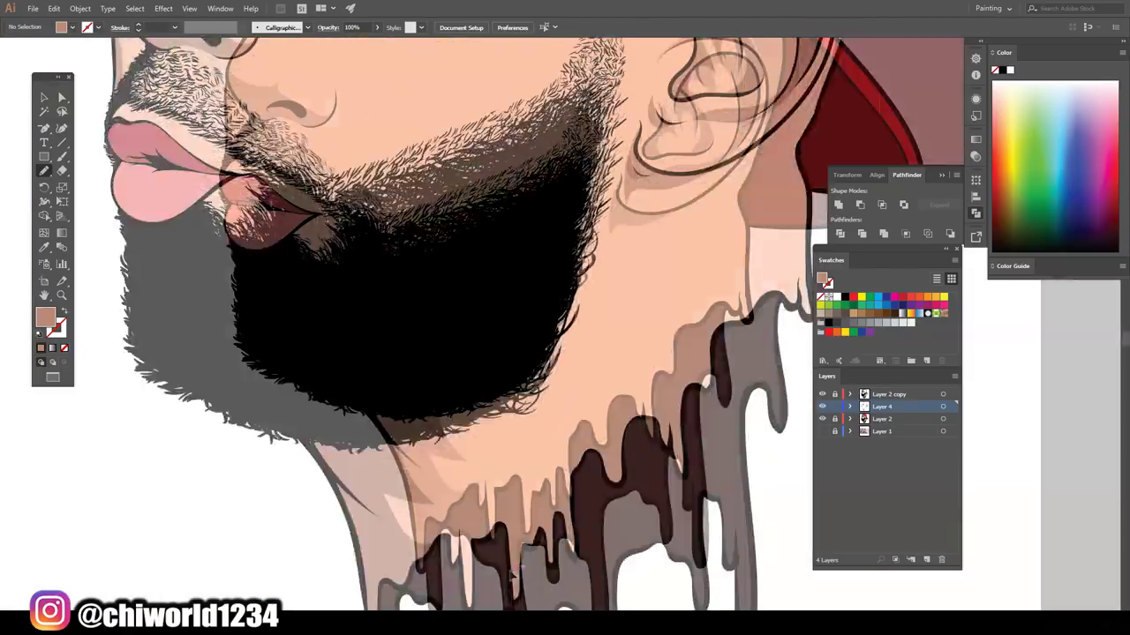
pyautogui.moveTo(347, 493)
pyautogui.mouseDown()
pyautogui.moveTo(432, 510)
pyautogui.moveTo(591, 260)
pyautogui.mouseUp()
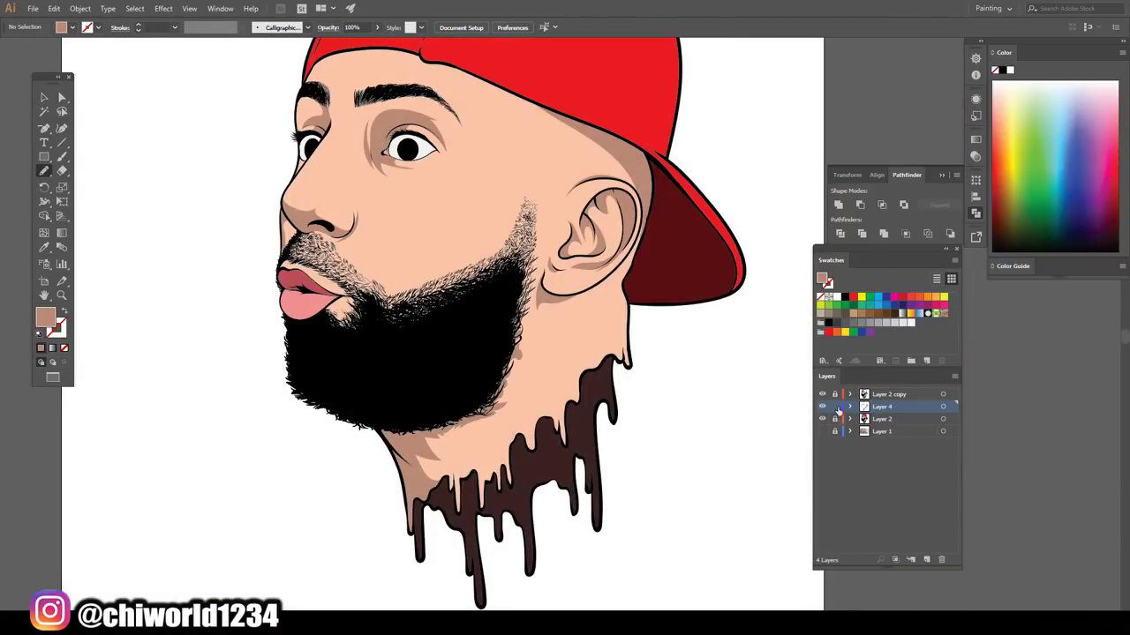
# - Inspect Layer 2's contents in the Layers panel and make it the active layer
pyautogui.click(850, 418)
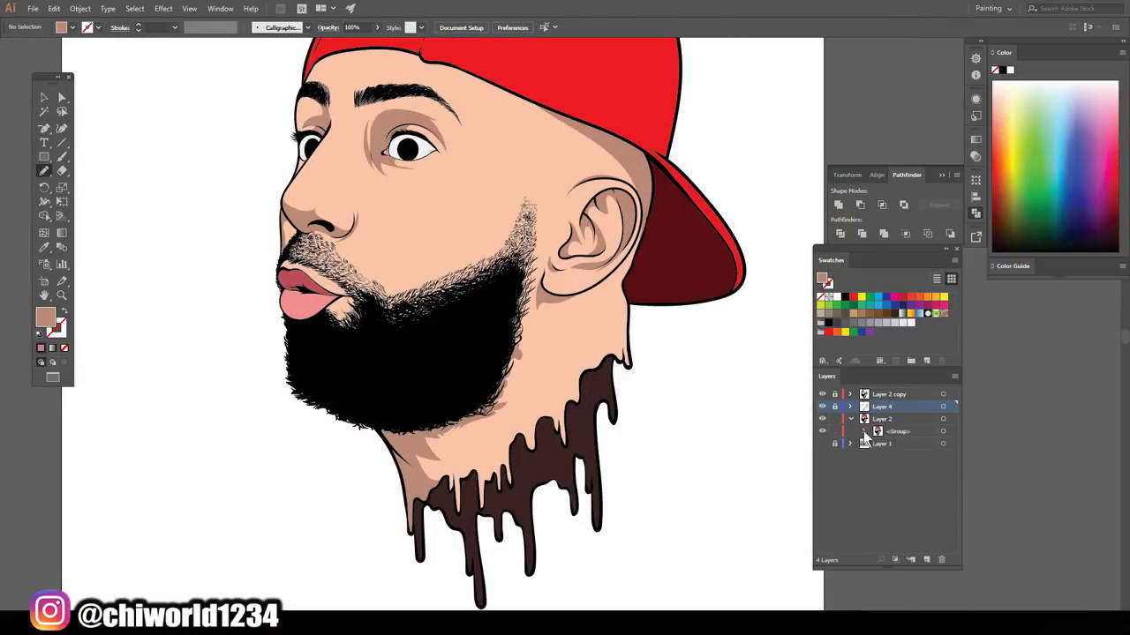
pyautogui.scroll(-3, 890, 477)
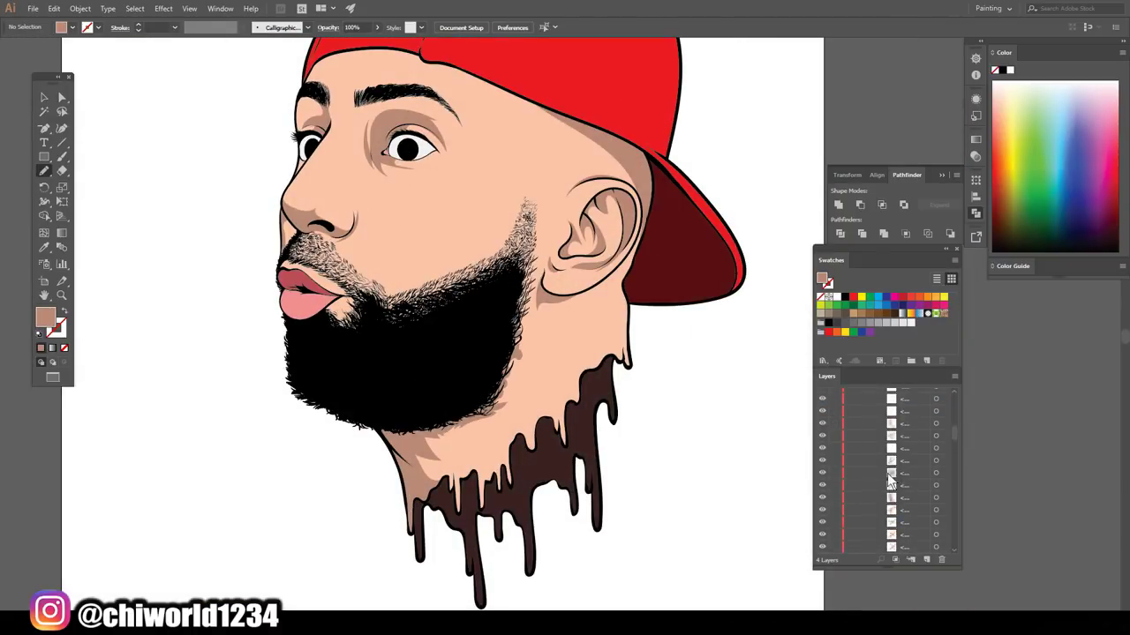
pyautogui.scroll(10, 890, 477)
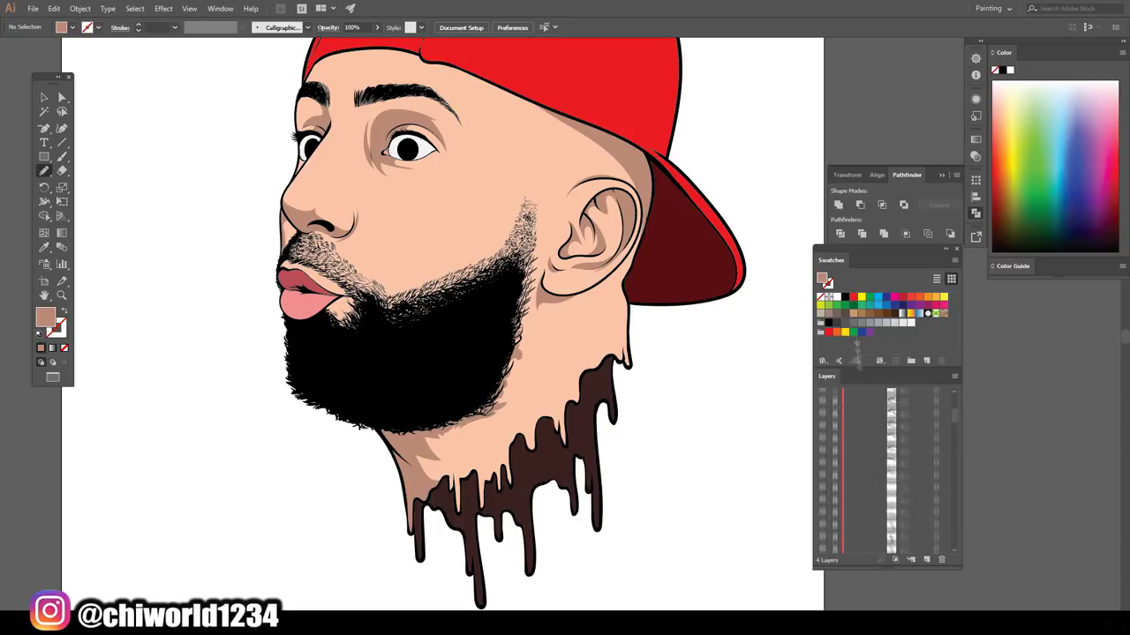
pyautogui.scroll(5, 847, 424)
pyautogui.click(849, 419)
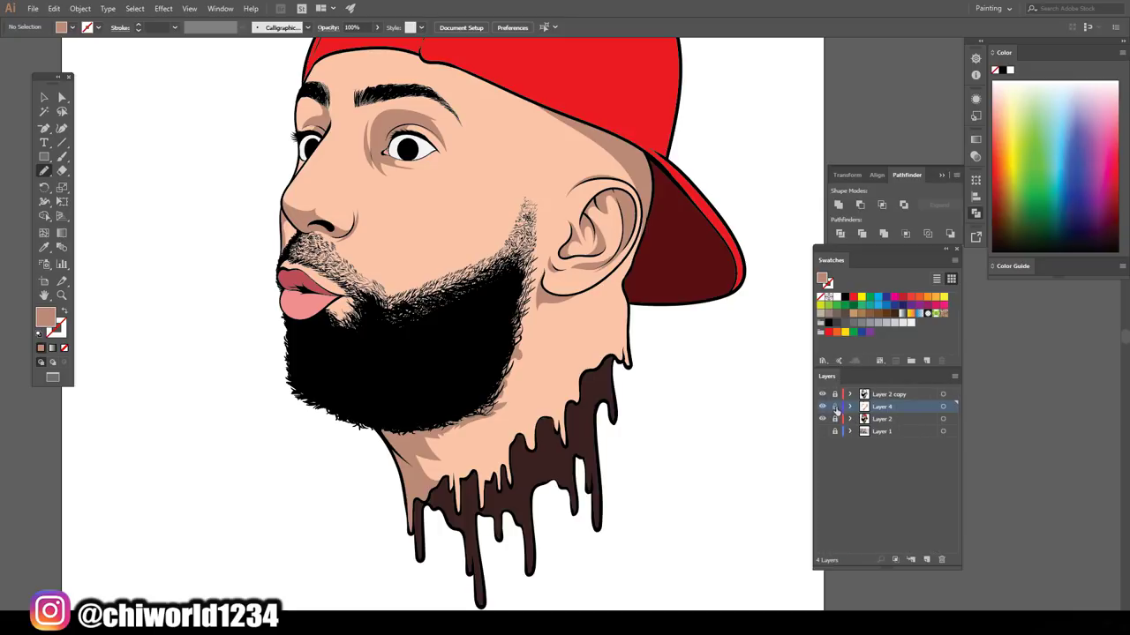
pyautogui.click(336, 415)
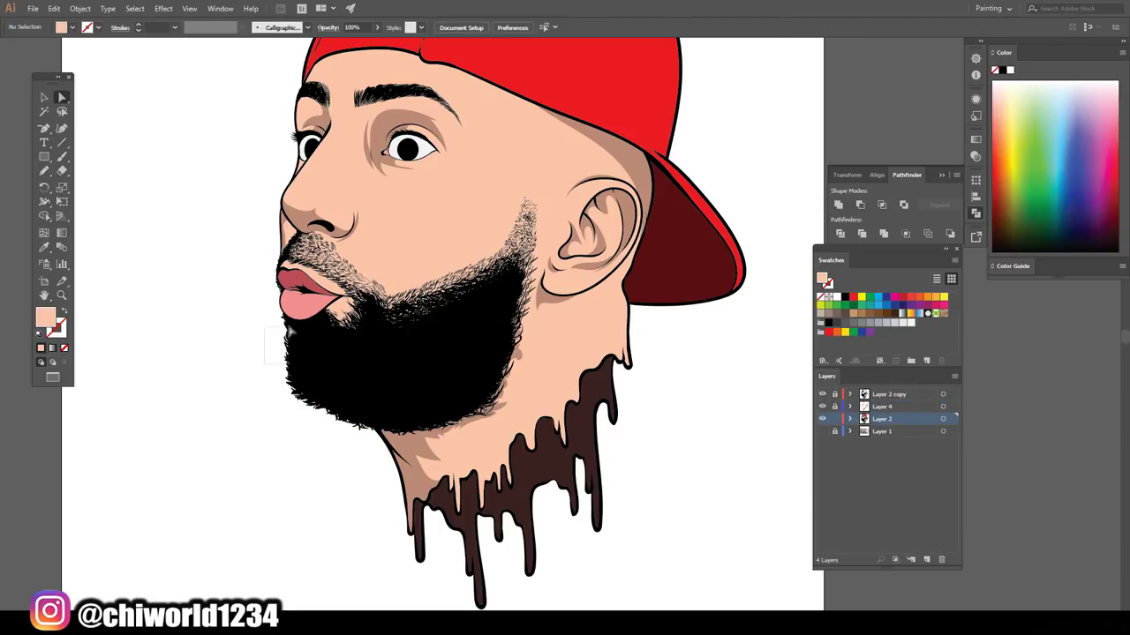
pyautogui.scroll(2, 276, 322)
pyautogui.scroll(3, 276, 323)
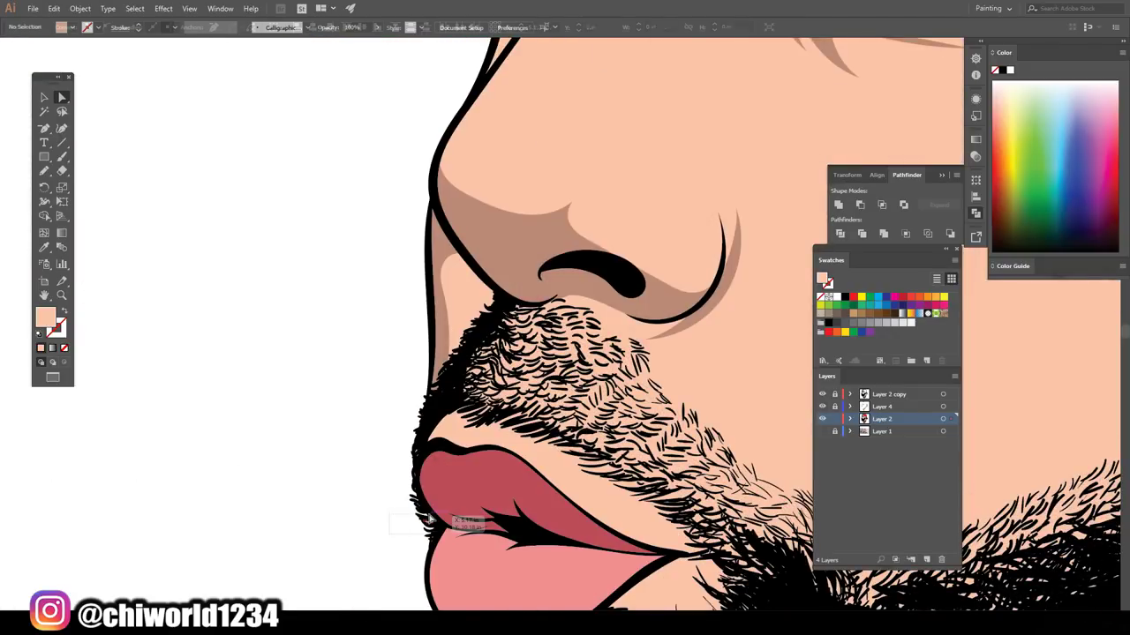
pyautogui.scroll(-3, 388, 444)
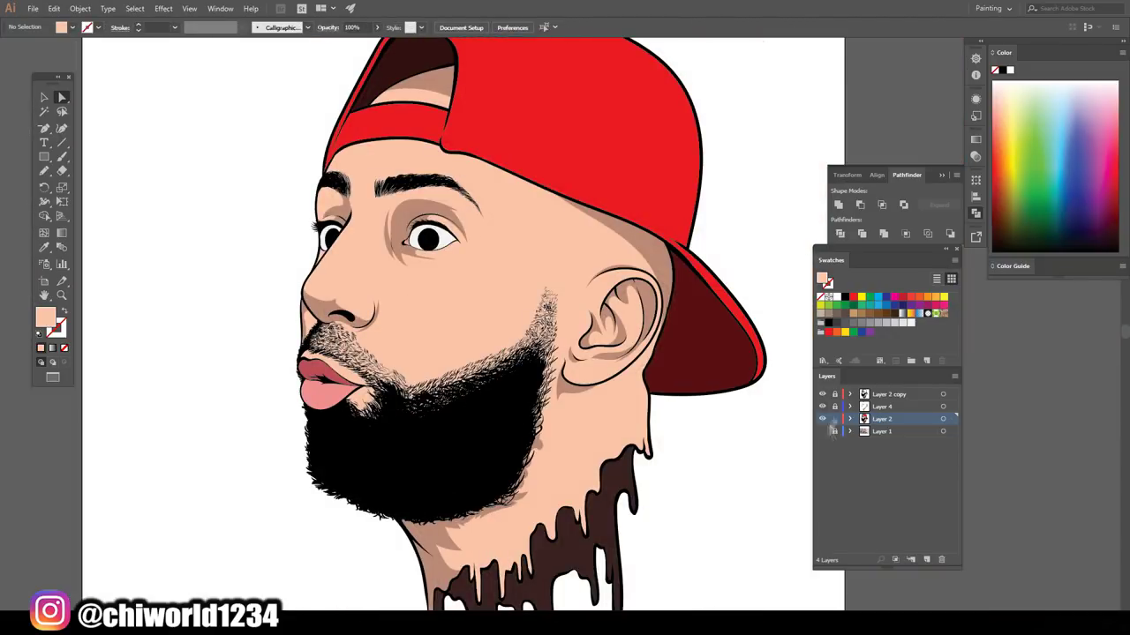
pyautogui.scroll(-2, 388, 444)
# - Select a skin-shadow shape and lower its saturation and brightness in Recolor Artwork
pyautogui.click(38, 94)
pyautogui.click(529, 388)
pyautogui.scroll(3, 389, 335)
pyautogui.click(54, 8)
pyautogui.click(341, 217)
pyautogui.moveTo(853, 468); pyautogui.dragTo(856, 484)
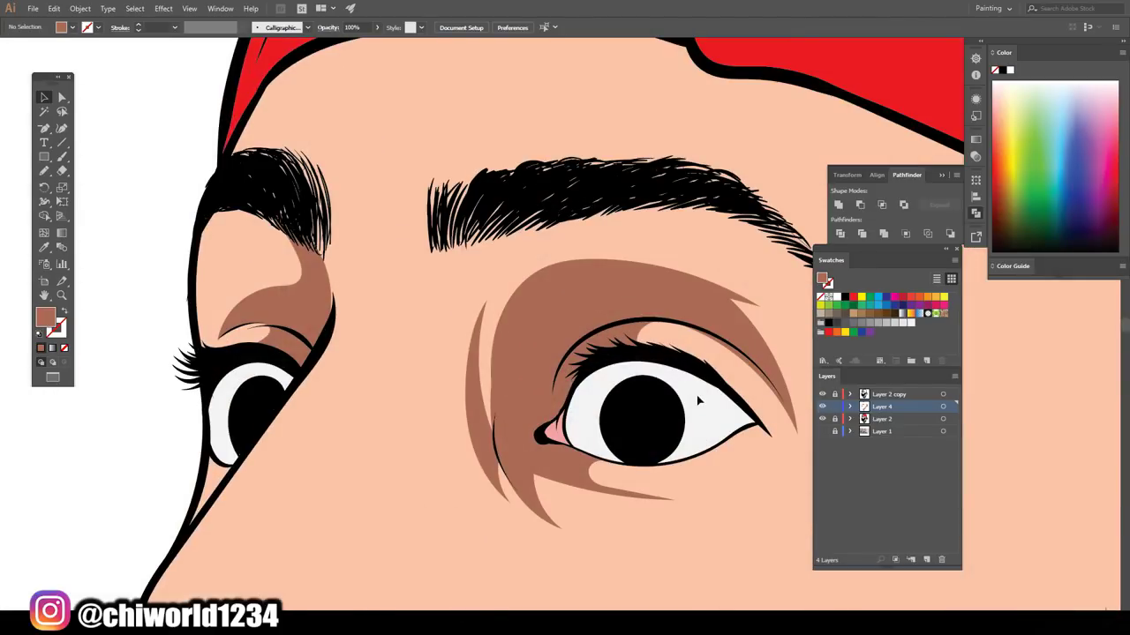
# - Blob Brush grey-purple lid shadows over the eye white
pyautogui.moveTo(889, 519); pyautogui.dragTo(889, 482)
pyautogui.click(1001, 447)
pyautogui.hotkey('shift', 'b')
pyautogui.moveTo(595, 450); pyautogui.dragTo(609, 356)
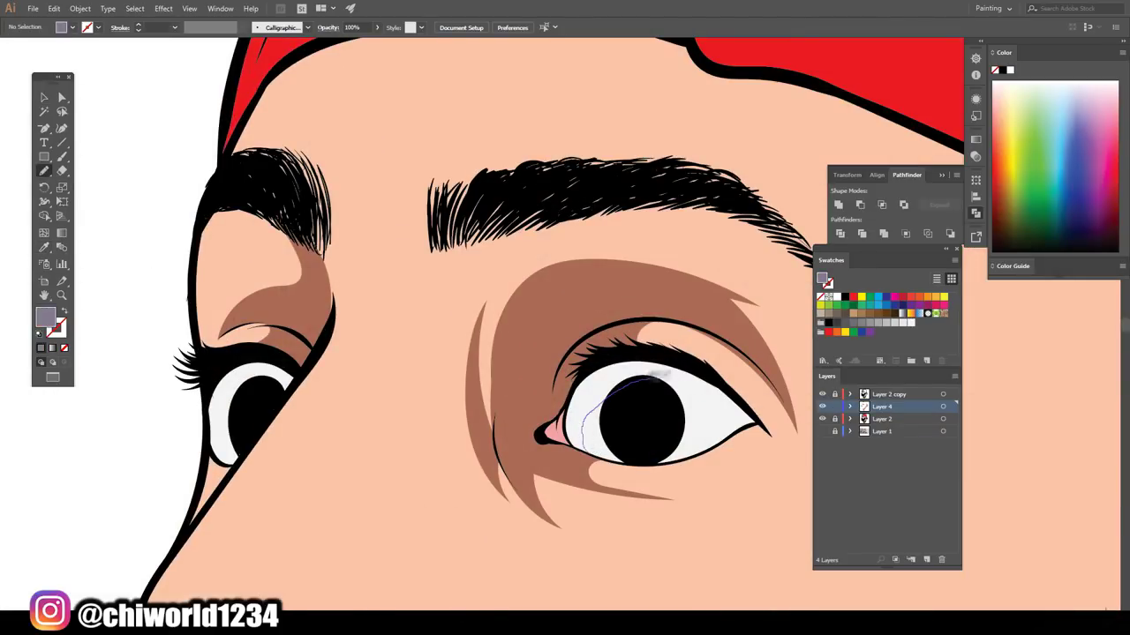
pyautogui.moveTo(587, 448); pyautogui.dragTo(583, 448)
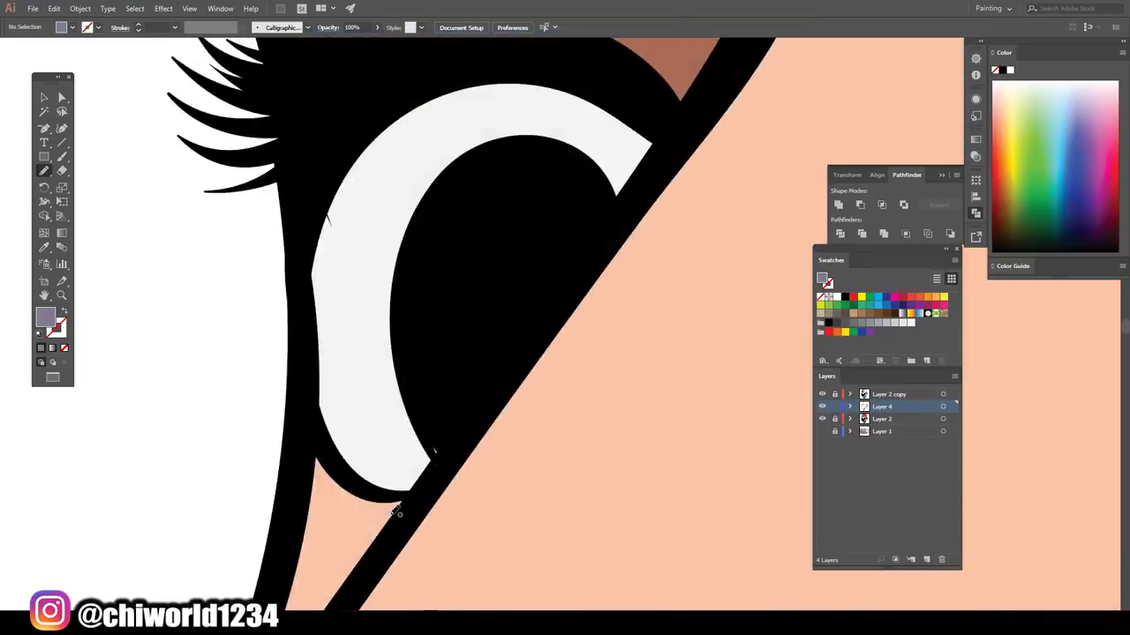
pyautogui.moveTo(415, 154); pyautogui.dragTo(433, 522)
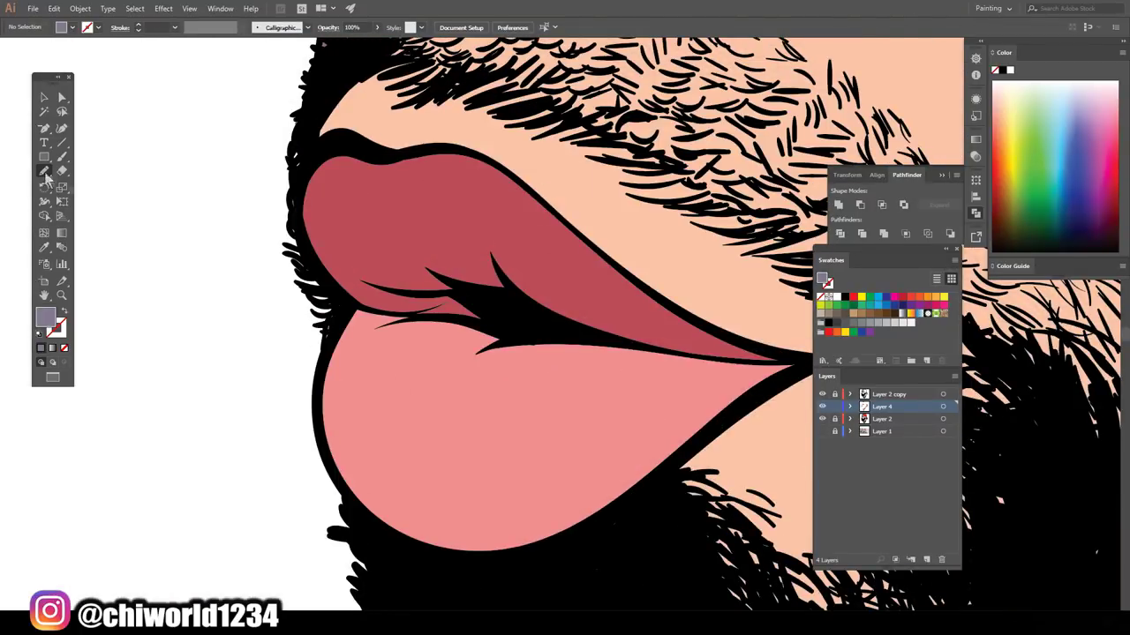
# - Sample the lower lip pink, darken it, and paint a dark red shadow on the lower lip
pyautogui.press('i')
pyautogui.click(494, 397)
pyautogui.doubleClick(44, 316)
pyautogui.press('Return')
pyautogui.hotkey('shift', 'b')
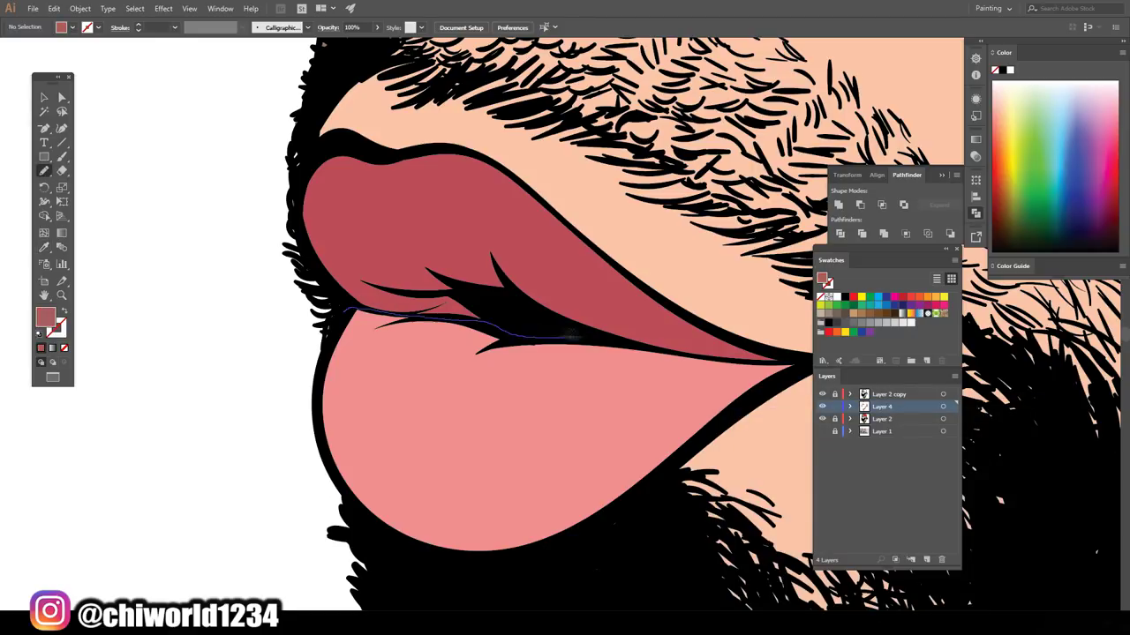
pyautogui.moveTo(578, 406); pyautogui.dragTo(358, 316)
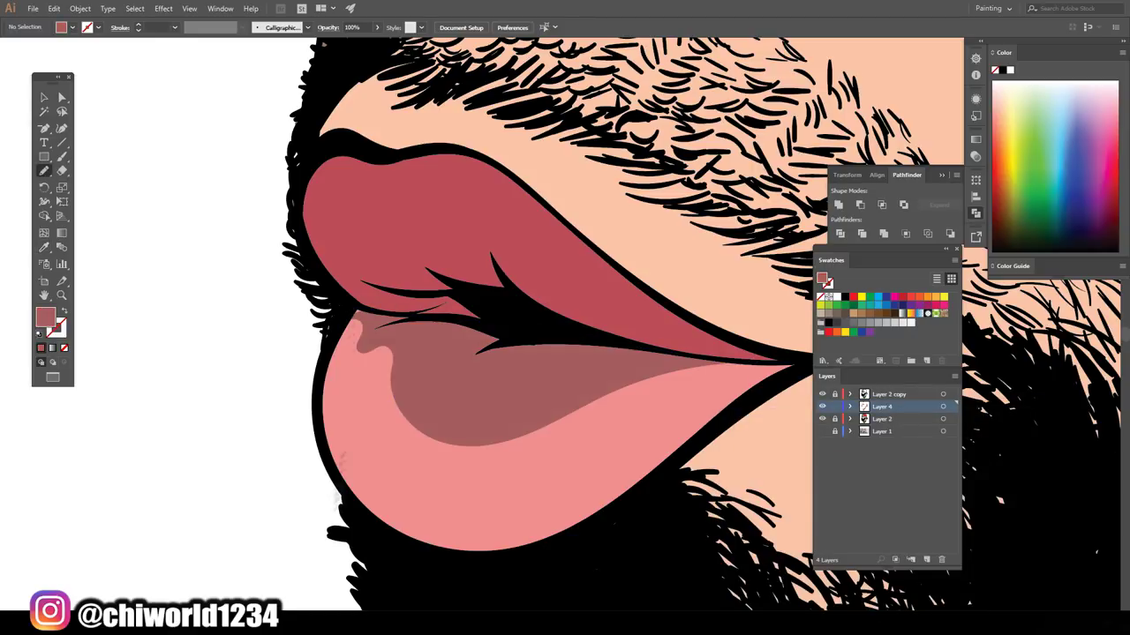
pyautogui.moveTo(750, 366); pyautogui.dragTo(799, 357)
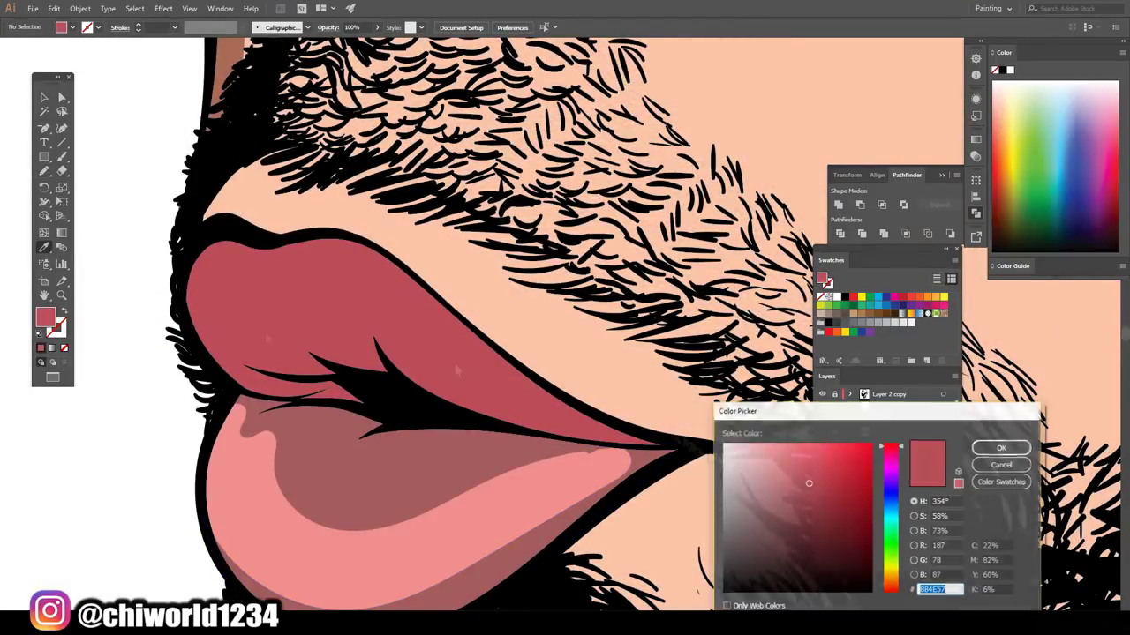
# - Paint a deeper red shadow along the upper lip's lower edge
pyautogui.click(813, 519)
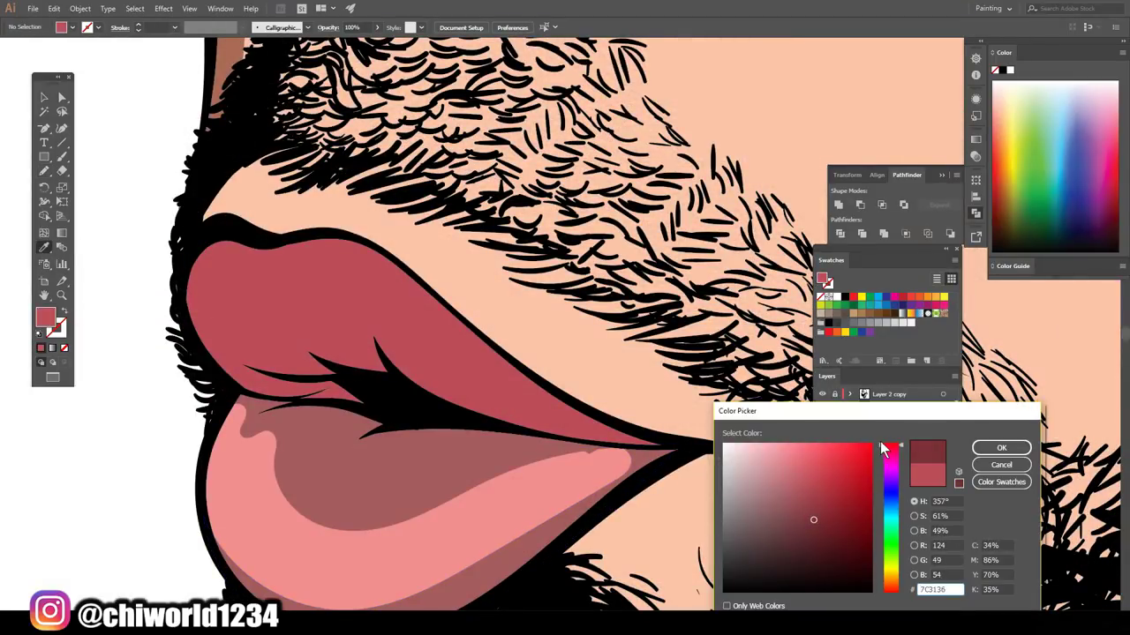
pyautogui.click(1000, 448)
pyautogui.hotkey('shift', 'b')
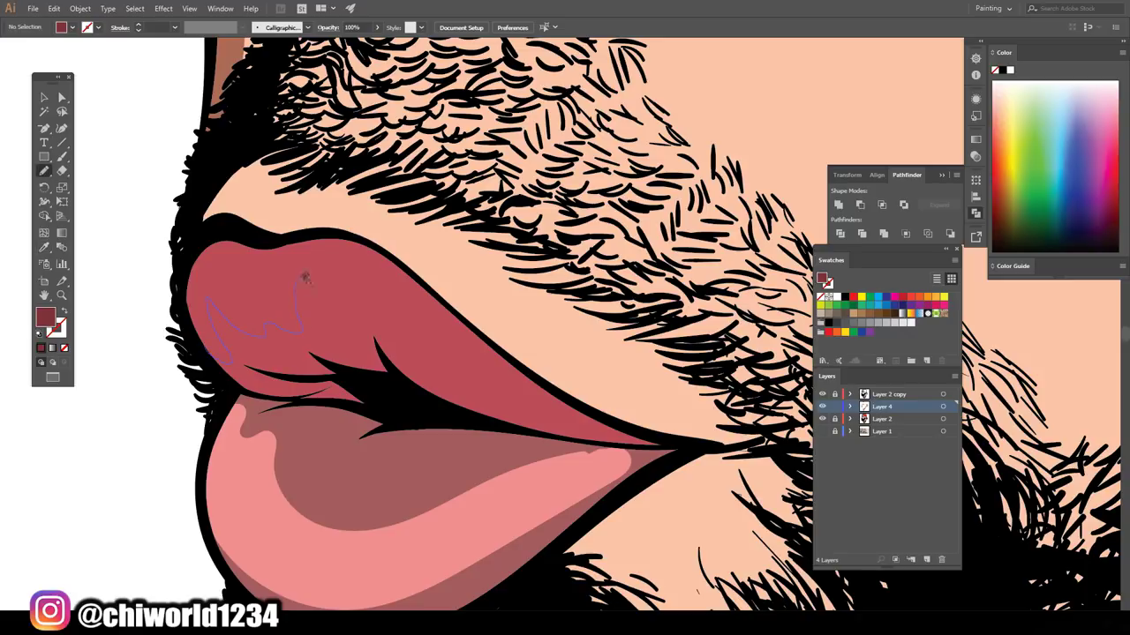
pyautogui.moveTo(615, 441); pyautogui.dragTo(361, 404)
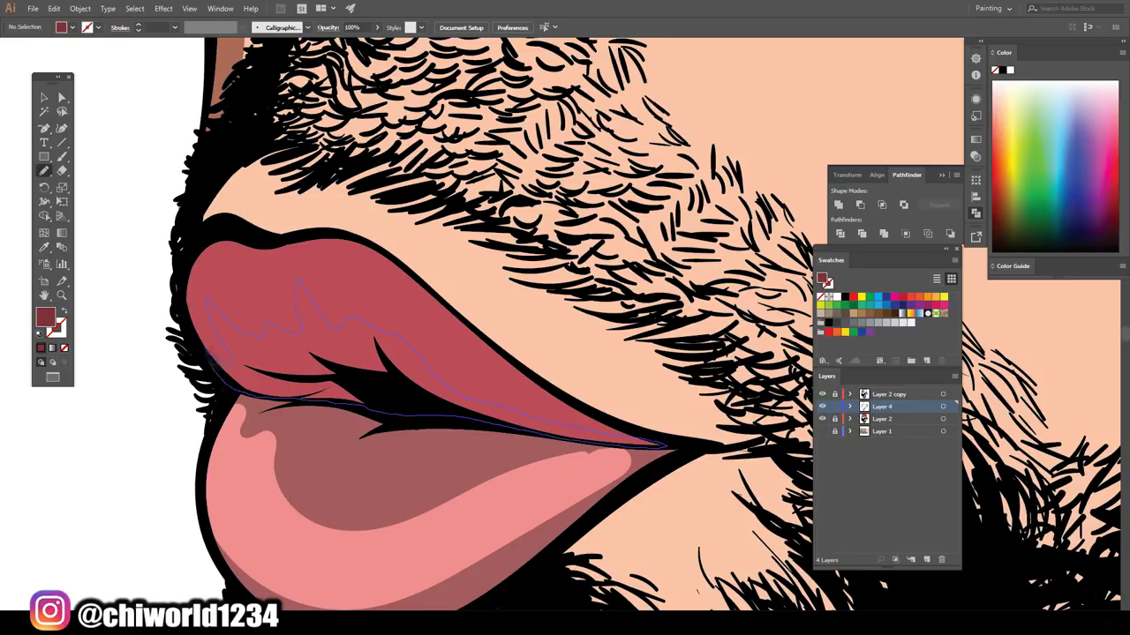
pyautogui.moveTo(201, 345); pyautogui.dragTo(199, 344)
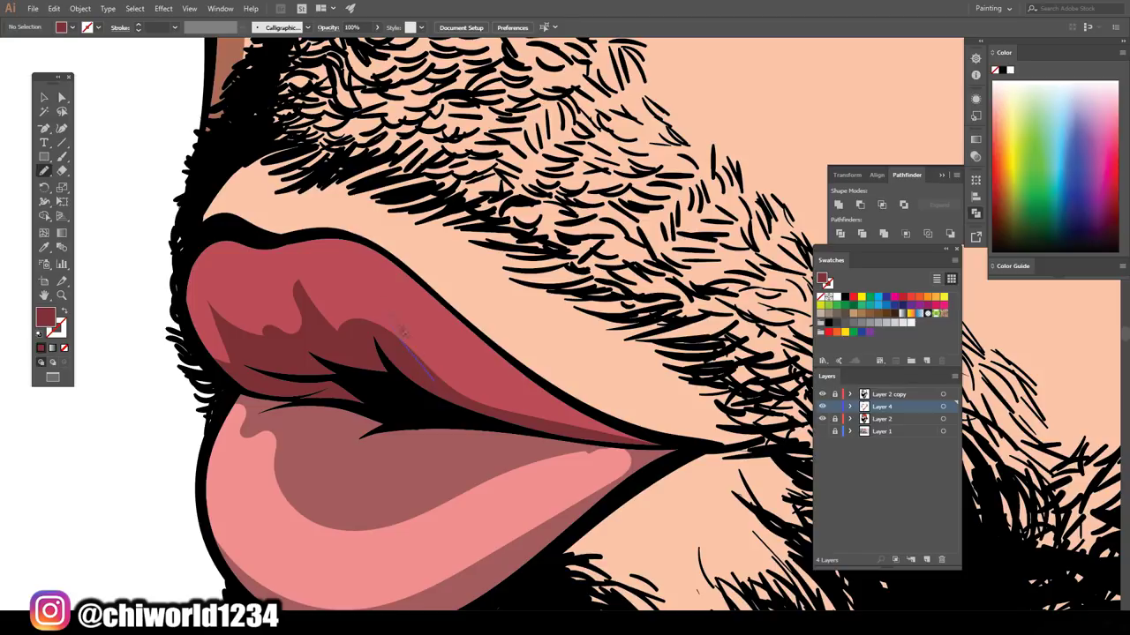
# - Group the lip shapes with Ctrl+G and add a new shading layer
pyautogui.scroll(-5, 352, 520)
pyautogui.scroll(5, 525, 495)
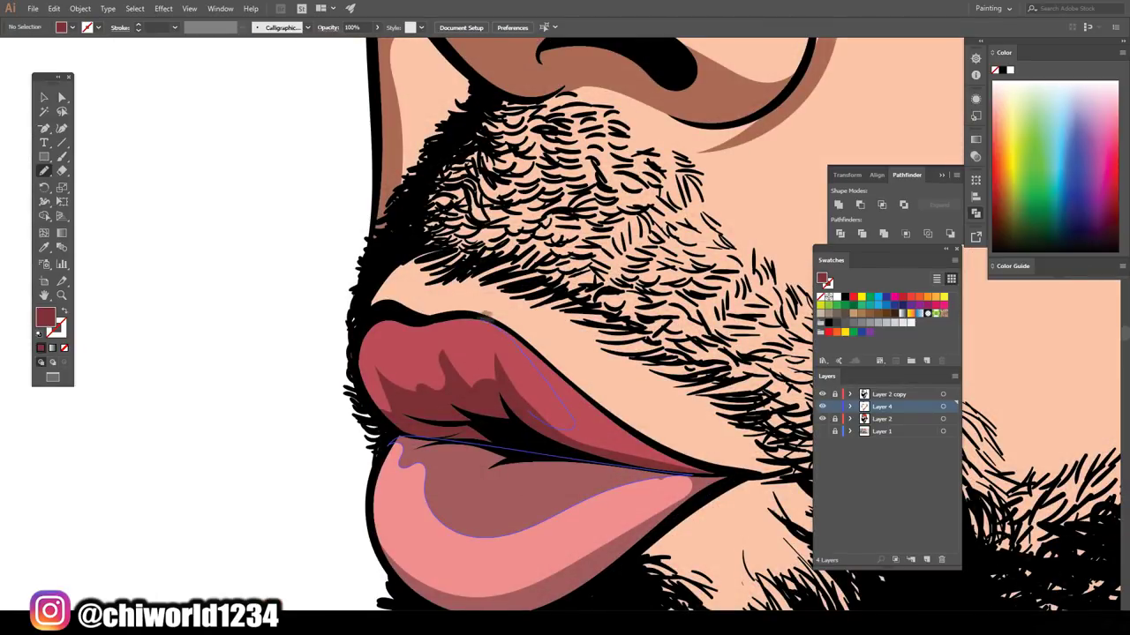
pyautogui.scroll(-4, 683, 510)
pyautogui.scroll(-2, 682, 510)
pyautogui.scroll(5, 455, 376)
pyautogui.click(40, 98)
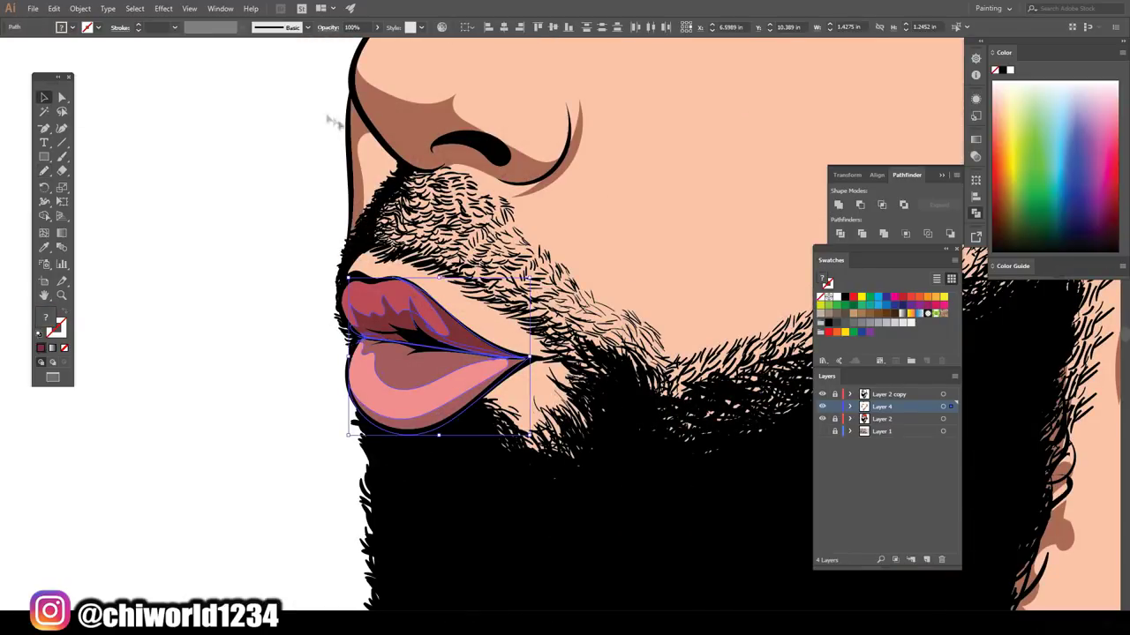
pyautogui.hotkey('ctrl', 'g')
pyautogui.click(351, 27)
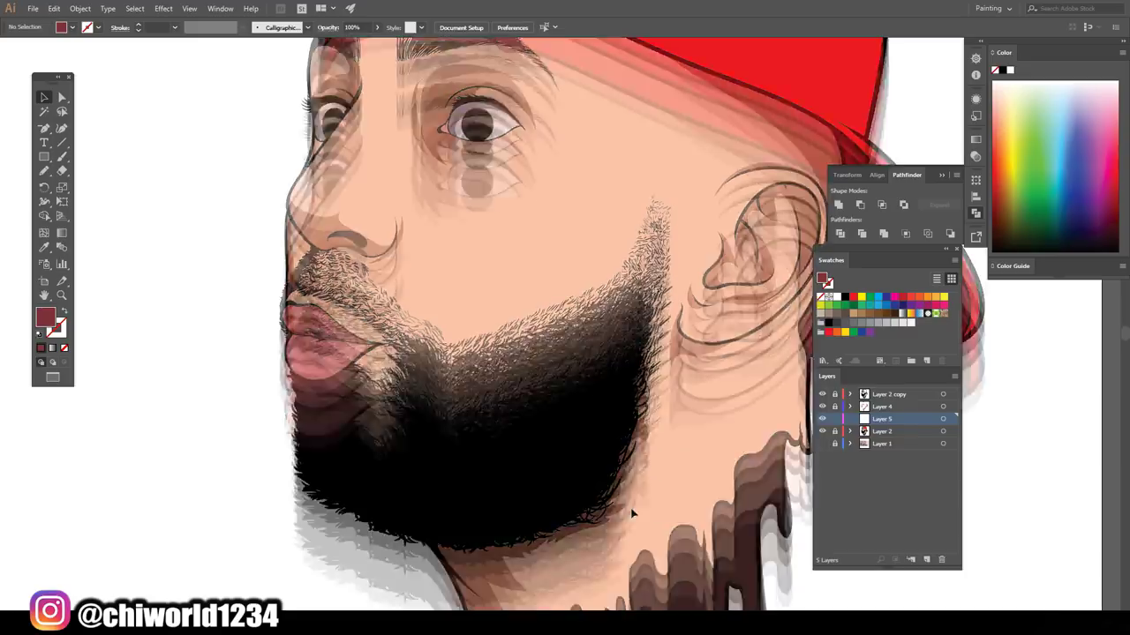
# - Pick a darker skin shade and draw the cheek-and-temple shadow shape
pyautogui.press('i')
pyautogui.click(575, 443)
pyautogui.doubleClick(44, 317)
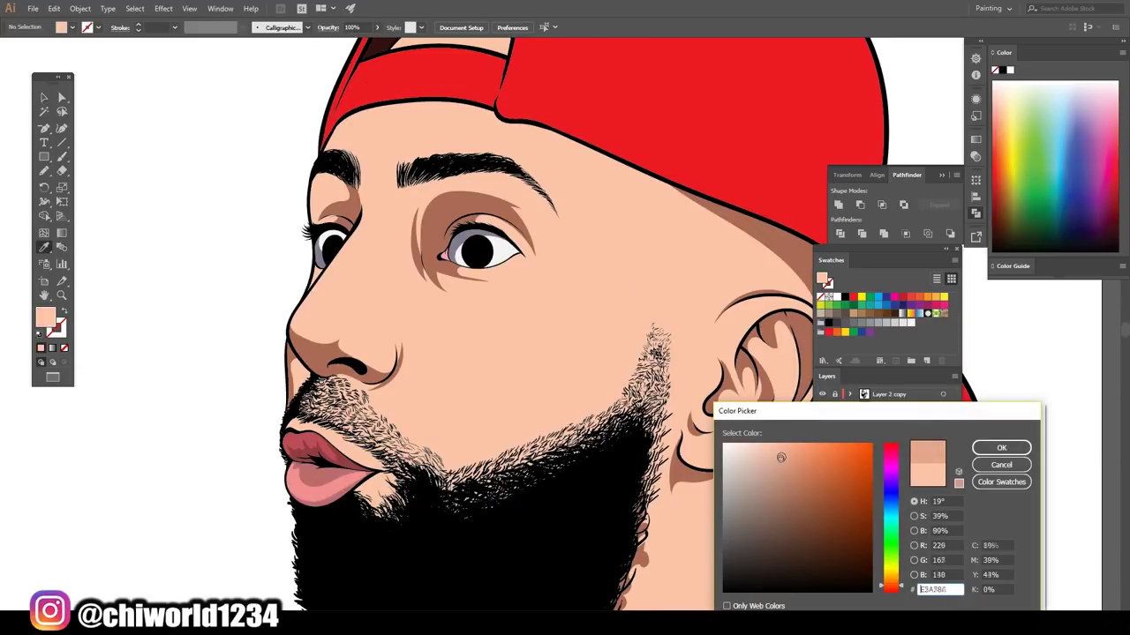
pyautogui.click(995, 448)
pyautogui.press('n')
pyautogui.moveTo(475, 433); pyautogui.dragTo(622, 329)
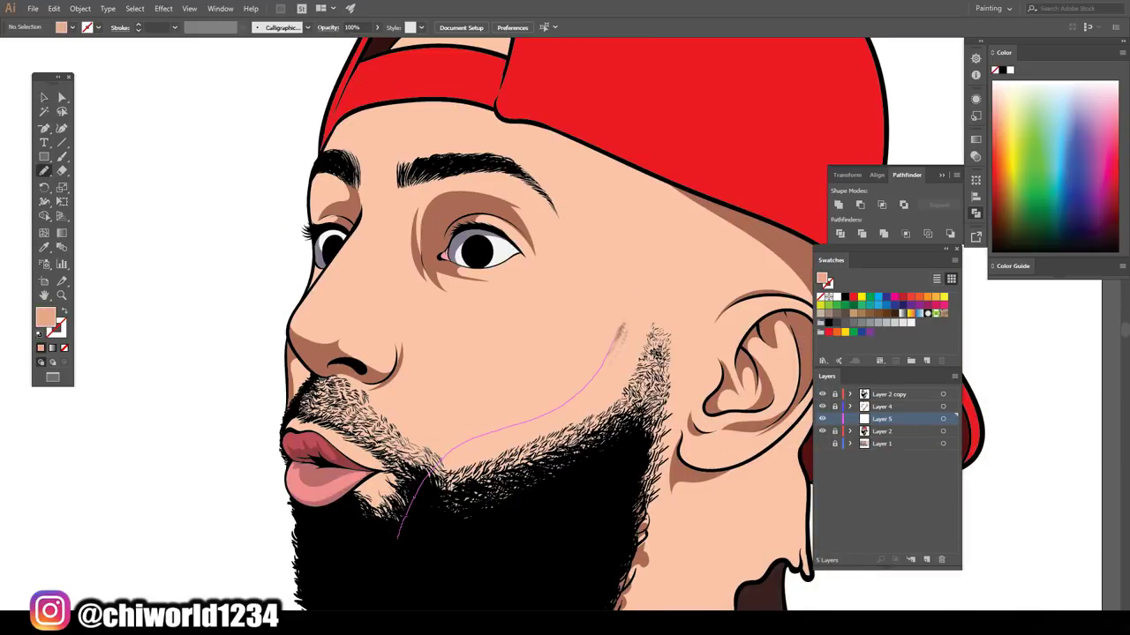
pyautogui.moveTo(539, 291); pyautogui.dragTo(527, 179)
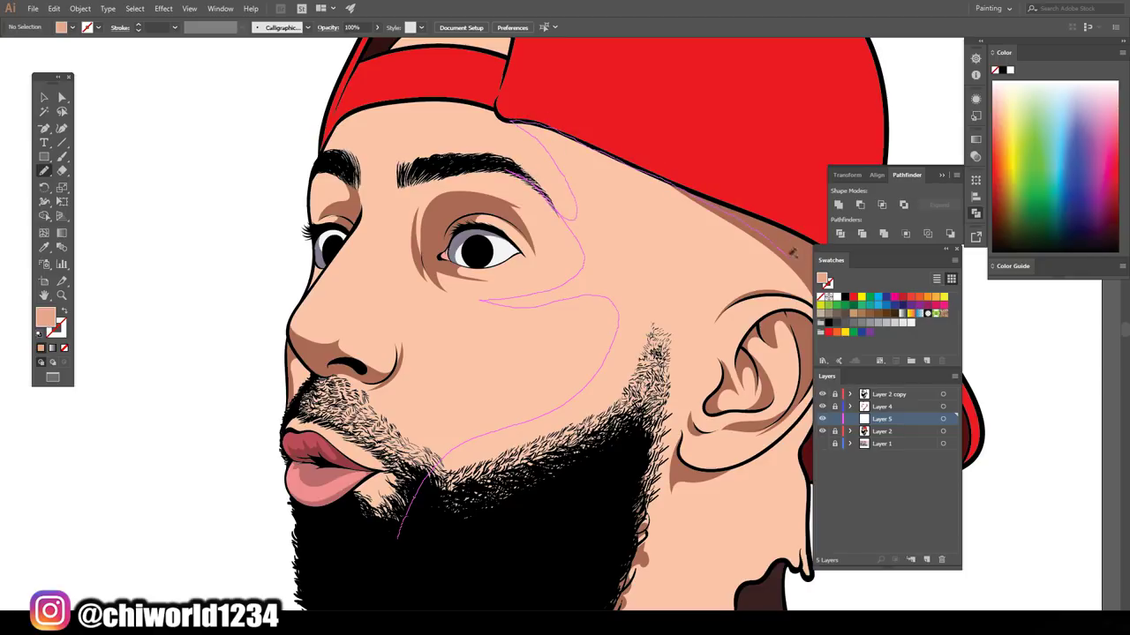
pyautogui.moveTo(792, 253); pyautogui.dragTo(415, 547)
# - Draw shadows from the ear along the beard edge and around the chin
pyautogui.scroll(3, 553, 527)
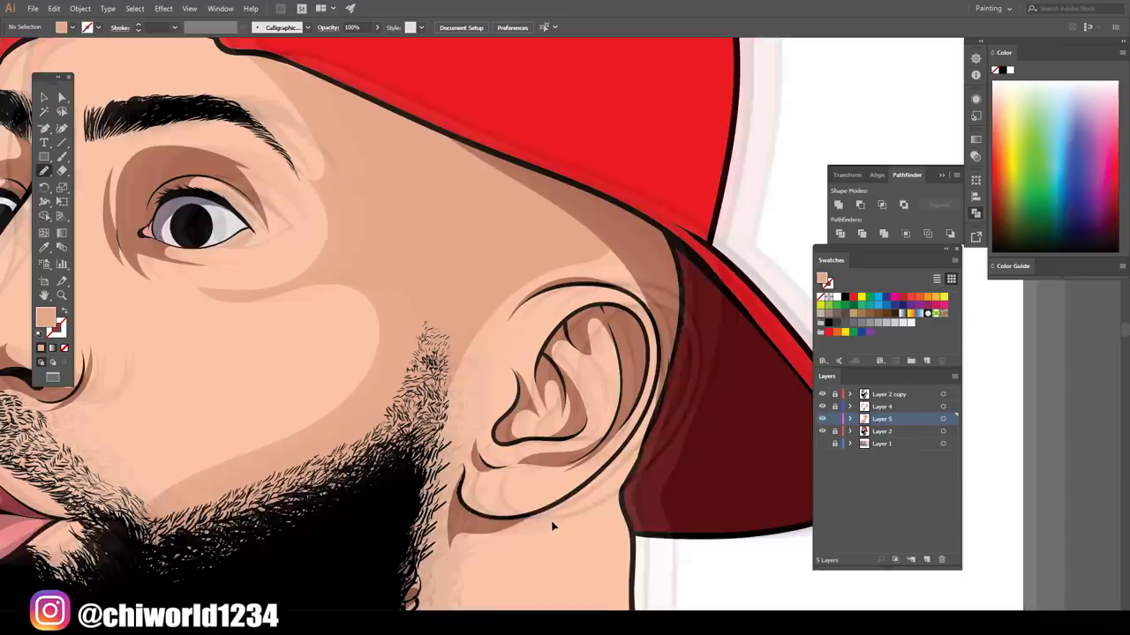
pyautogui.moveTo(510, 342); pyautogui.dragTo(404, 557)
pyautogui.moveTo(658, 355); pyautogui.dragTo(469, 303)
pyautogui.scroll(-3, 386, 550)
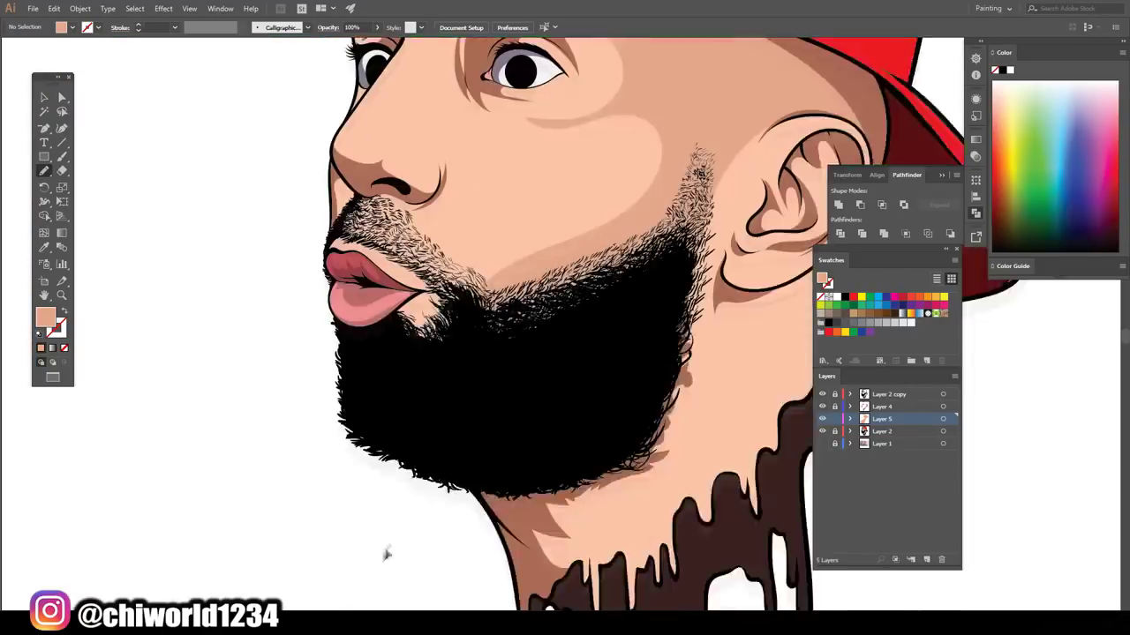
pyautogui.scroll(2, 408, 521)
pyautogui.moveTo(407, 481); pyautogui.dragTo(459, 468)
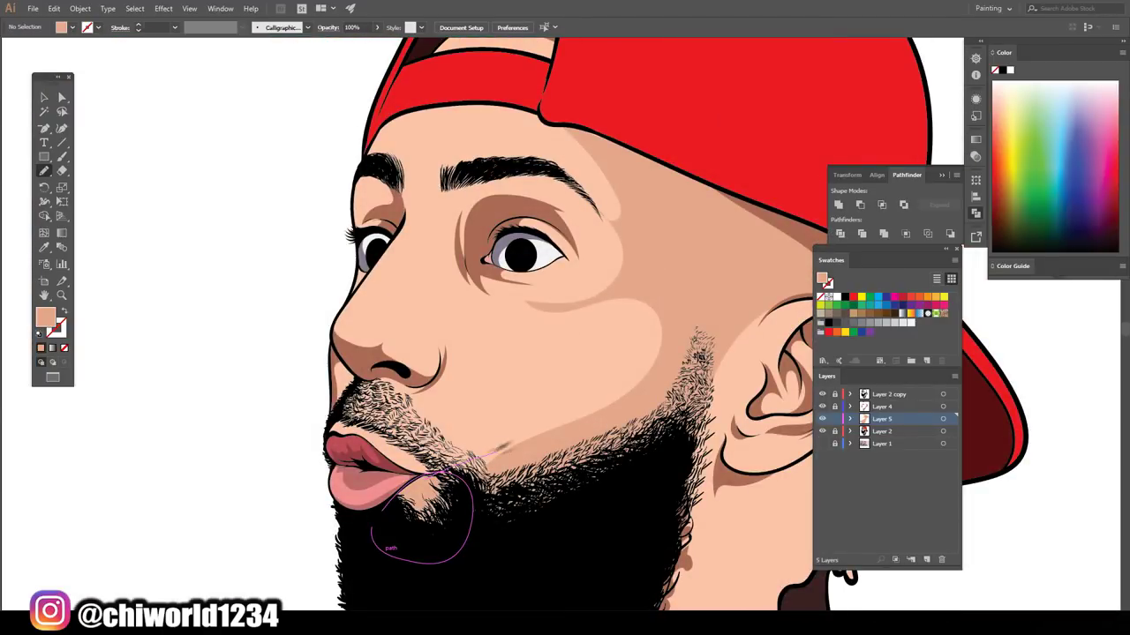
pyautogui.moveTo(529, 397); pyautogui.dragTo(671, 318)
pyautogui.scroll(-3, 547, 530)
pyautogui.scroll(3, 525, 497)
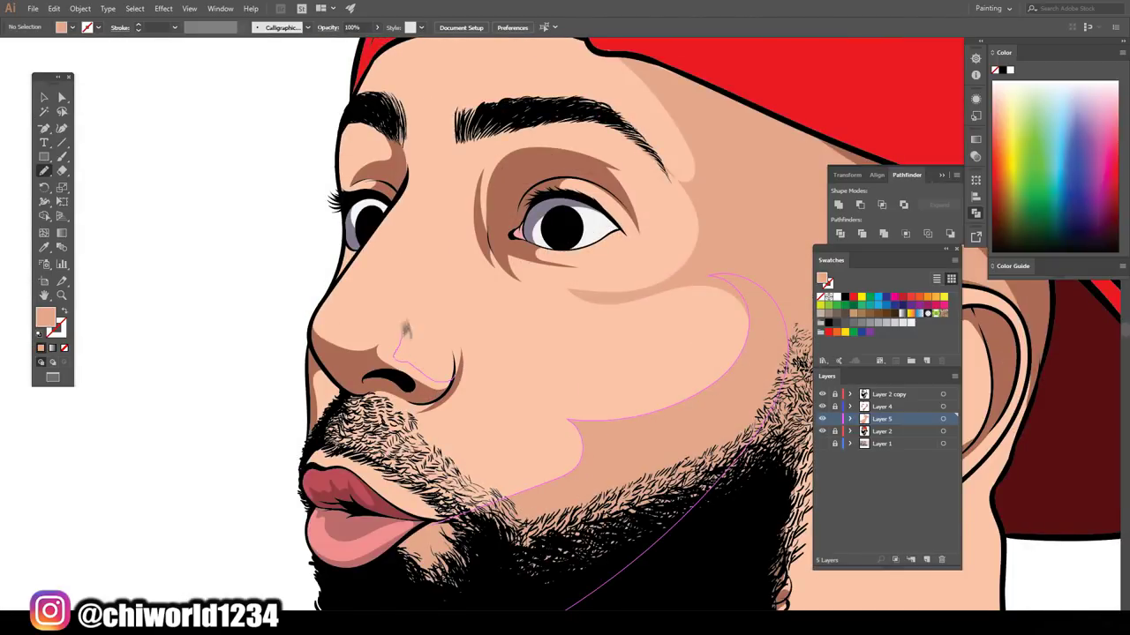
pyautogui.scroll(-3, 537, 388)
pyautogui.scroll(4, 583, 428)
# - Add shadow shapes on the nose, eye socket, under the eye and beside the nose
pyautogui.moveTo(597, 349); pyautogui.dragTo(513, 235)
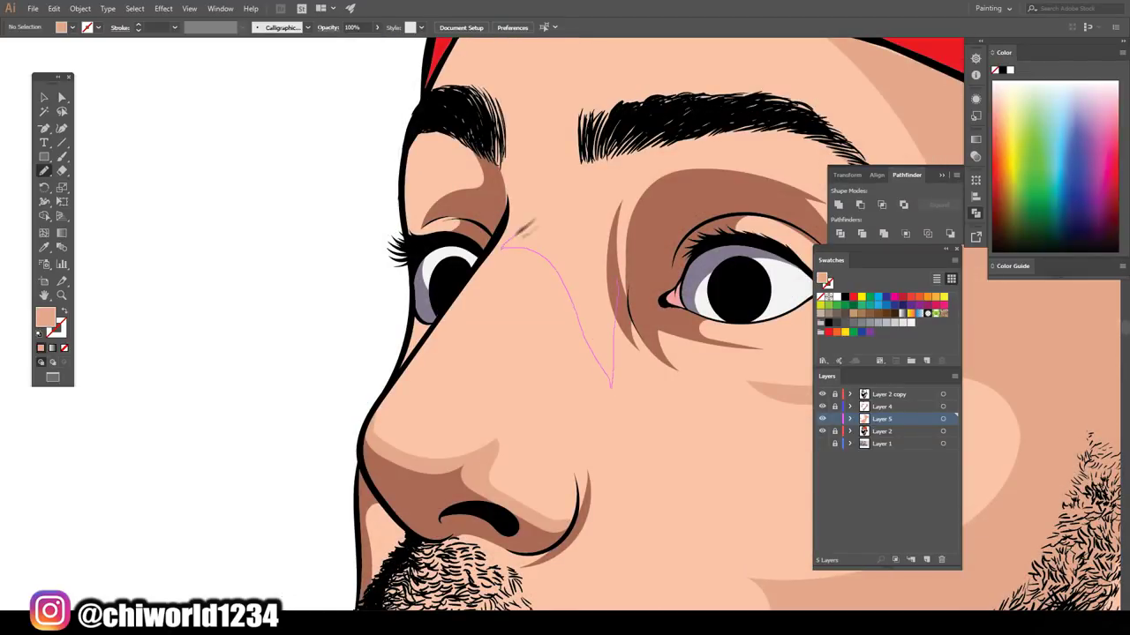
pyautogui.moveTo(611, 383); pyautogui.dragTo(592, 383)
pyautogui.scroll(-3, 591, 383)
pyautogui.scroll(3, 653, 387)
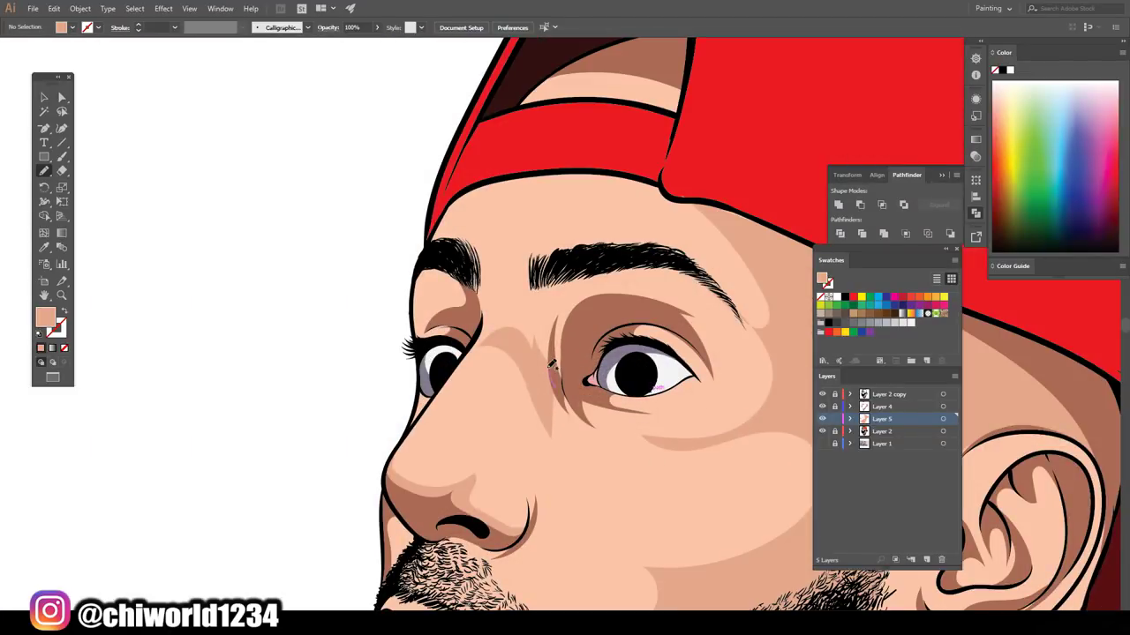
pyautogui.moveTo(549, 289); pyautogui.dragTo(671, 293)
pyautogui.moveTo(575, 389); pyautogui.dragTo(572, 387)
pyautogui.scroll(2, 600, 415)
pyautogui.scroll(1, 600, 415)
pyautogui.scroll(1, 364, 281)
pyautogui.moveTo(362, 290); pyautogui.dragTo(364, 293)
pyautogui.scroll(-2, 630, 398)
pyautogui.scroll(-1, 660, 466)
pyautogui.moveTo(468, 369); pyautogui.dragTo(418, 418)
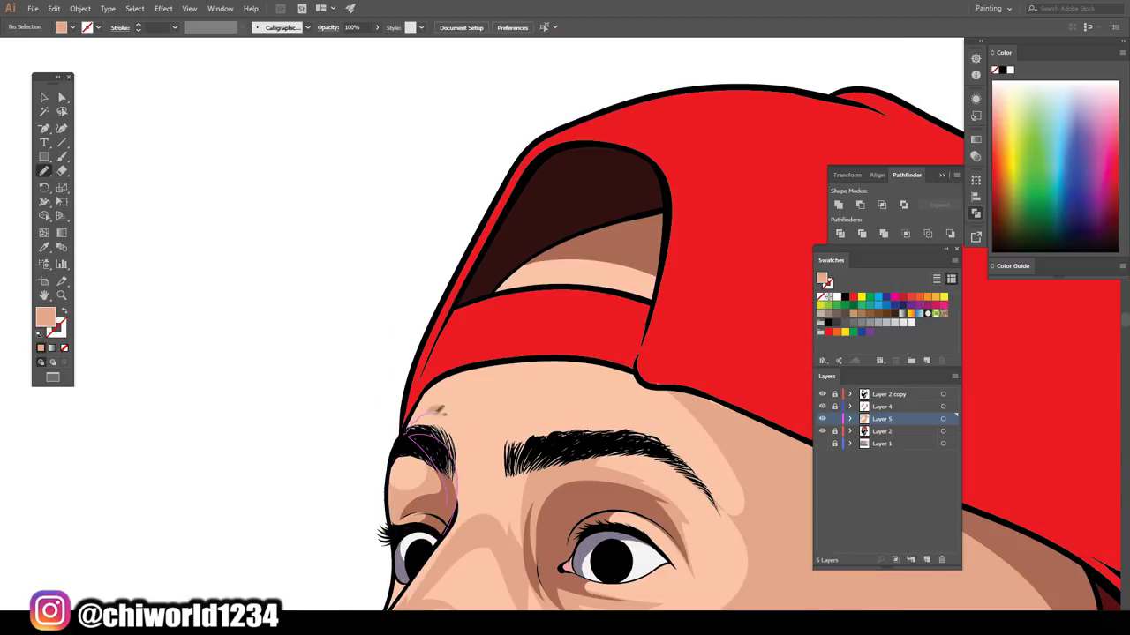
# - Shade above the eyebrow, from ear to jaw, inside the ear and under it
pyautogui.moveTo(500, 427); pyautogui.dragTo(719, 448)
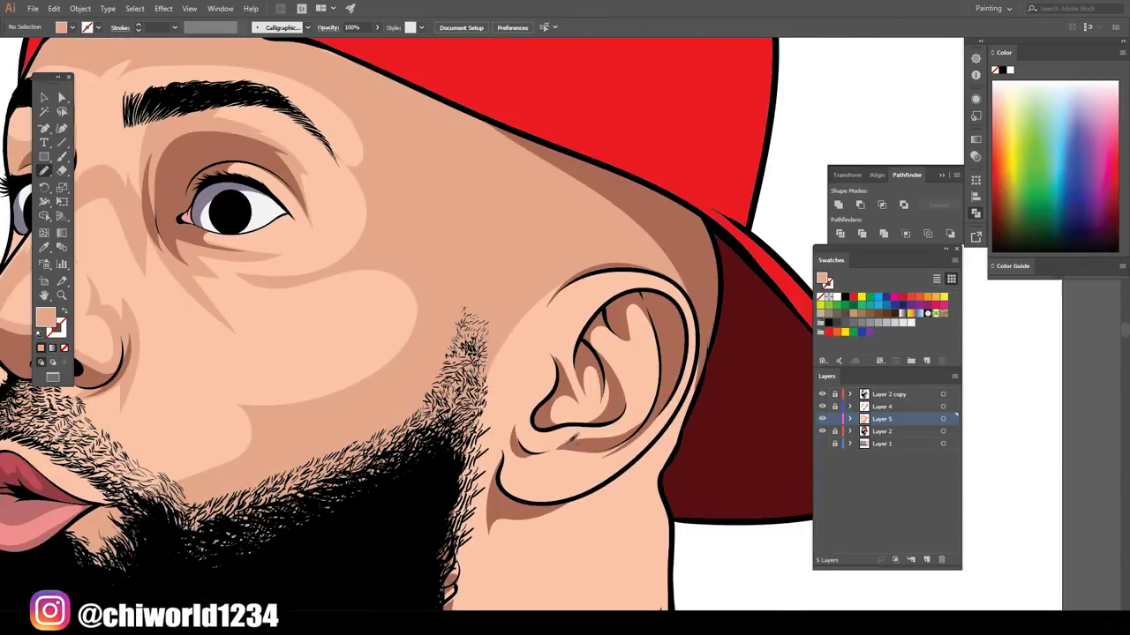
pyautogui.moveTo(561, 328)
pyautogui.mouseDown()
pyautogui.moveTo(463, 353)
pyautogui.moveTo(448, 584)
pyautogui.mouseUp()
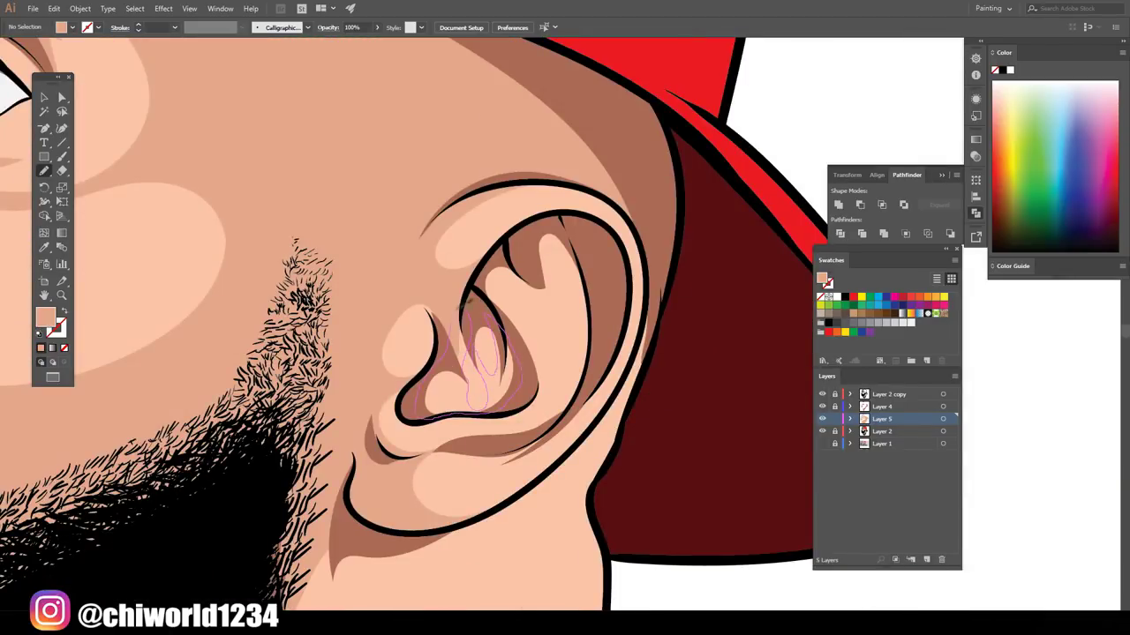
pyautogui.moveTo(543, 407); pyautogui.dragTo(437, 413)
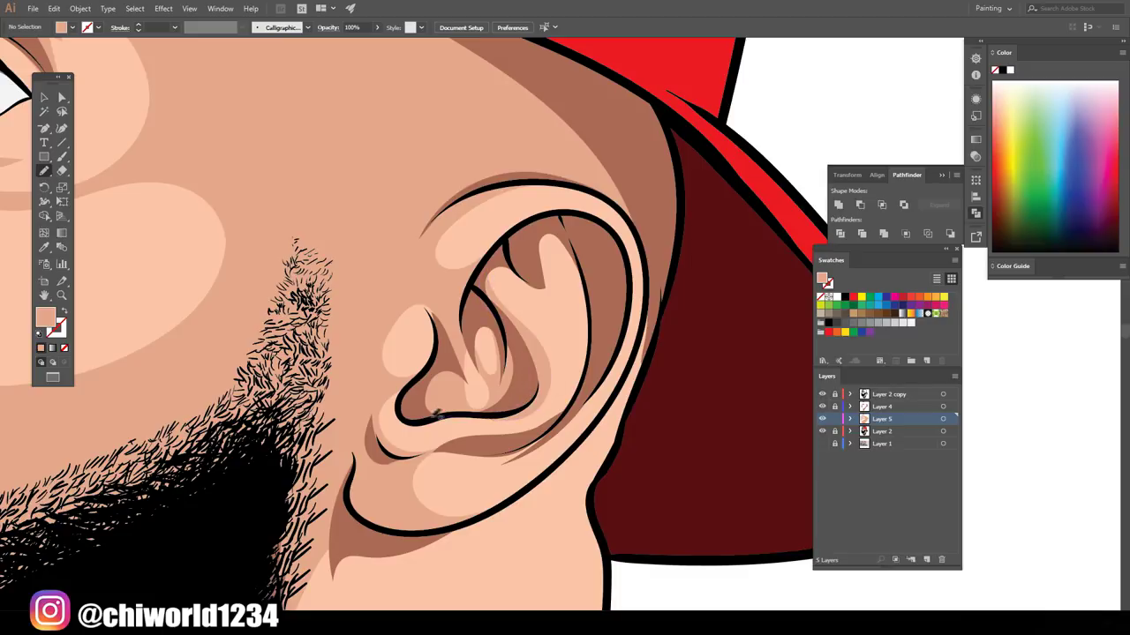
pyautogui.moveTo(553, 306); pyautogui.dragTo(509, 301)
pyautogui.moveTo(481, 457); pyautogui.dragTo(462, 491)
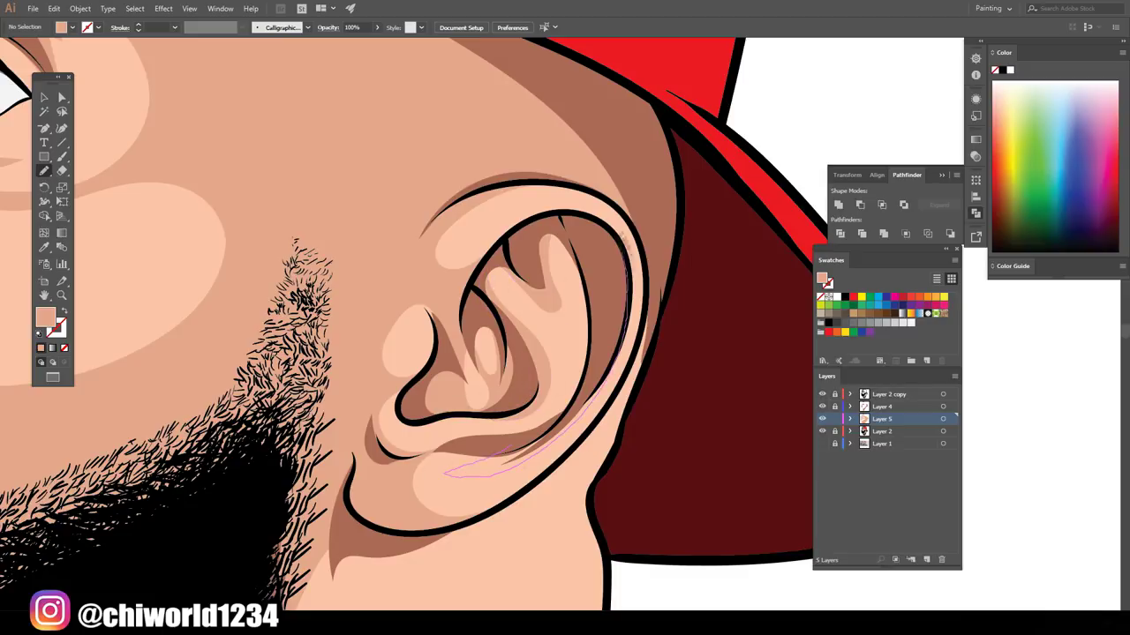
pyautogui.hotkey('ctrl', '0')
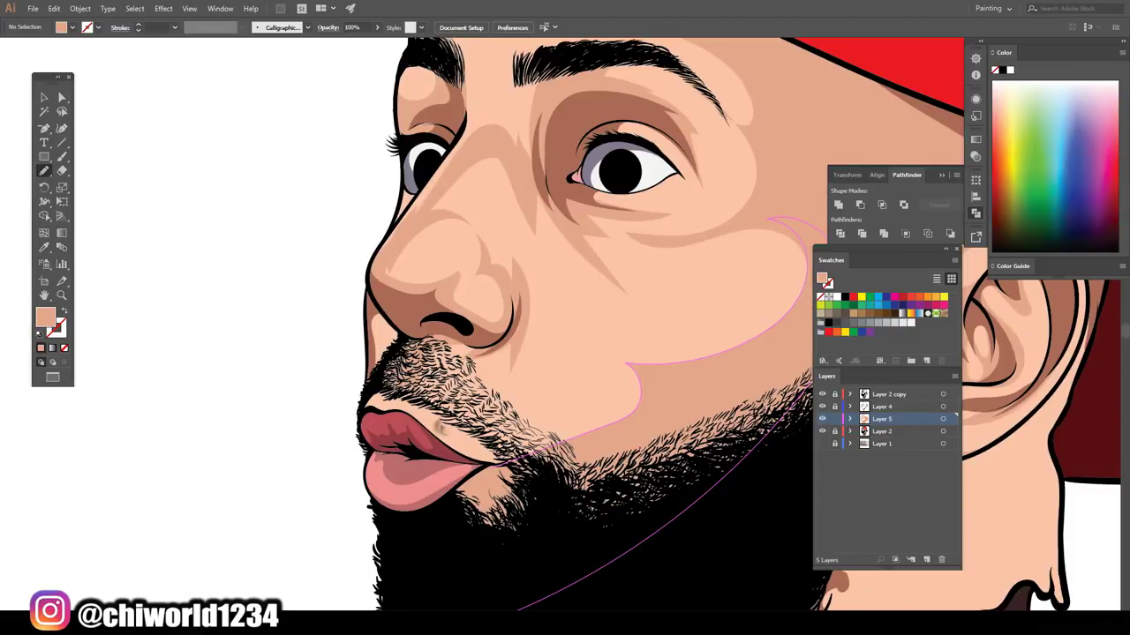
pyautogui.scroll(5, 404, 462)
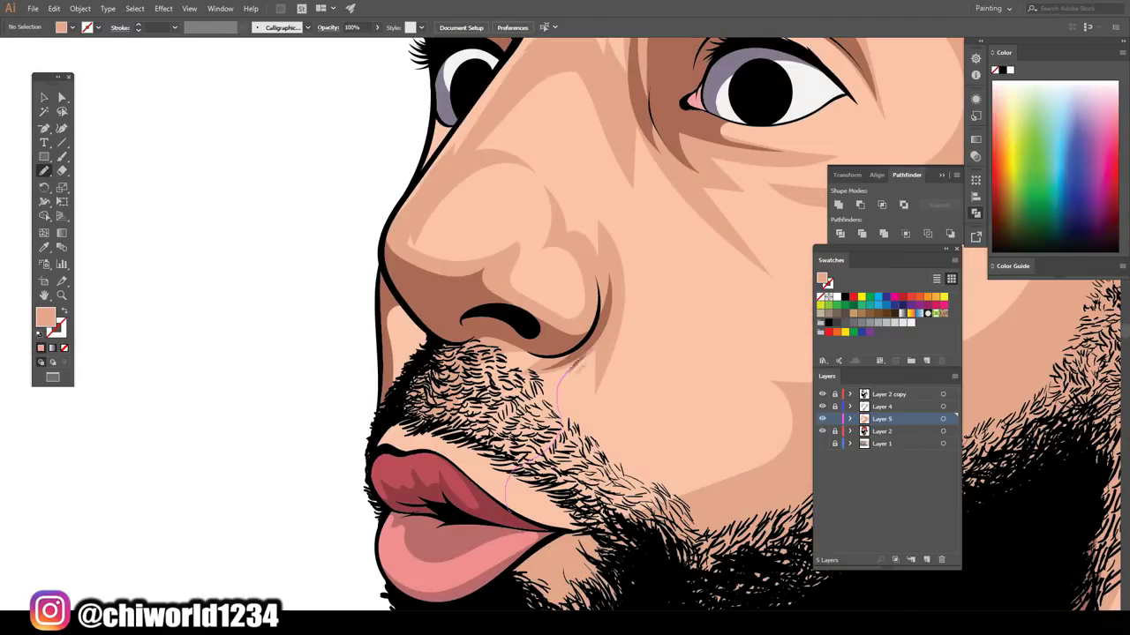
pyautogui.hotkey('ctrl', '0')
# - Shade under the lip and add a shadow along a neck drip's edge
pyautogui.moveTo(509, 504); pyautogui.dragTo(520, 468)
pyautogui.scroll(5, 524, 468)
pyautogui.hotkey('ctrl', '0')
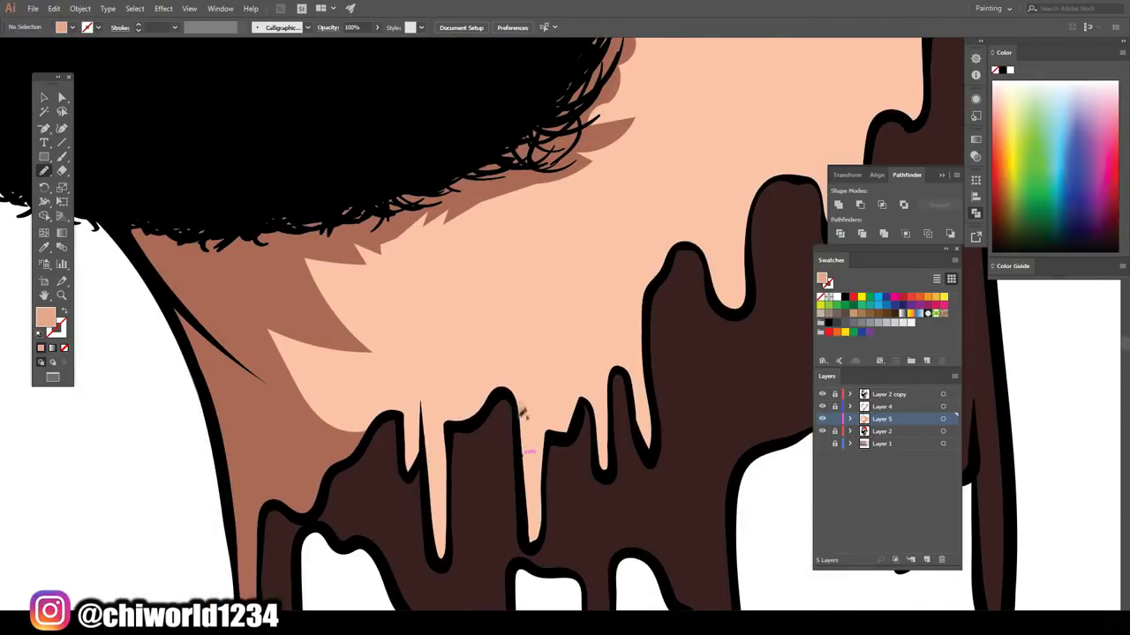
pyautogui.moveTo(414, 300); pyautogui.dragTo(353, 446)
pyautogui.moveTo(409, 475); pyautogui.dragTo(442, 564)
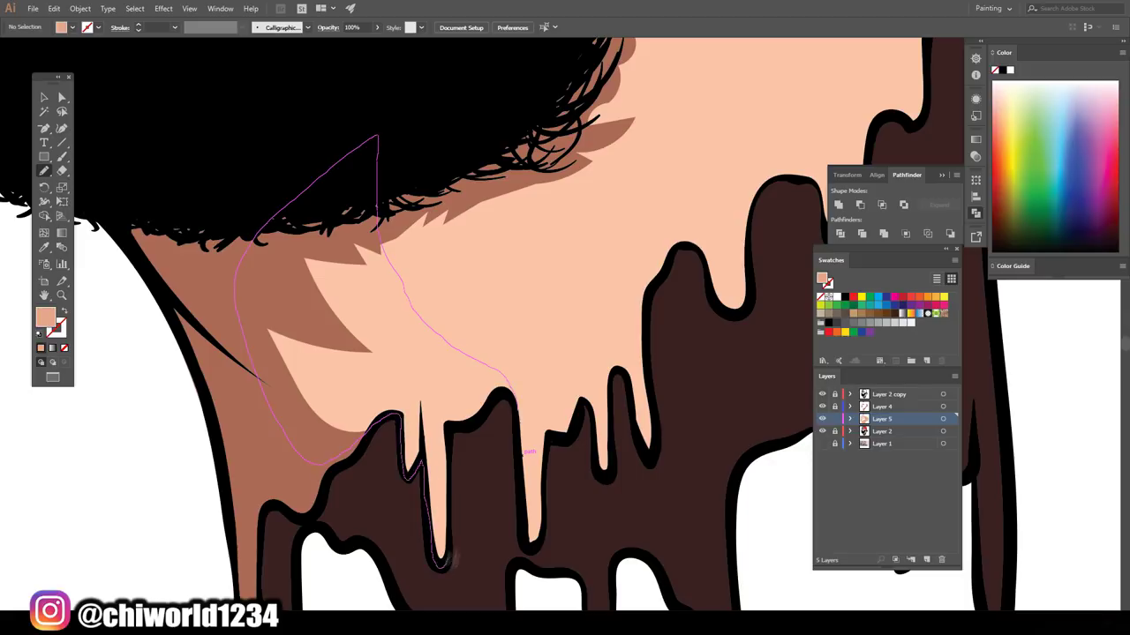
pyautogui.moveTo(524, 451); pyautogui.dragTo(479, 499)
pyautogui.hotkey('ctrl', 'z')
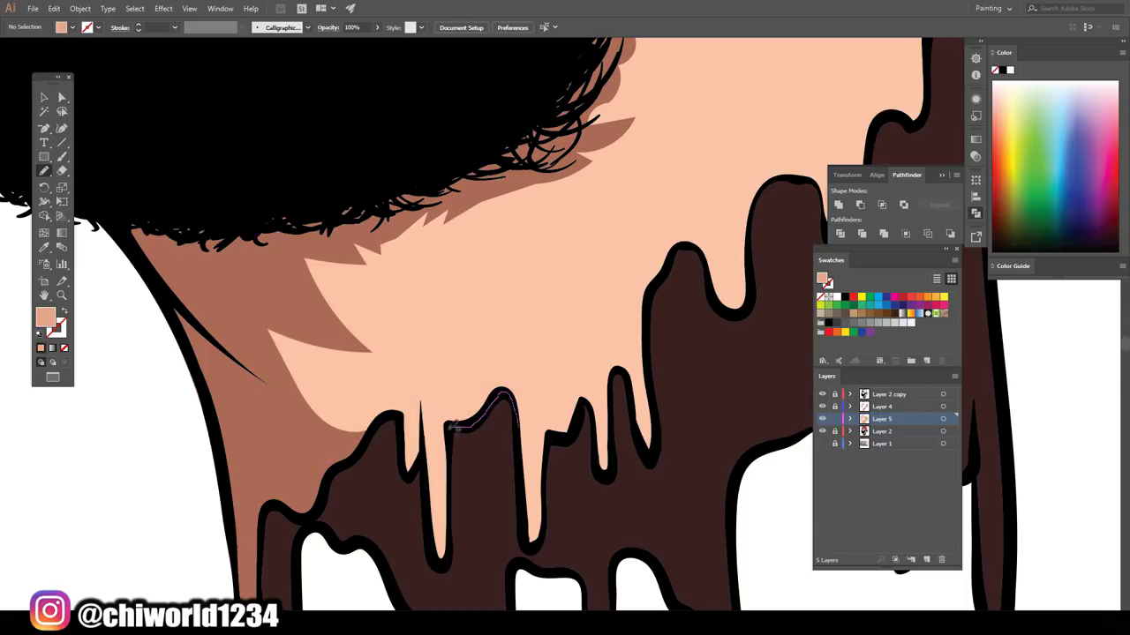
pyautogui.moveTo(443, 565); pyautogui.dragTo(407, 477)
pyautogui.moveTo(250, 263)
pyautogui.mouseDown()
pyautogui.moveTo(479, 315)
pyautogui.moveTo(542, 530)
pyautogui.mouseUp()
# - Draw neck shadows below the ear, along the drip edge and the ear edge
pyautogui.hotkey('ctrl', '0')
pyautogui.scroll(5, 746, 428)
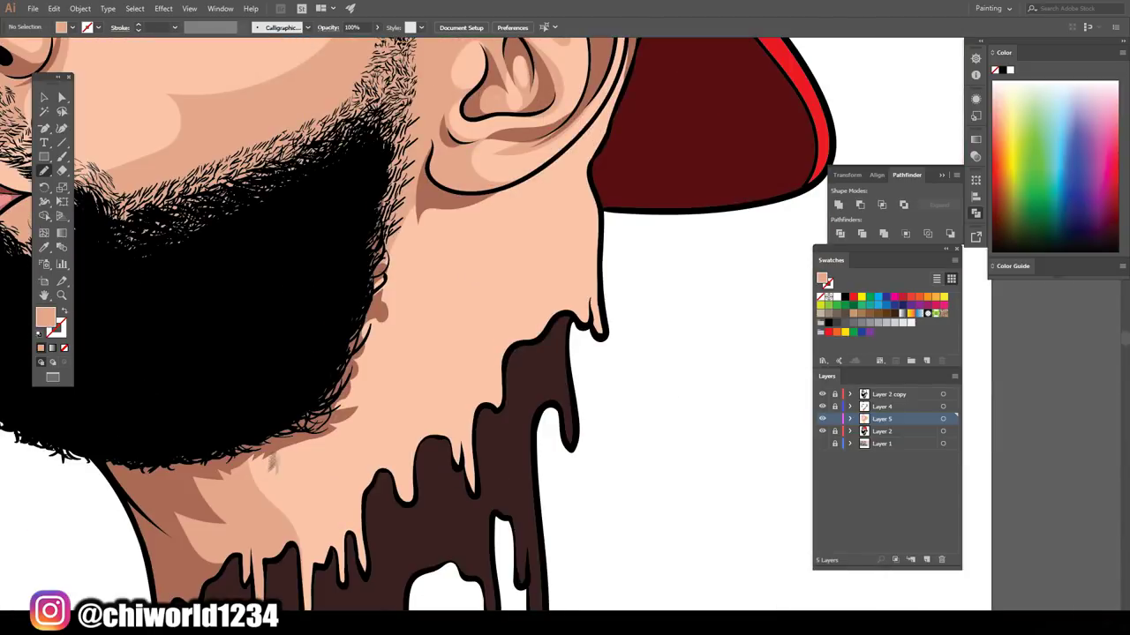
pyautogui.scroll(3, 421, 564)
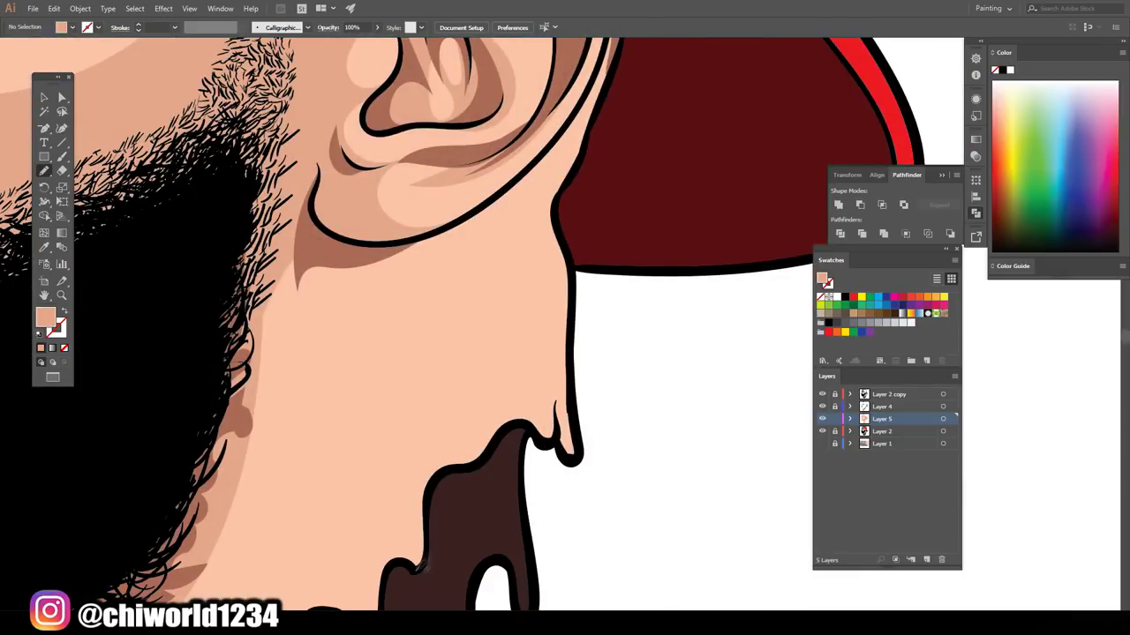
pyautogui.moveTo(420, 566); pyautogui.dragTo(457, 257)
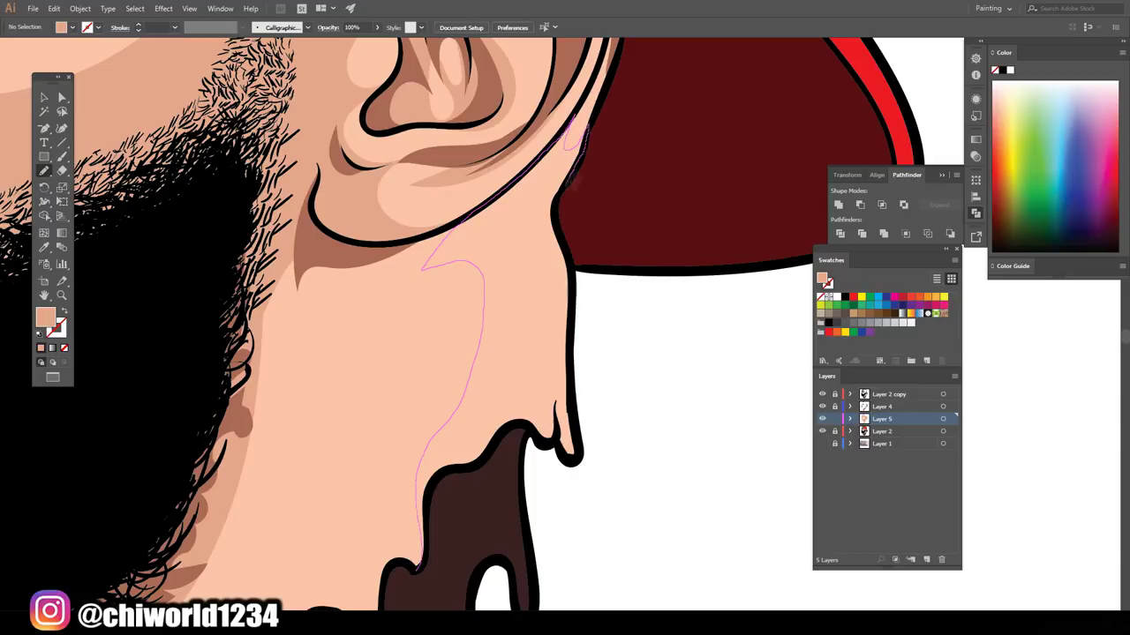
pyautogui.moveTo(581, 155)
pyautogui.mouseDown()
pyautogui.moveTo(432, 552)
pyautogui.moveTo(549, 166)
pyautogui.moveTo(575, 309)
pyautogui.moveTo(556, 439)
pyautogui.mouseUp()
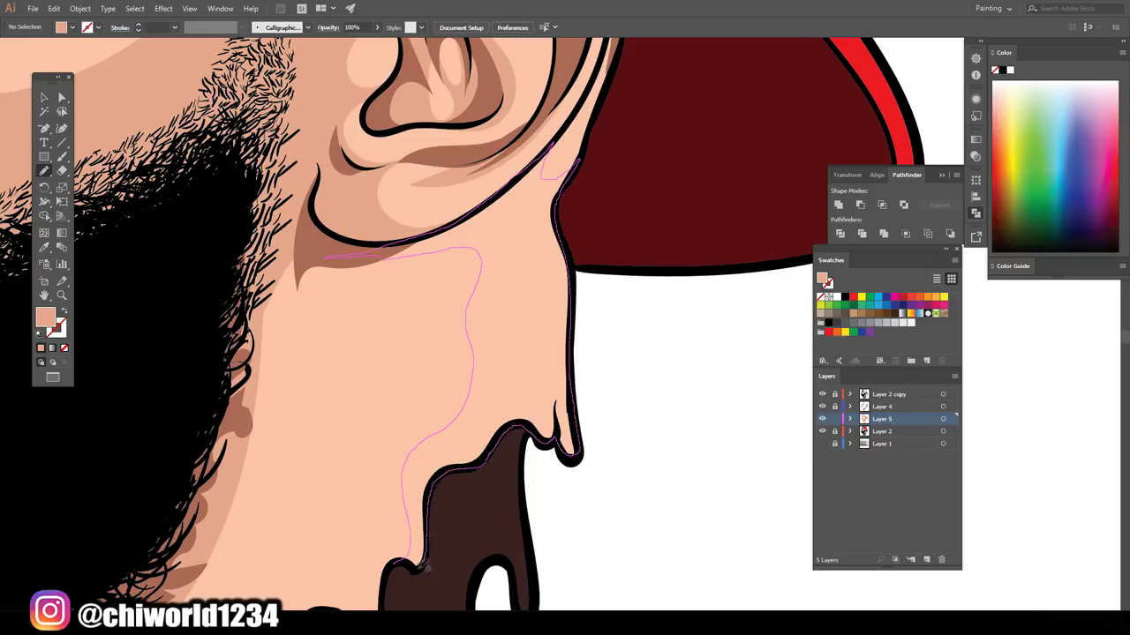
pyautogui.moveTo(424, 567); pyautogui.dragTo(409, 561)
pyautogui.scroll(3, 406, 529)
pyautogui.moveTo(397, 397); pyautogui.dragTo(364, 530)
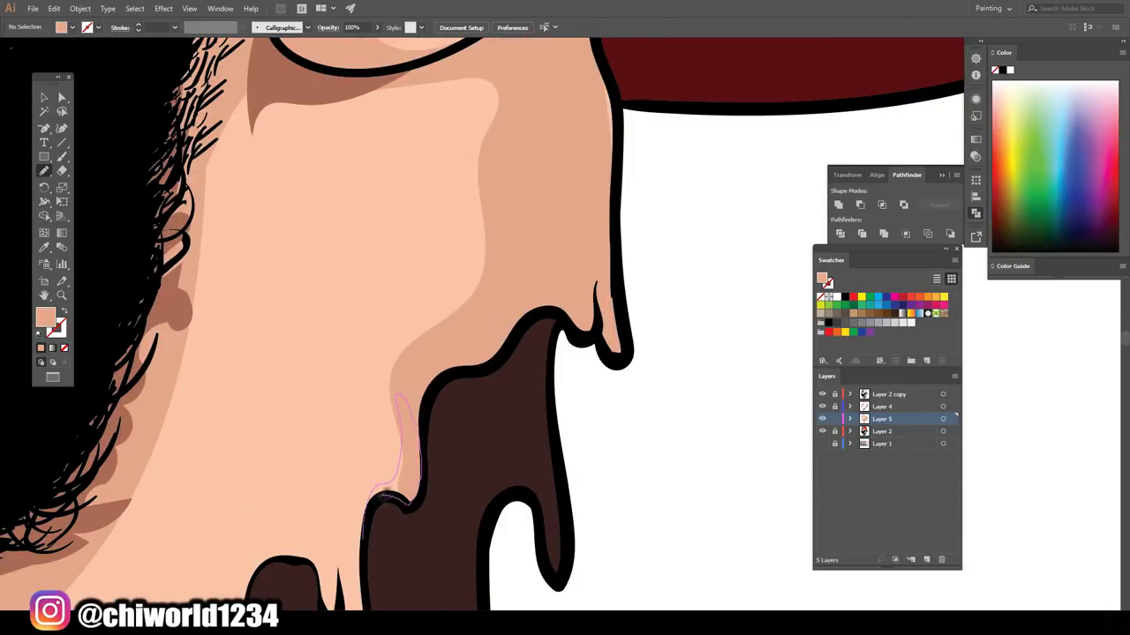
pyautogui.scroll(5, 415, 327)
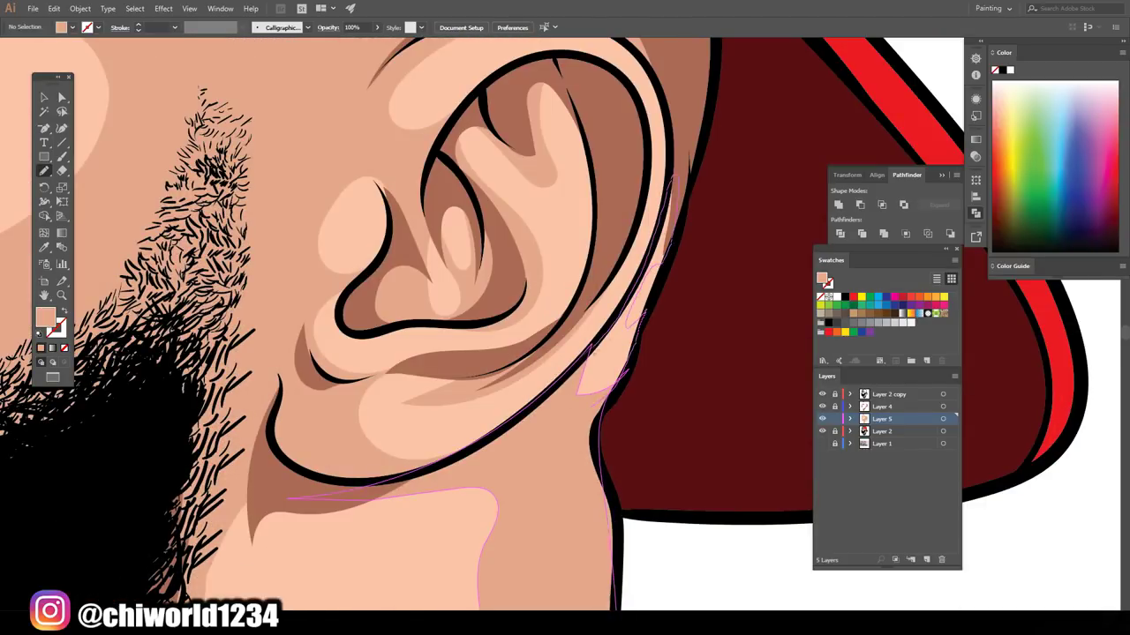
pyautogui.moveTo(565, 406); pyautogui.dragTo(645, 323)
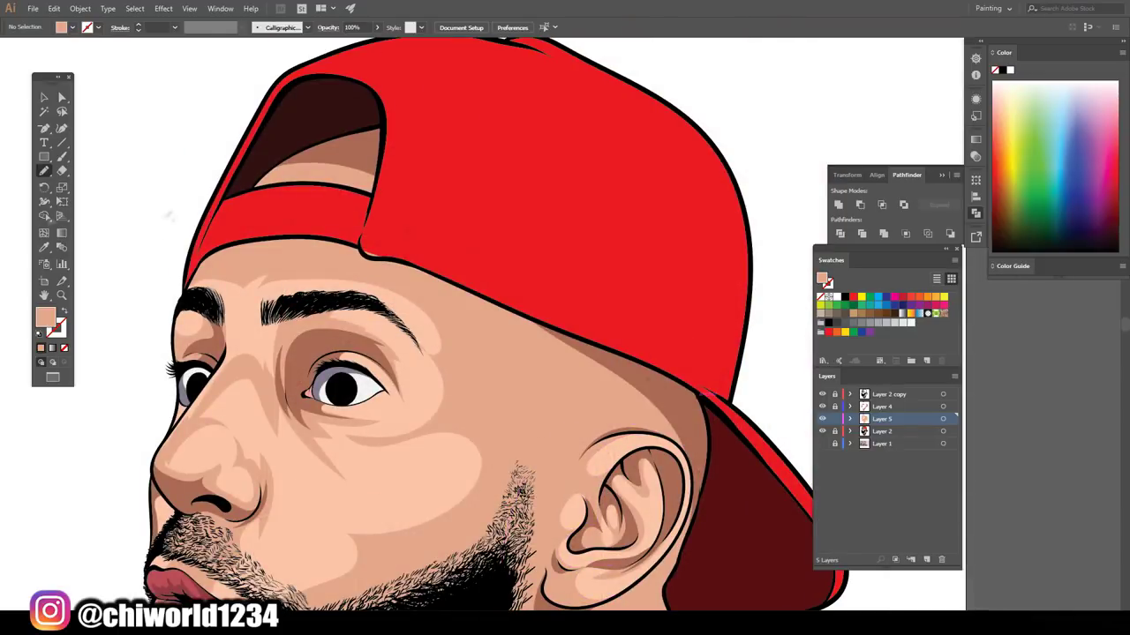
# - Draw dark red shadow shapes across the cap
pyautogui.click(1001, 447)
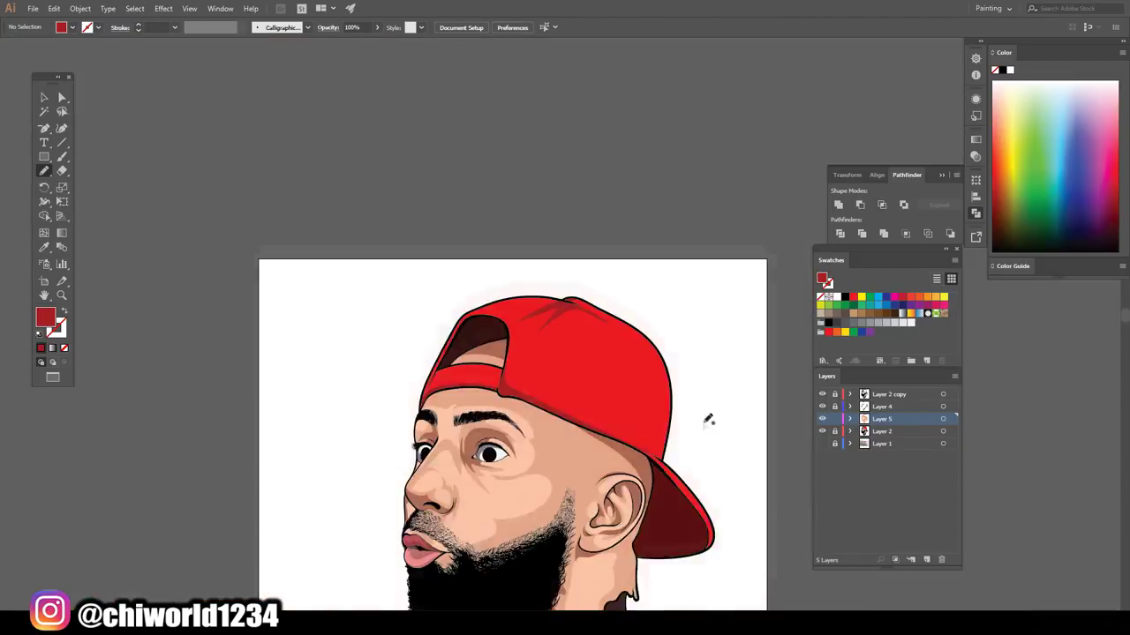
pyautogui.scroll(5, 704, 427)
pyautogui.moveTo(595, 556); pyautogui.dragTo(587, 549)
pyautogui.scroll(-3, 600, 556)
pyautogui.scroll(3, 560, 556)
pyautogui.moveTo(695, 499); pyautogui.dragTo(720, 578)
pyautogui.moveTo(795, 476); pyautogui.dragTo(690, 517)
# - Shade the cap brim and band, then set the stroke to None
pyautogui.hotkey('ctrl', '0')
pyautogui.scroll(5, 474, 341)
pyautogui.moveTo(618, 393)
pyautogui.mouseDown()
pyautogui.moveTo(433, 308)
pyautogui.moveTo(384, 399)
pyautogui.mouseUp()
pyautogui.moveTo(422, 340); pyautogui.dragTo(384, 413)
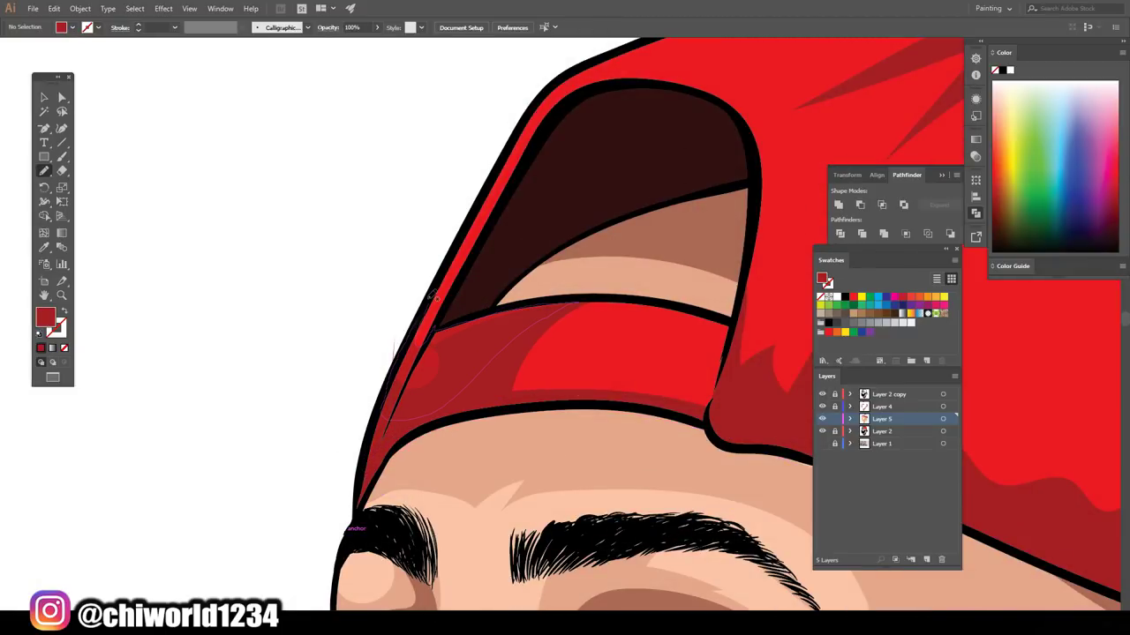
pyautogui.hotkey('ctrl', '0')
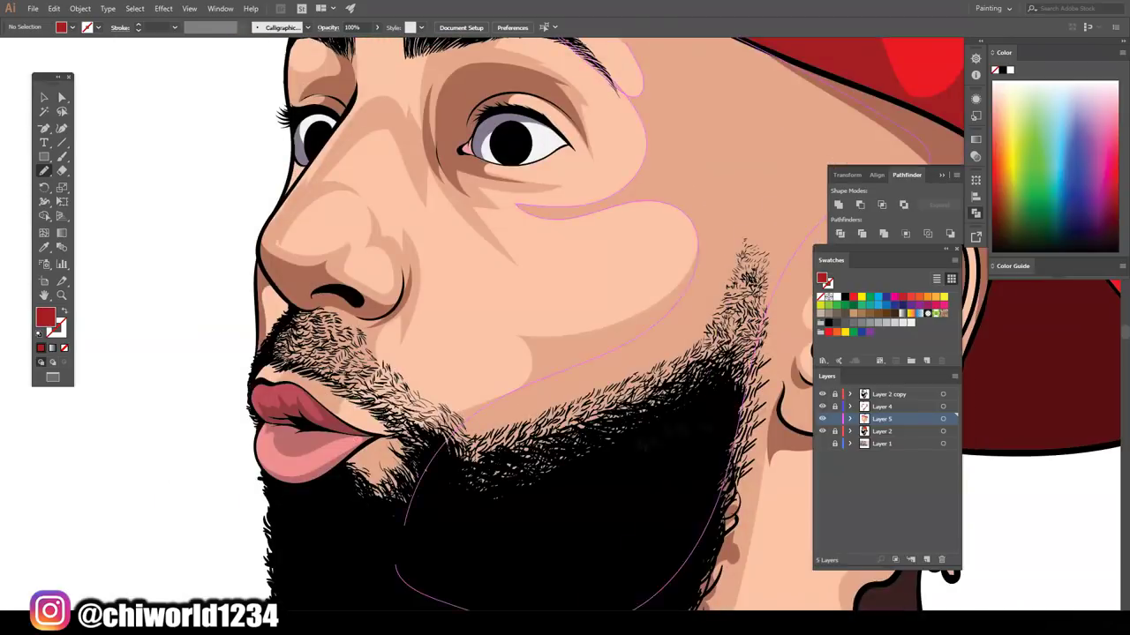
pyautogui.press('x')
pyautogui.press('/')
pyautogui.press('x')
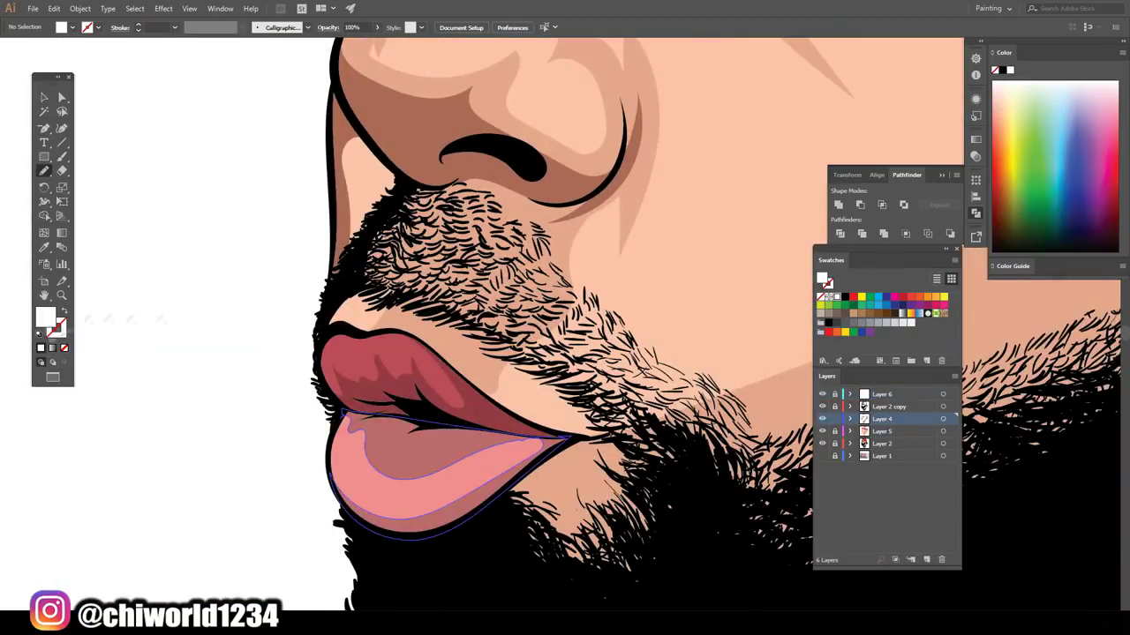
# - Add light-pink highlights to the lower and upper lips
pyautogui.press('i')
pyautogui.click(512, 456)
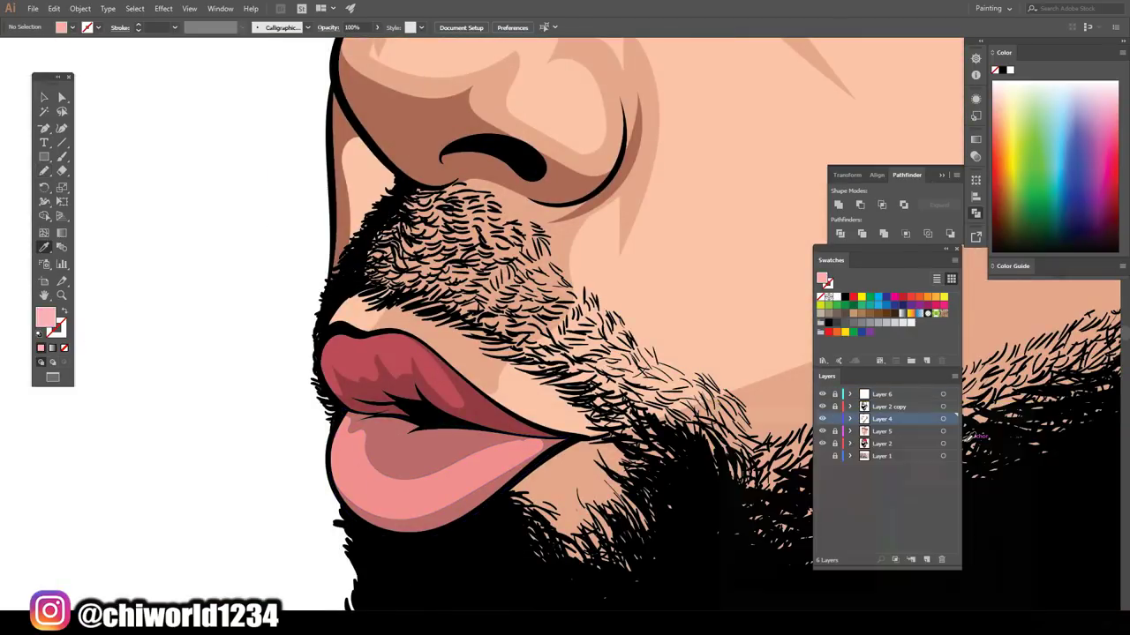
pyautogui.press('n')
pyautogui.moveTo(440, 482); pyautogui.dragTo(503, 472)
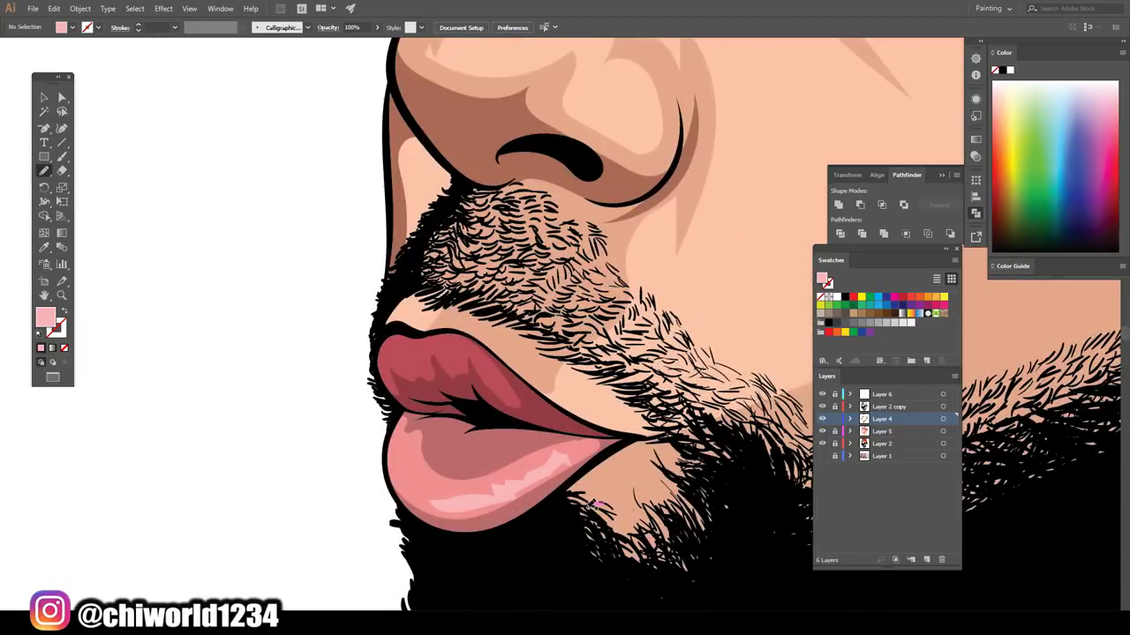
pyautogui.press('i')
pyautogui.click(424, 362)
pyautogui.doubleClick(45, 317)
pyautogui.press('Return')
pyautogui.press('n')
pyautogui.moveTo(456, 359); pyautogui.dragTo(453, 352)
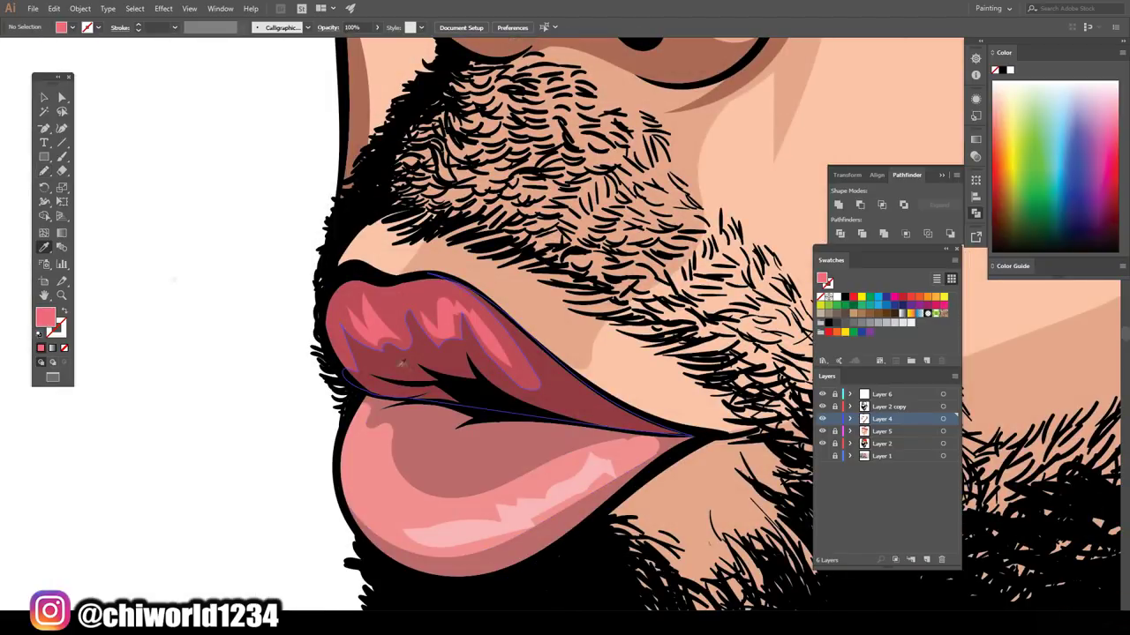
# - Draw a dark red shadow along the lip crease
pyautogui.doubleClick(44, 318)
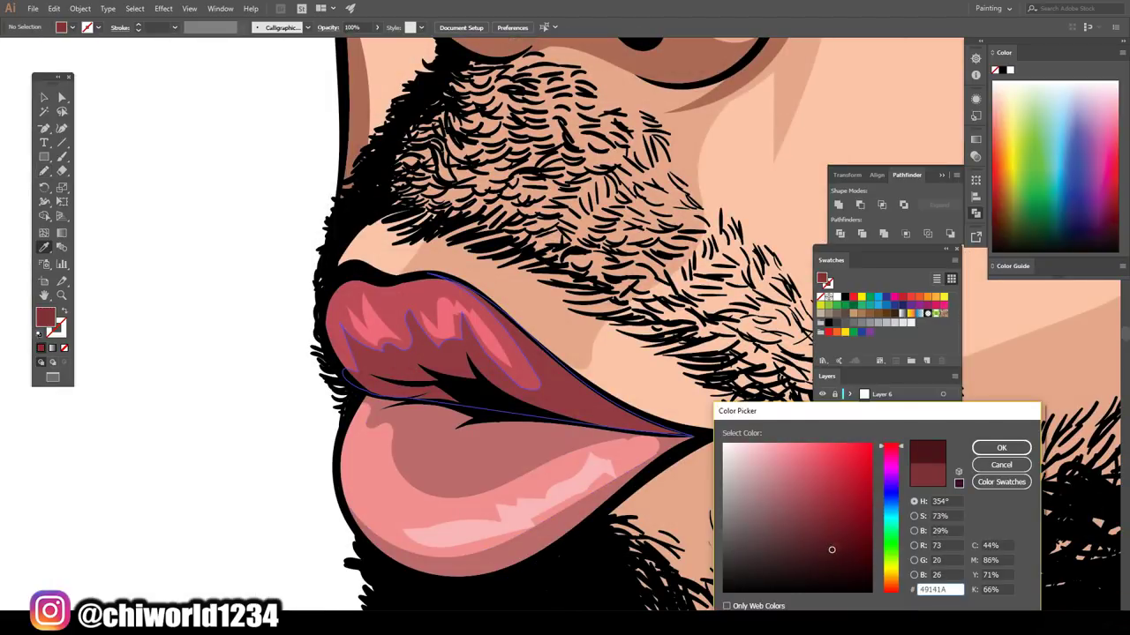
pyautogui.press('Return')
pyautogui.press('n')
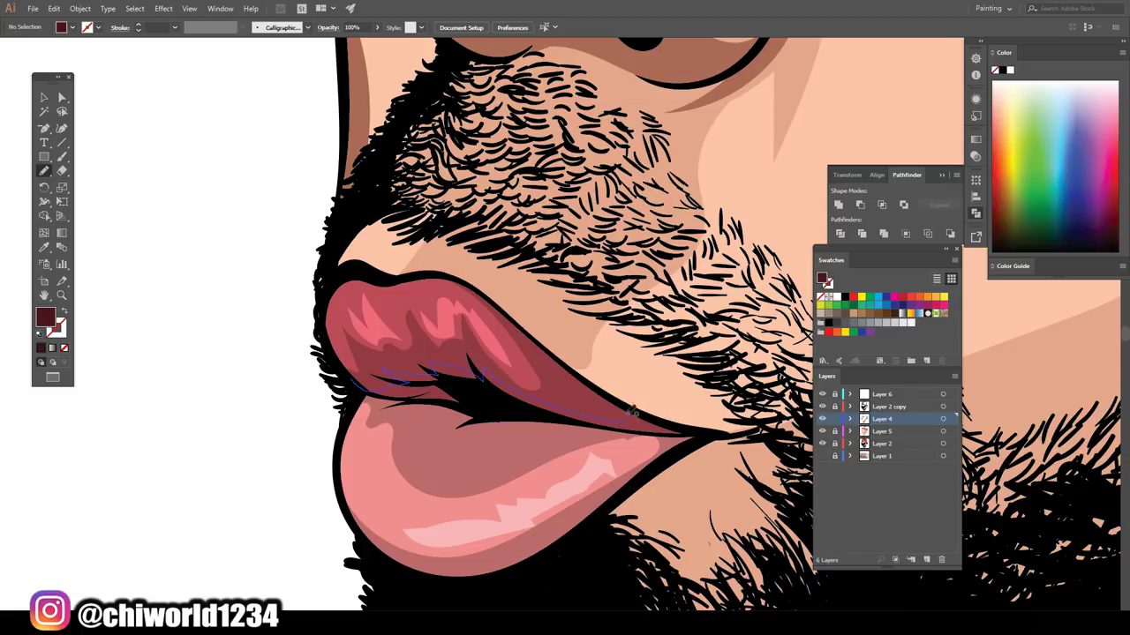
pyautogui.moveTo(632, 413); pyautogui.dragTo(356, 414)
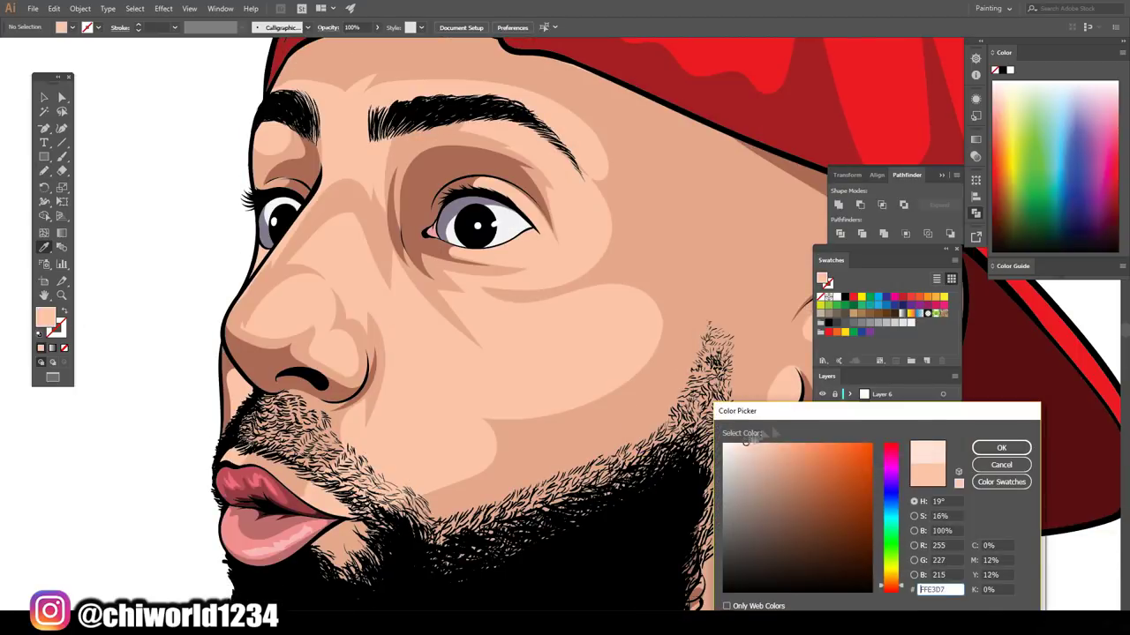
# - With light peach fill, highlight the cheek, both brows and the nose bridge
pyautogui.press('Return')
pyautogui.press('n')
pyautogui.moveTo(634, 344); pyautogui.dragTo(353, 474)
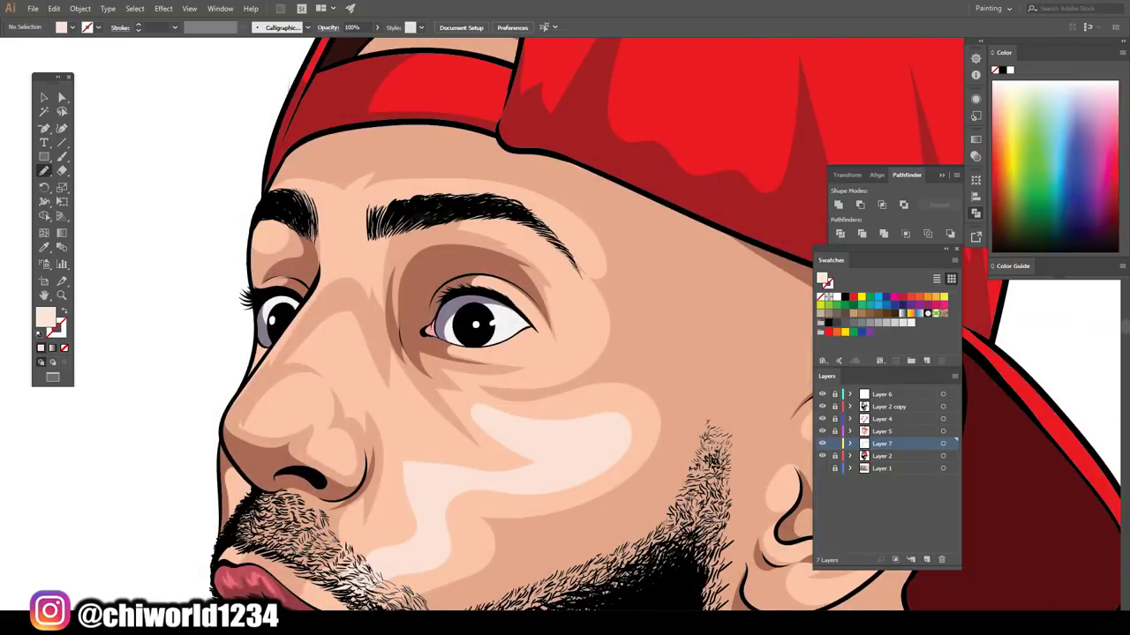
pyautogui.moveTo(573, 257); pyautogui.dragTo(507, 212)
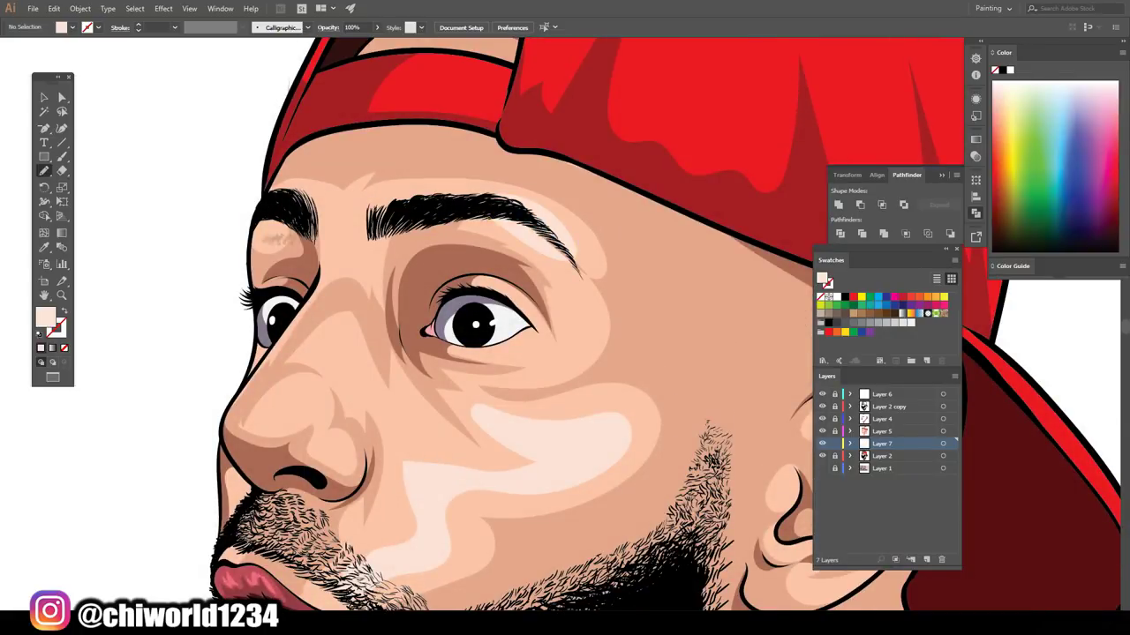
pyautogui.moveTo(278, 221); pyautogui.dragTo(328, 250)
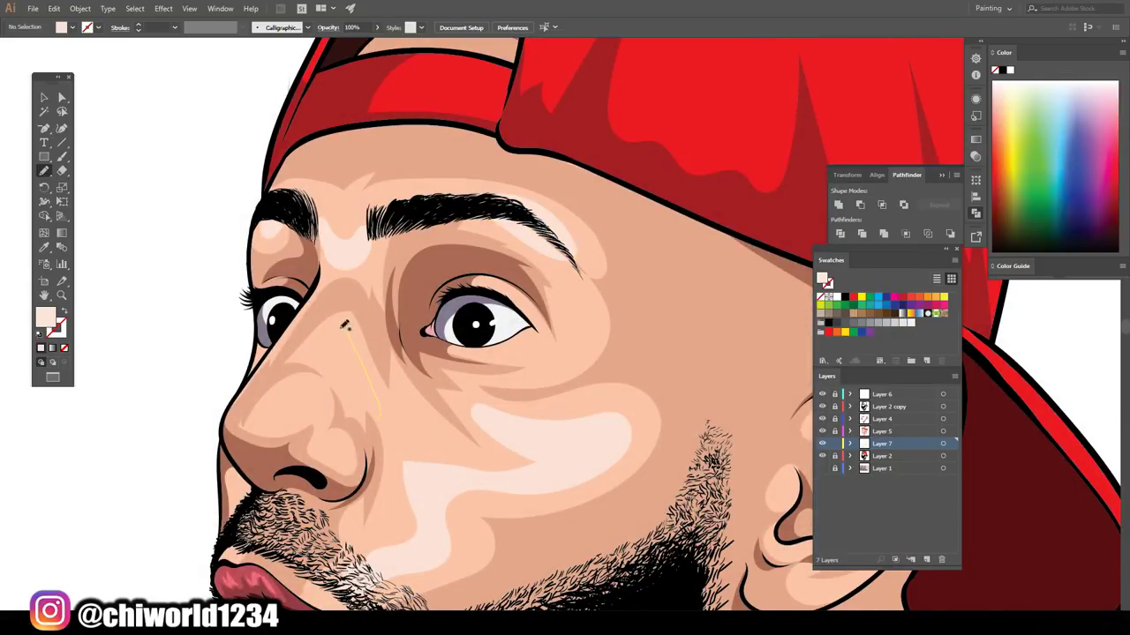
pyautogui.moveTo(358, 407); pyautogui.dragTo(264, 423)
# - Add highlights inside the ear, along its top rim and down the neck
pyautogui.scroll(-5, 668, 461)
pyautogui.scroll(1, 668, 460)
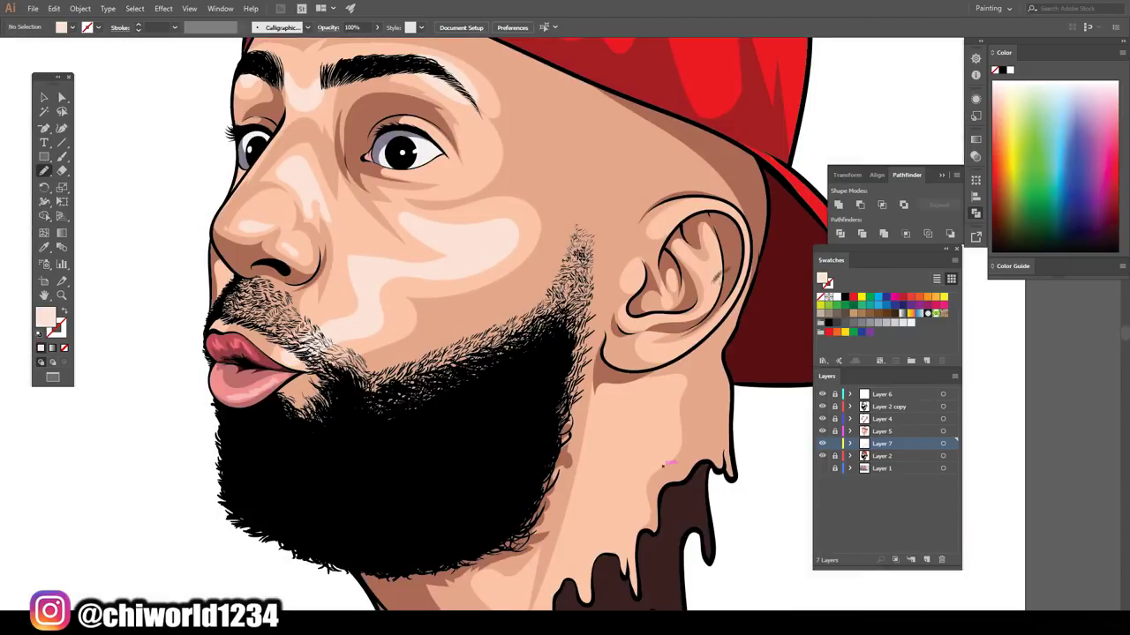
pyautogui.hotkey('ctrl', 'z')
pyautogui.moveTo(690, 246); pyautogui.dragTo(707, 300)
pyautogui.moveTo(706, 209); pyautogui.dragTo(660, 222)
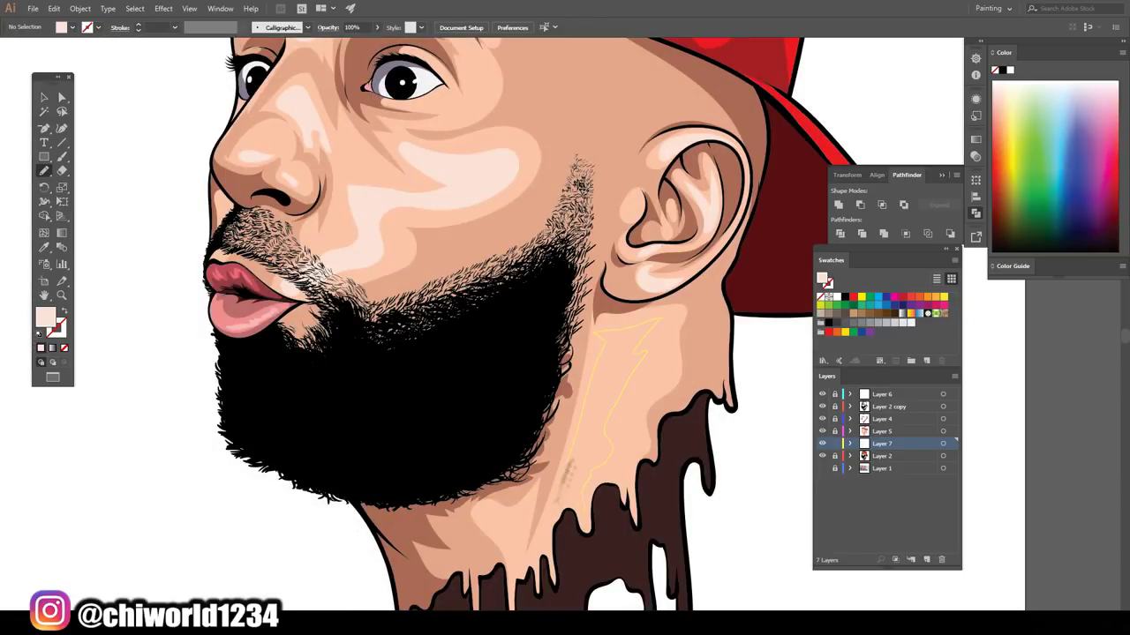
pyautogui.moveTo(583, 486); pyautogui.dragTo(575, 499)
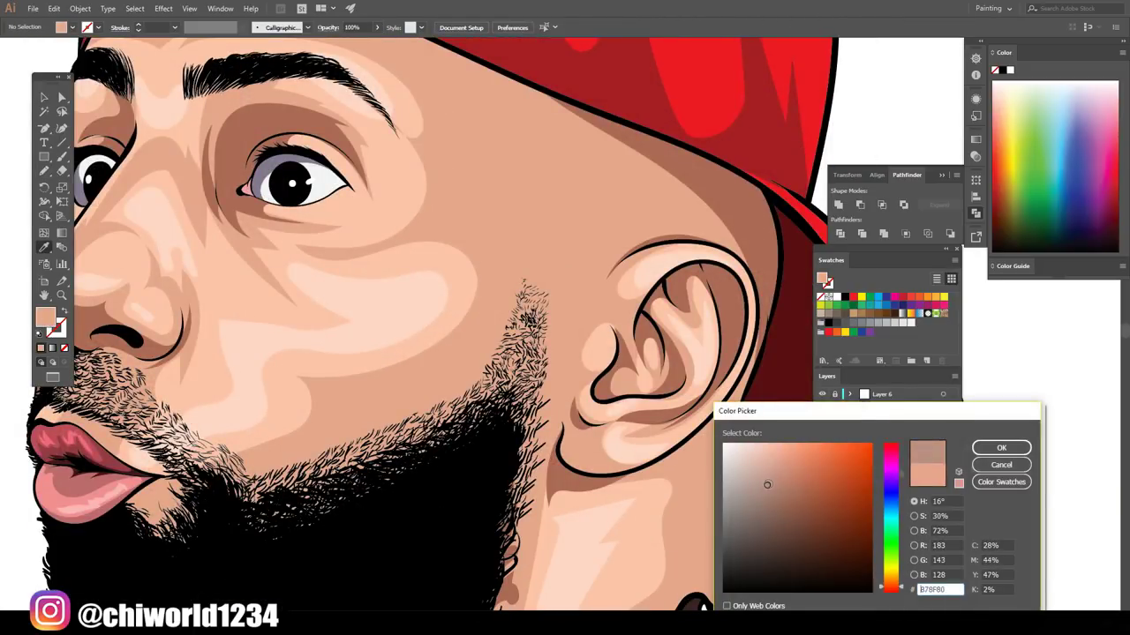
# - Draw a brown shadow from beard to cap edge and move its layer above Layer 4
pyautogui.click(1001, 447)
pyautogui.moveTo(526, 230); pyautogui.dragTo(496, 66)
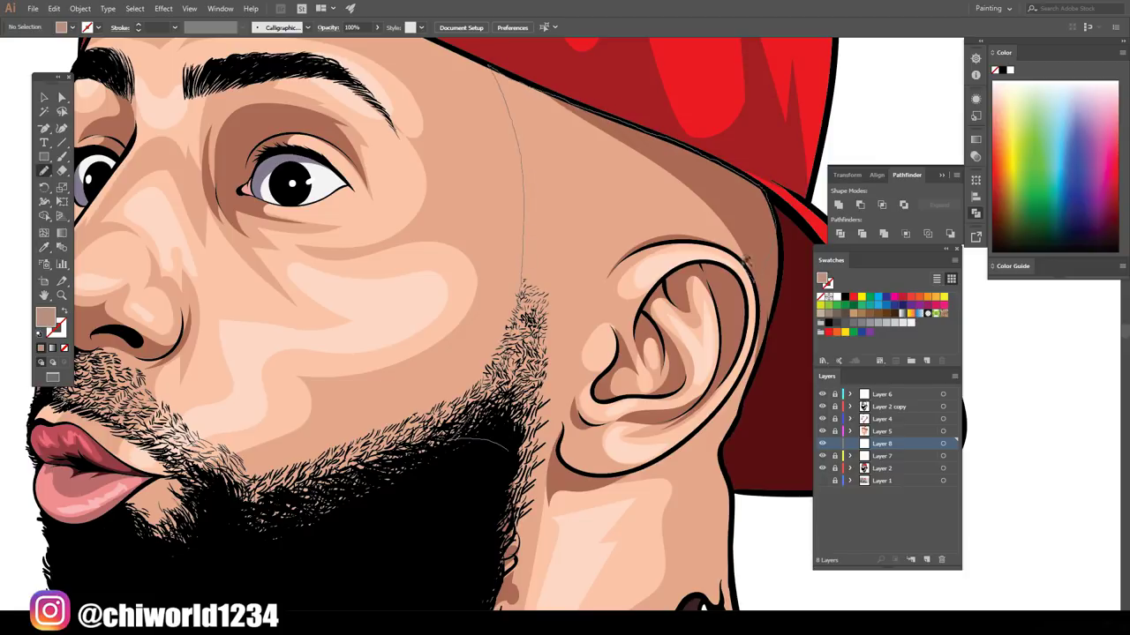
pyautogui.moveTo(874, 443)
pyautogui.mouseDown()
pyautogui.moveTo(899, 422)
pyautogui.moveTo(898, 437)
pyautogui.mouseUp()
pyautogui.scroll(-3, 718, 560)
pyautogui.scroll(3, 719, 560)
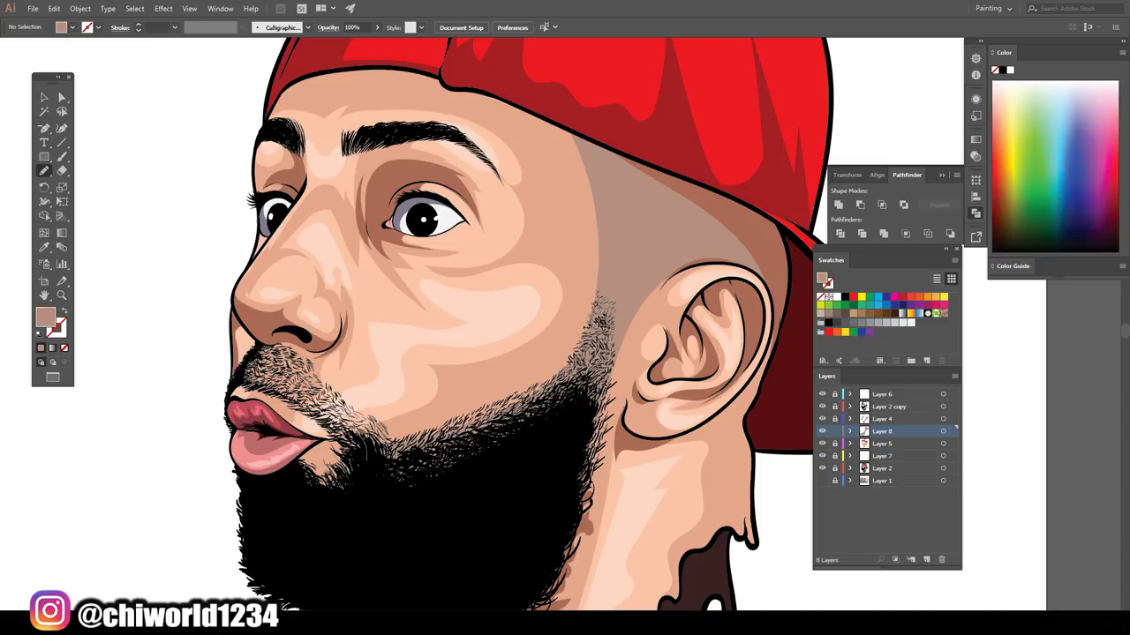
pyautogui.scroll(-3, 350, 466)
pyautogui.scroll(3, 350, 466)
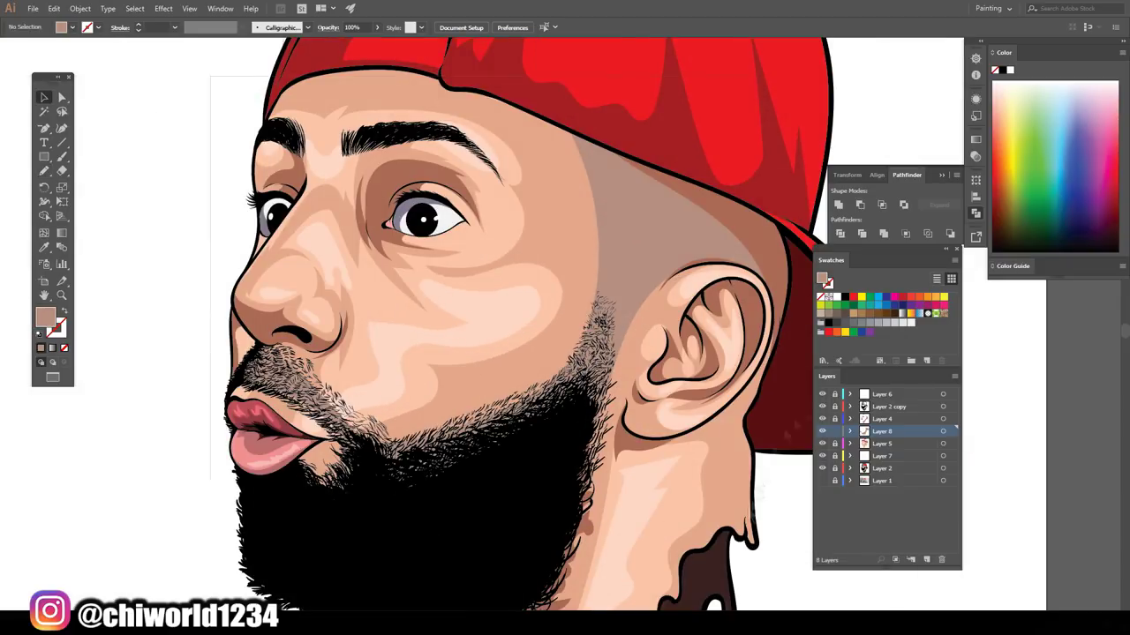
# - Select the brown shadow shape and lower its opacity
pyautogui.press('v')
pyautogui.click(349, 466)
pyautogui.hotkey('ctrl', '-')
pyautogui.click(79, 8)
pyautogui.press('Escape')
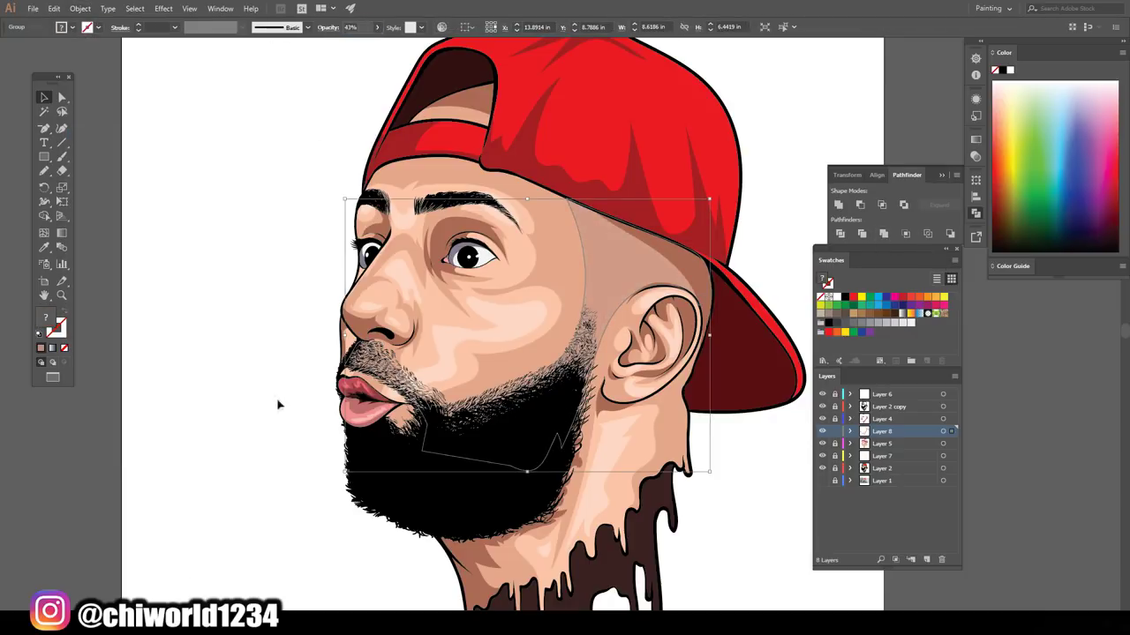
pyautogui.hotkey('ctrl', 'shift', 'a')
pyautogui.hotkey('ctrl', '+')
pyautogui.hotkey('ctrl', '-')
pyautogui.hotkey('ctrl', '-')
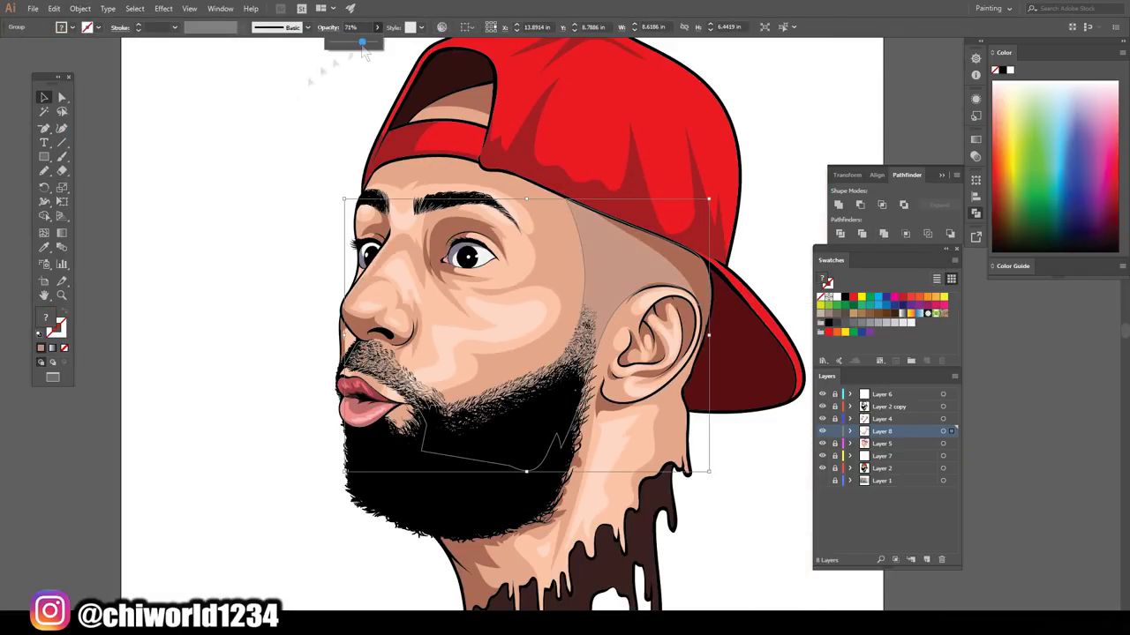
# - Create Layer 9 and switch the fill to a gradient
pyautogui.click(925, 559)
pyautogui.hotkey('ctrl', '+')
pyautogui.scroll(-1, 691, 370)
pyautogui.press('.')
pyautogui.doubleClick(941, 228)
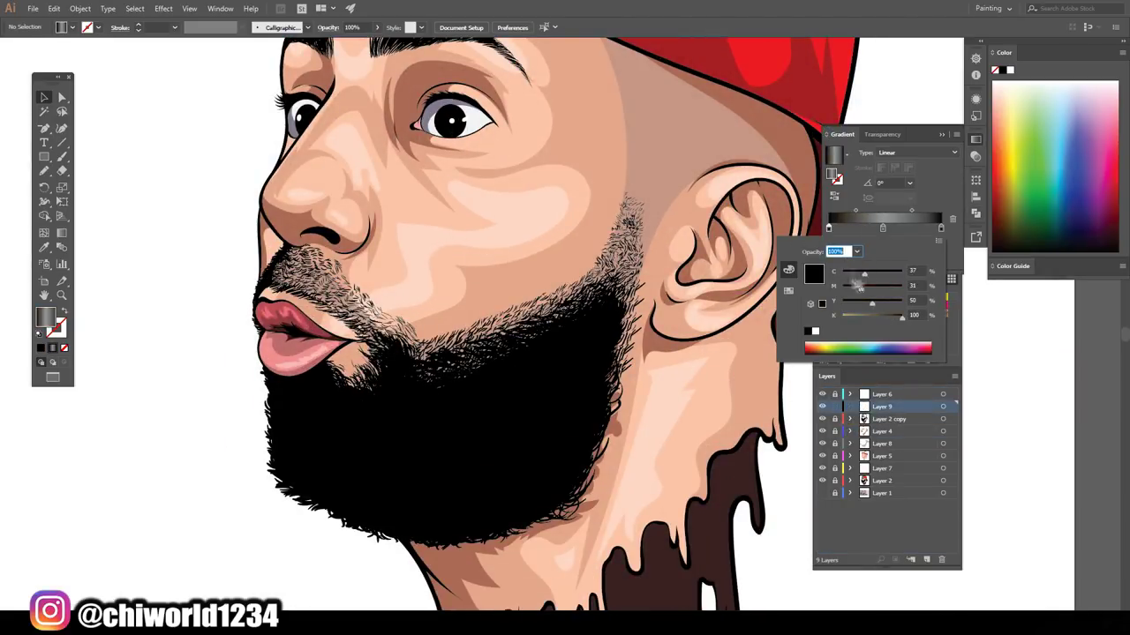
# - Recolour the gradient stops to near-black and grey-brown with a 52.14% midpoint
pyautogui.moveTo(878, 294); pyautogui.dragTo(872, 304)
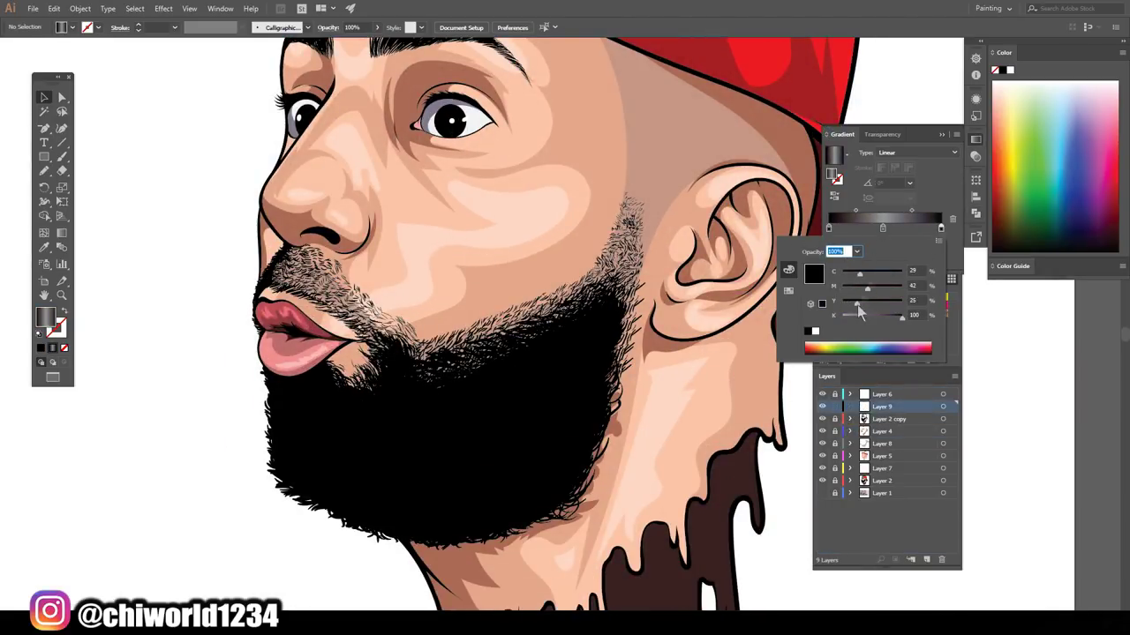
pyautogui.click(855, 212)
pyautogui.doubleClick(882, 228)
pyautogui.click(860, 300)
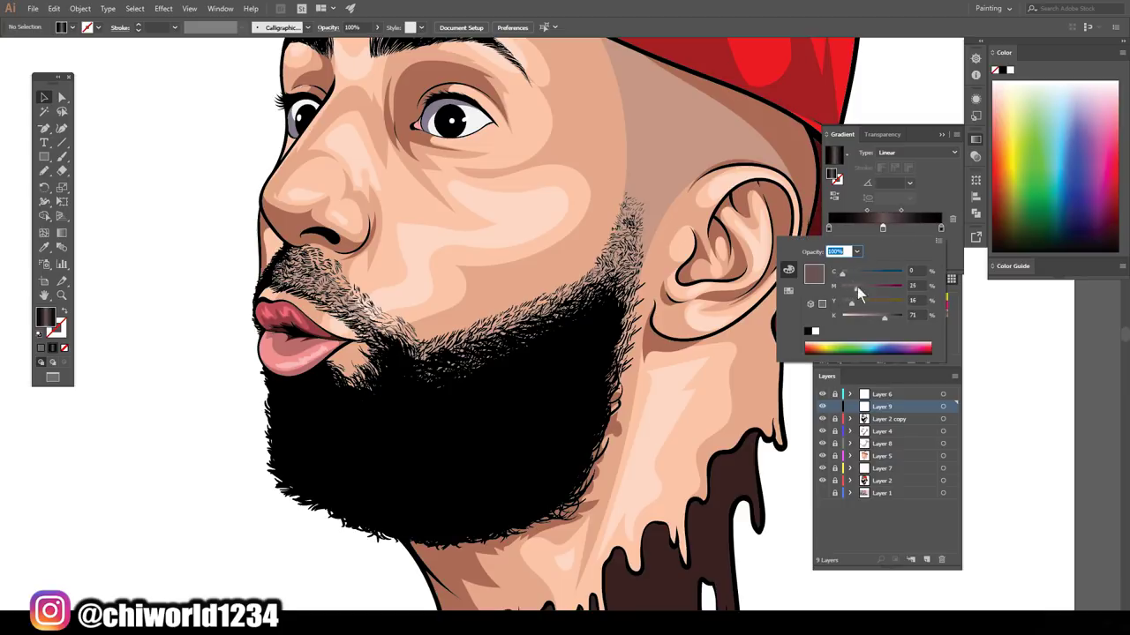
pyautogui.click(902, 213)
# - Paint a fine 1 pt black hair stroke along the beard's lower edge
pyautogui.doubleClick(883, 228)
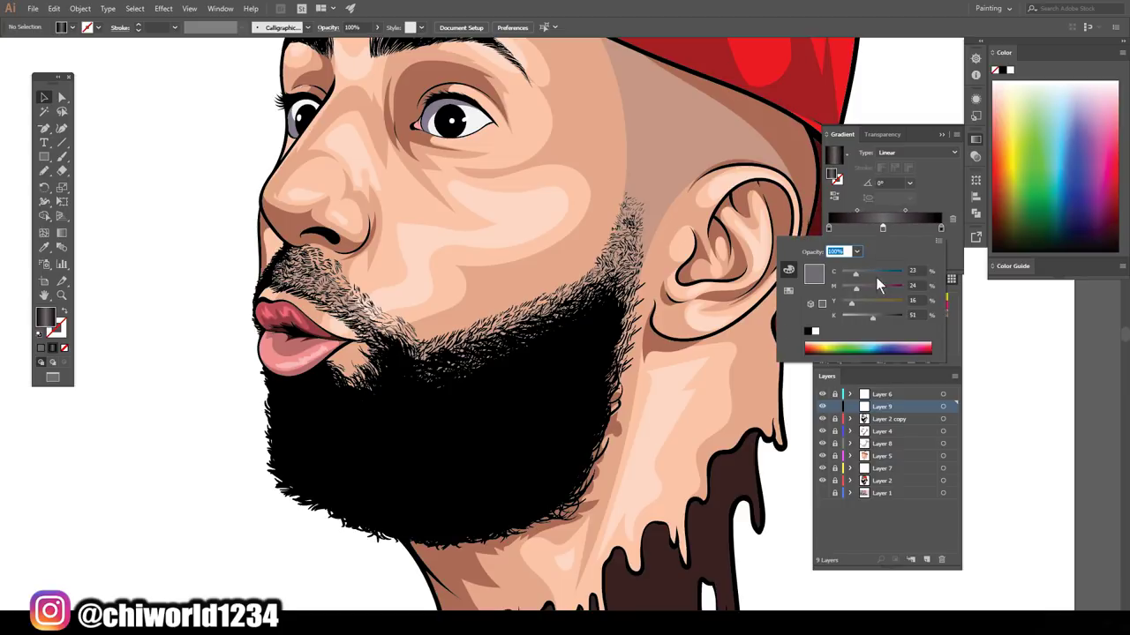
pyautogui.press('b')
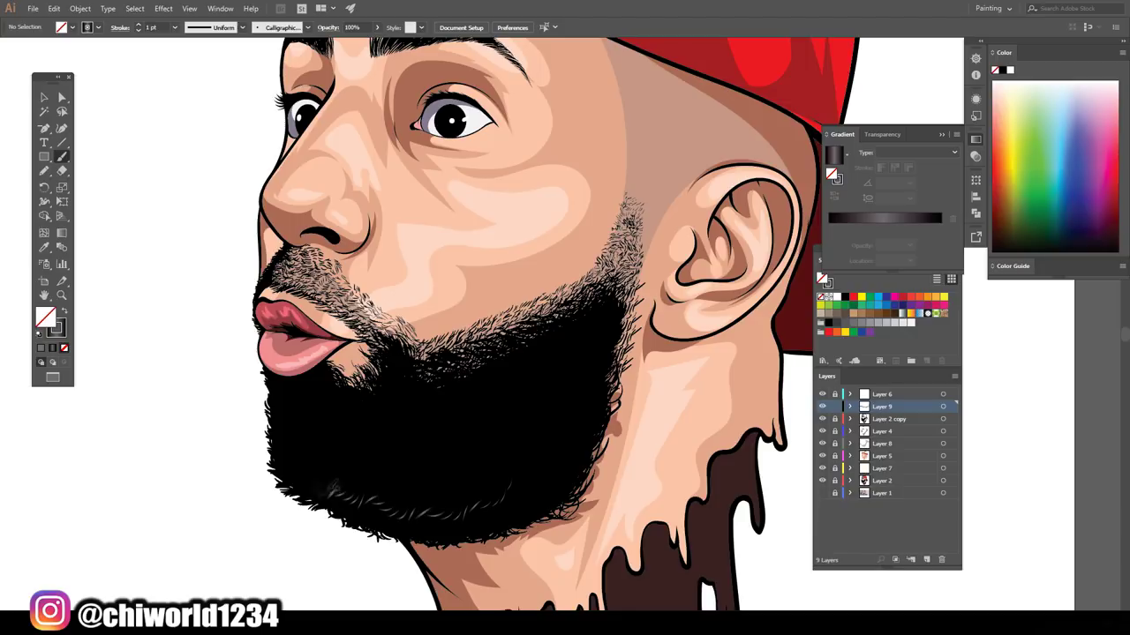
pyautogui.moveTo(519, 516); pyautogui.dragTo(449, 525)
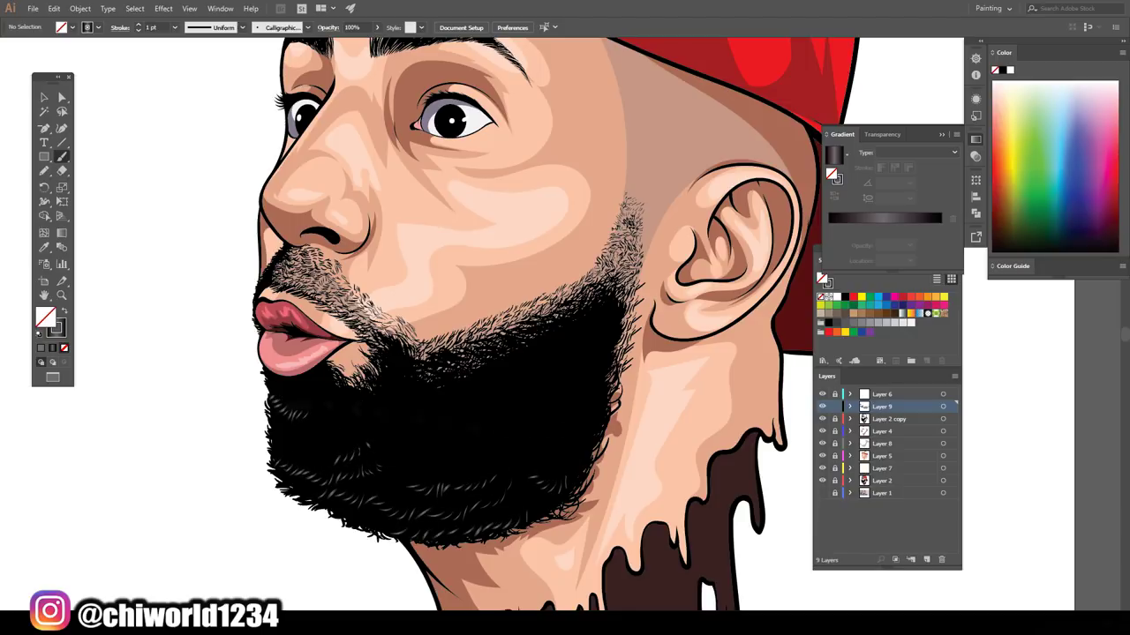